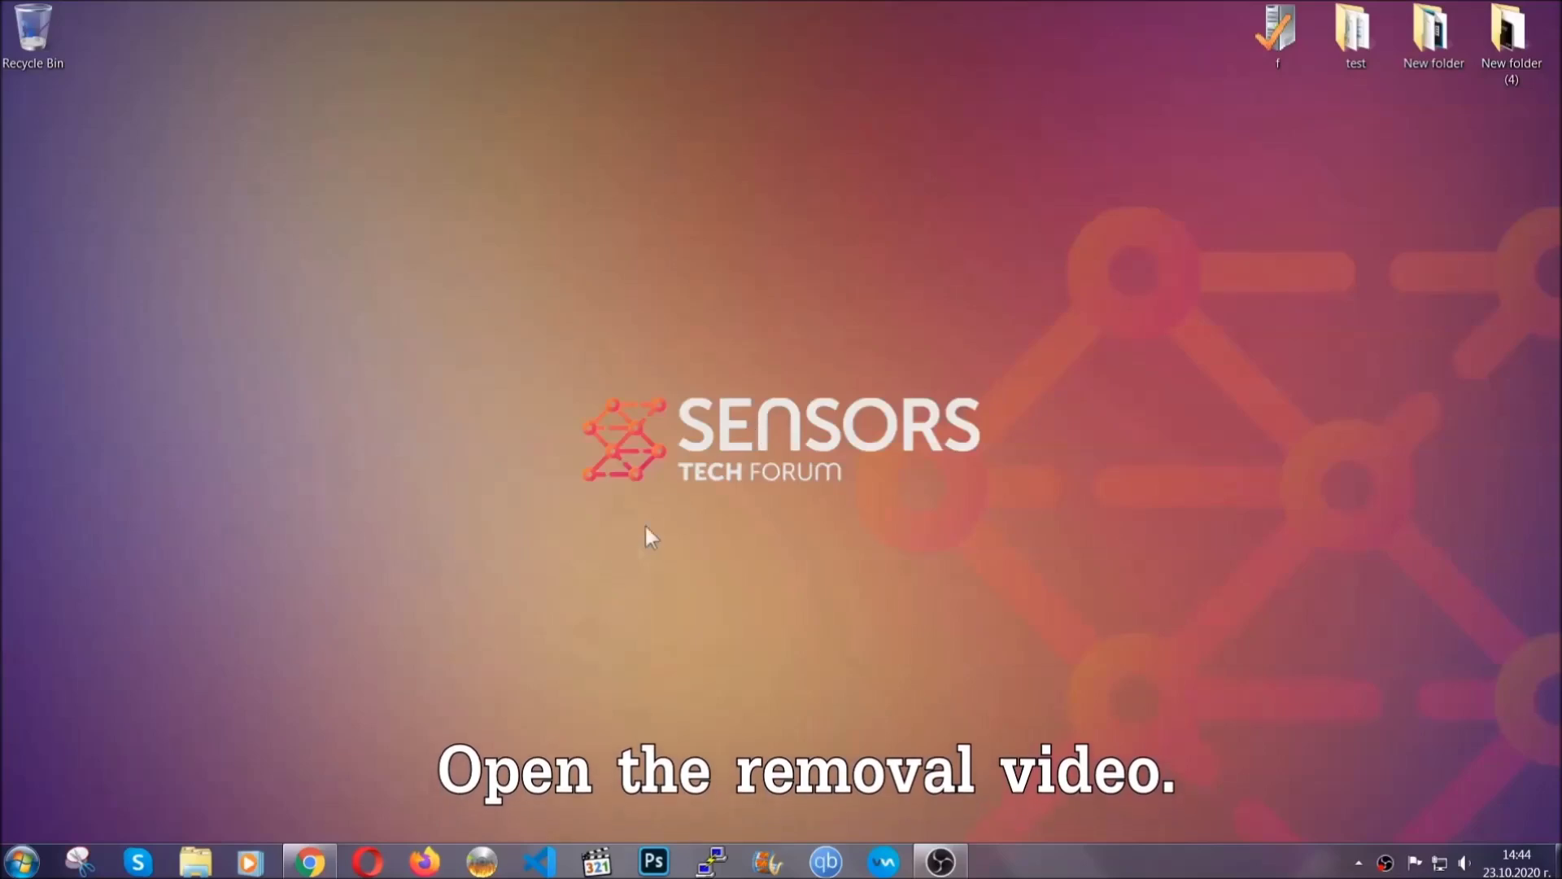
- Follow the sensorstechforum link in the removal video's description to download and launch SpyHunter-Installer.exe
{"action": "left_click", "coordinate": [310, 864]}
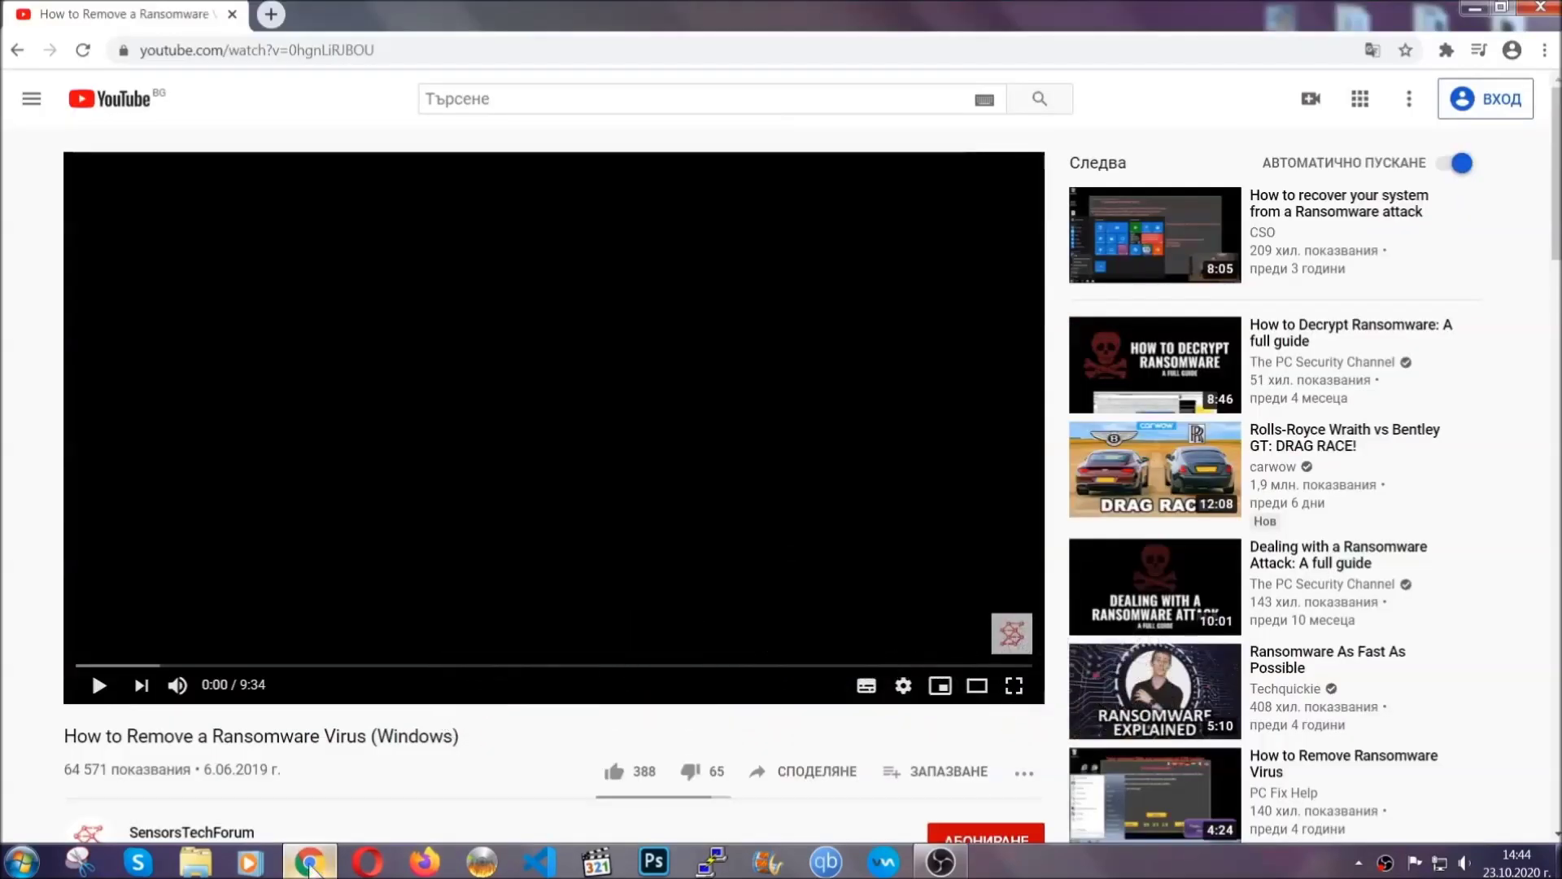
{"action": "scroll", "coordinate": [284, 663], "scroll_direction": "down", "scroll_amount": 4}
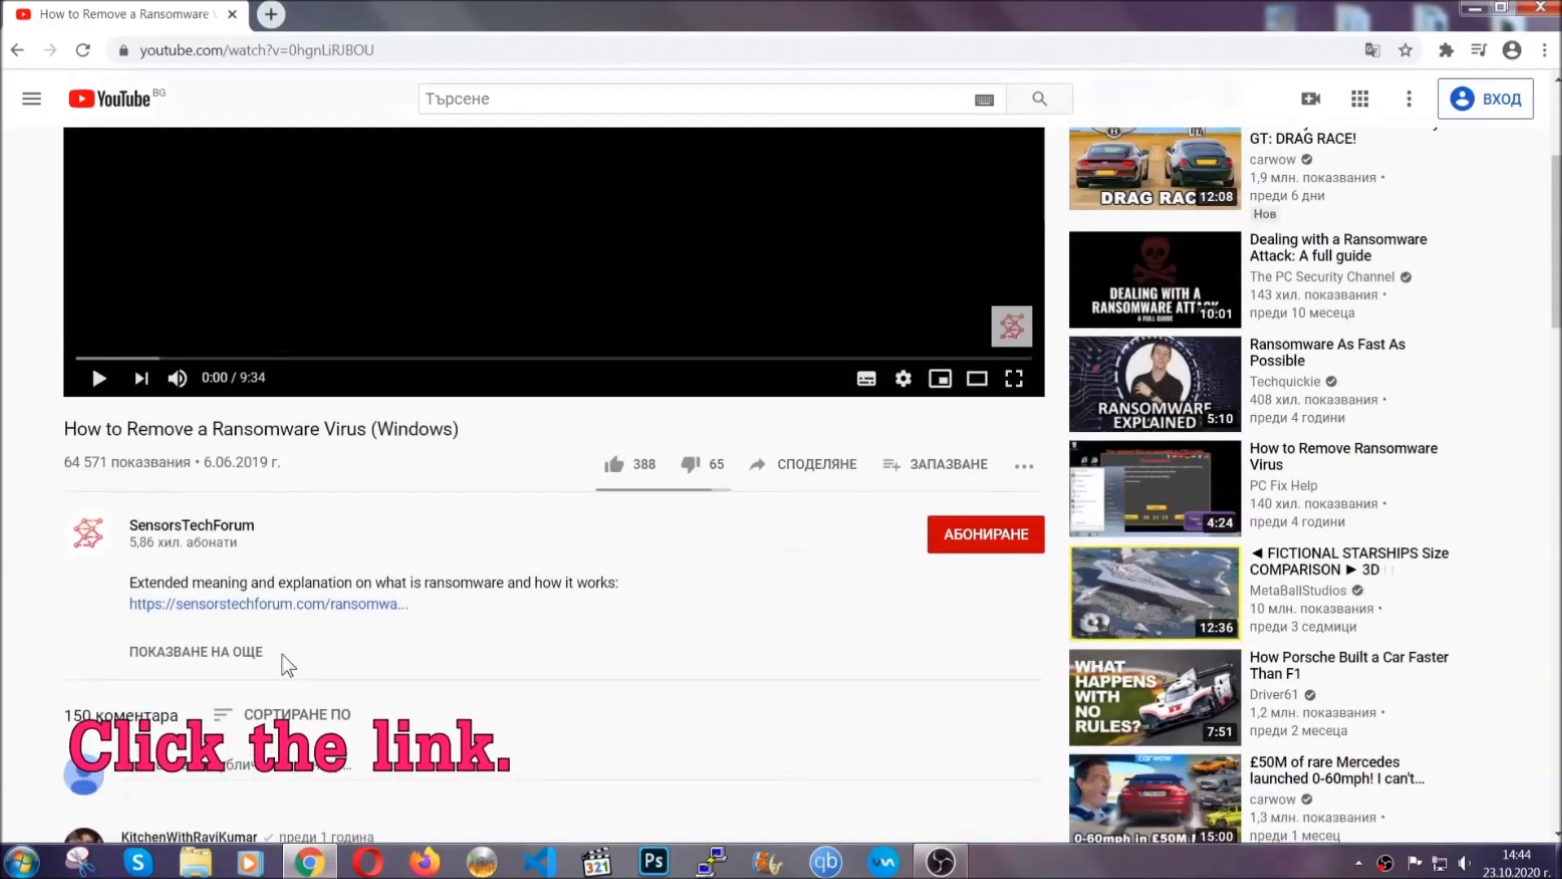
{"action": "left_click", "coordinate": [309, 606]}
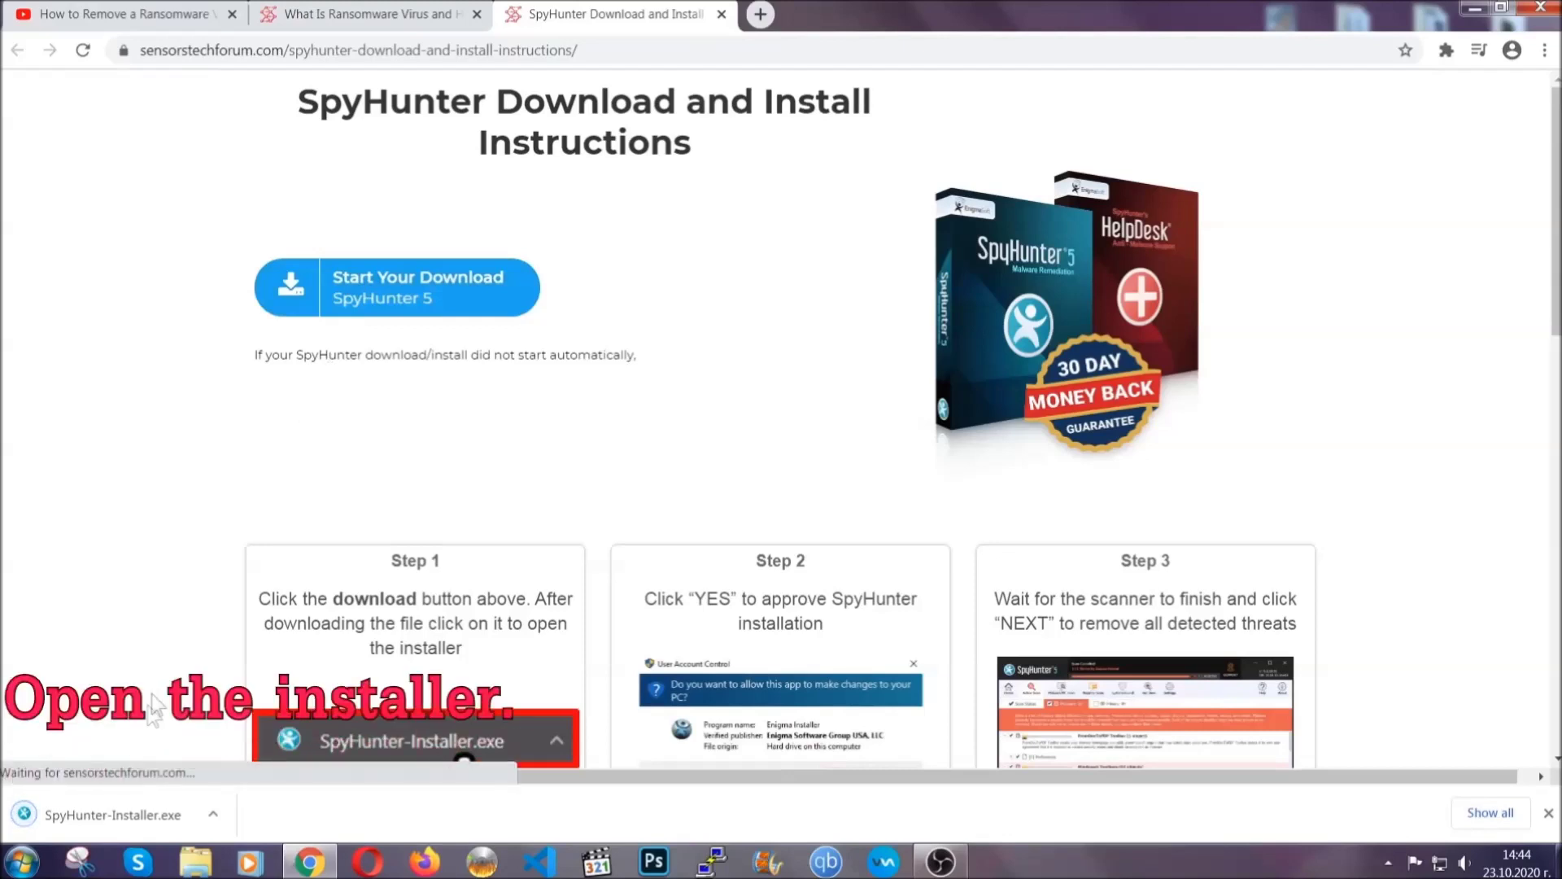
{"action": "left_click", "coordinate": [111, 812]}
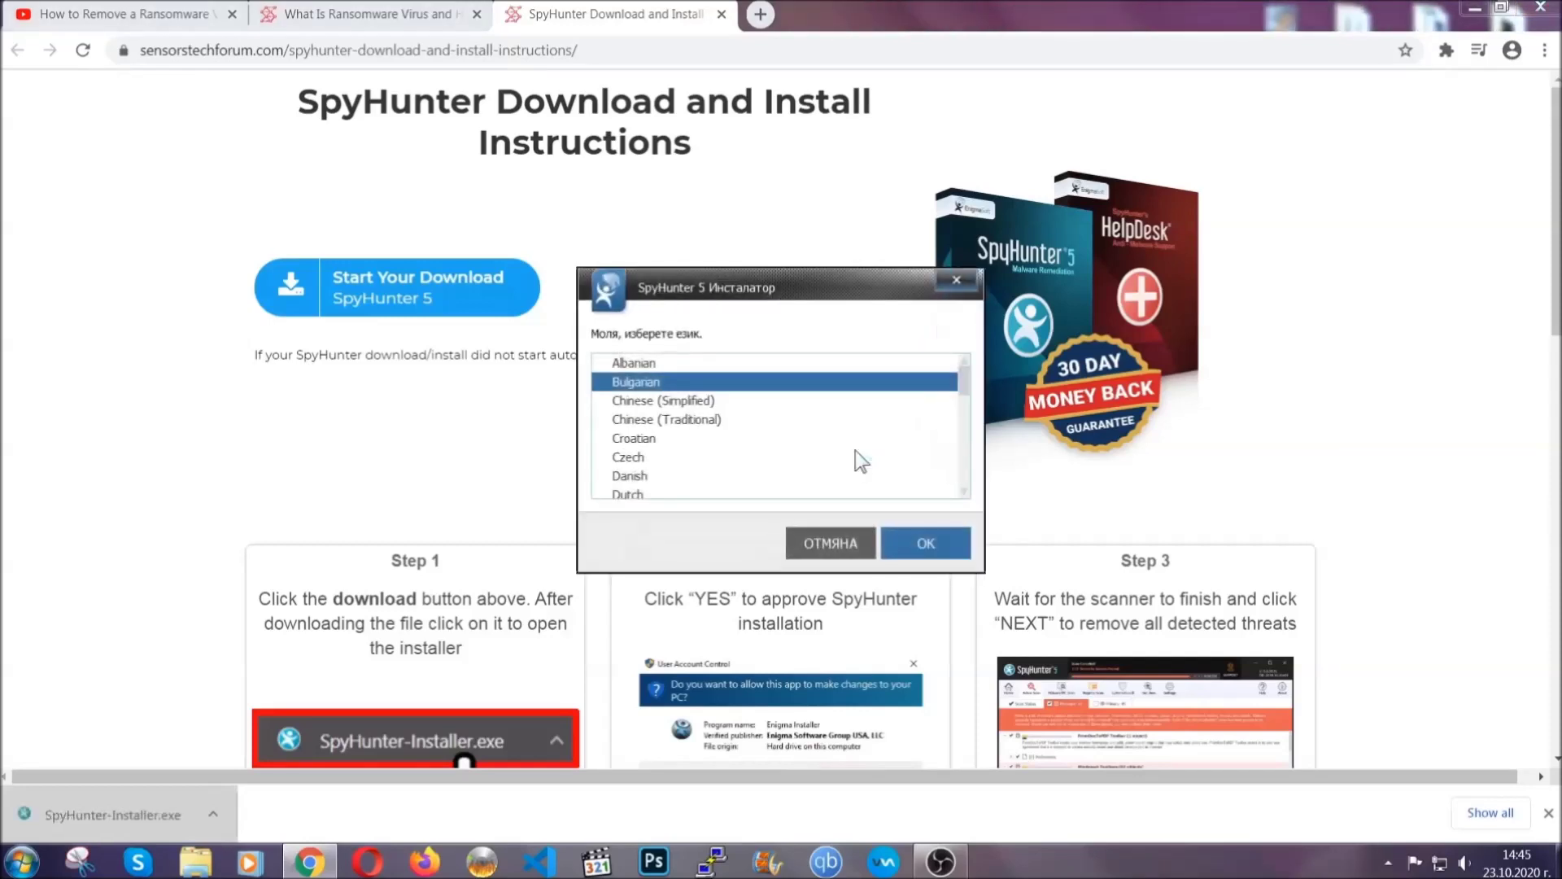
- Install SpyHunter 5 in English, accepting the EULA and Privacy Policy, and finish setup
{"action": "scroll", "coordinate": [806, 447], "scroll_direction": "down", "scroll_amount": 2}
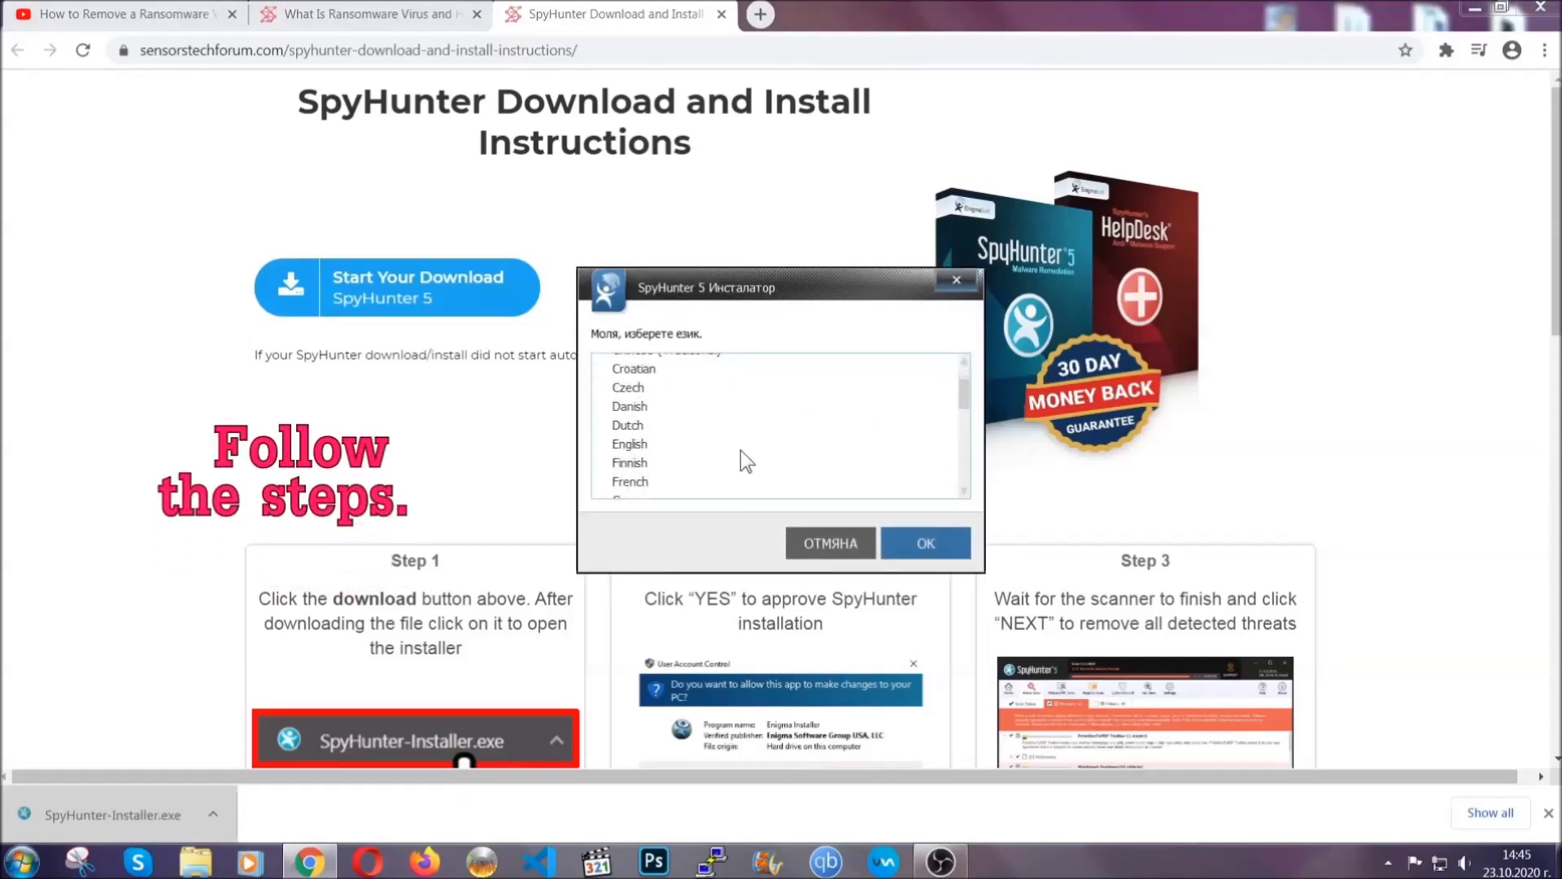
{"action": "left_click", "coordinate": [737, 446]}
{"action": "left_click", "coordinate": [905, 541]}
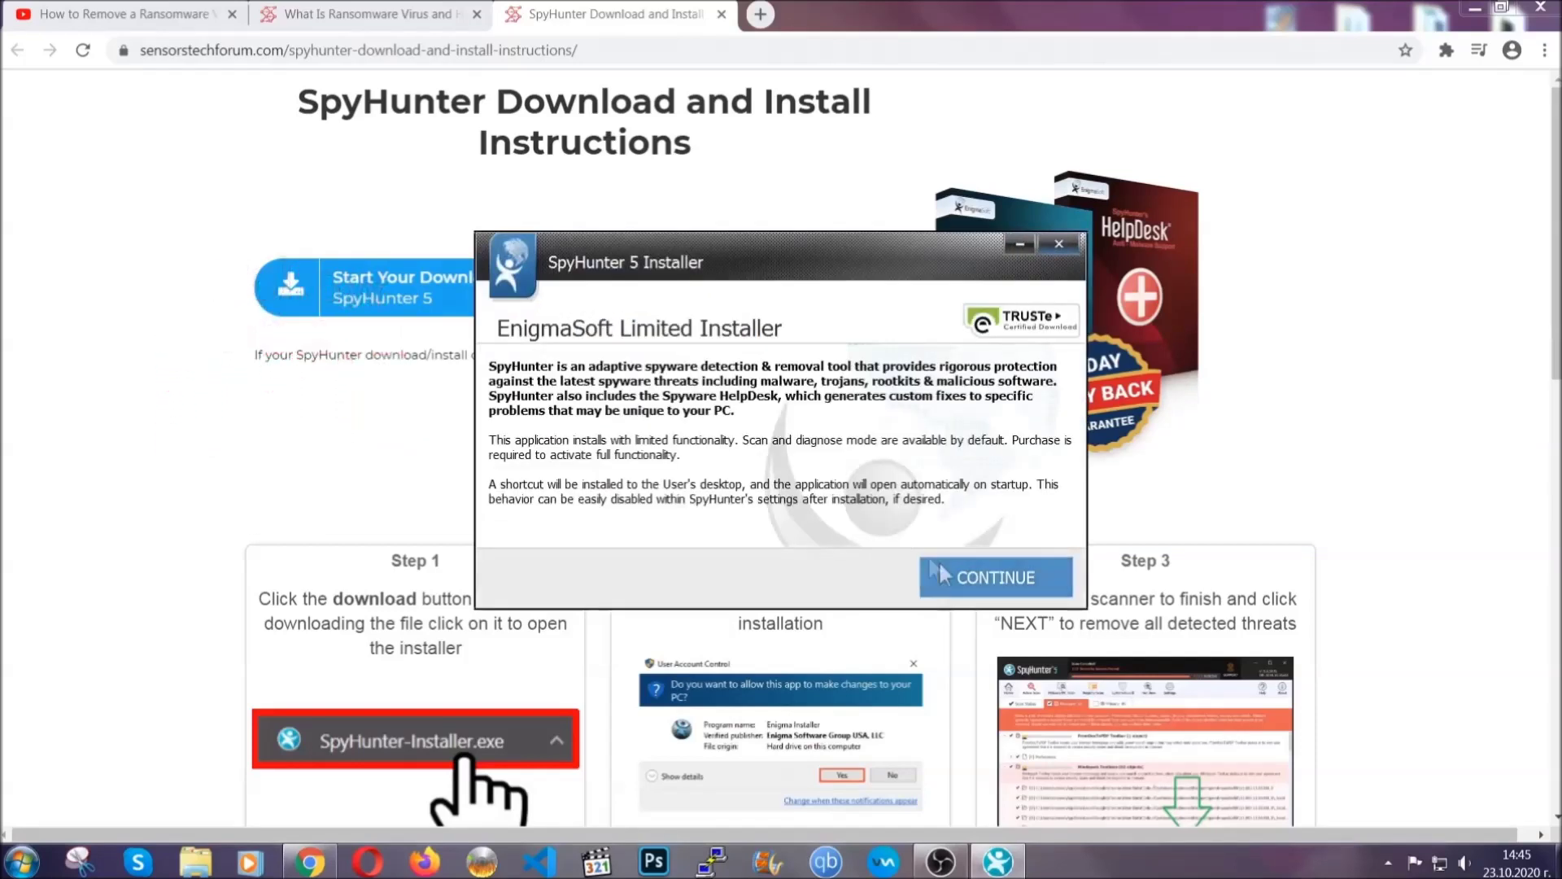
{"action": "left_click", "coordinate": [940, 567]}
{"action": "left_click", "coordinate": [896, 529]}
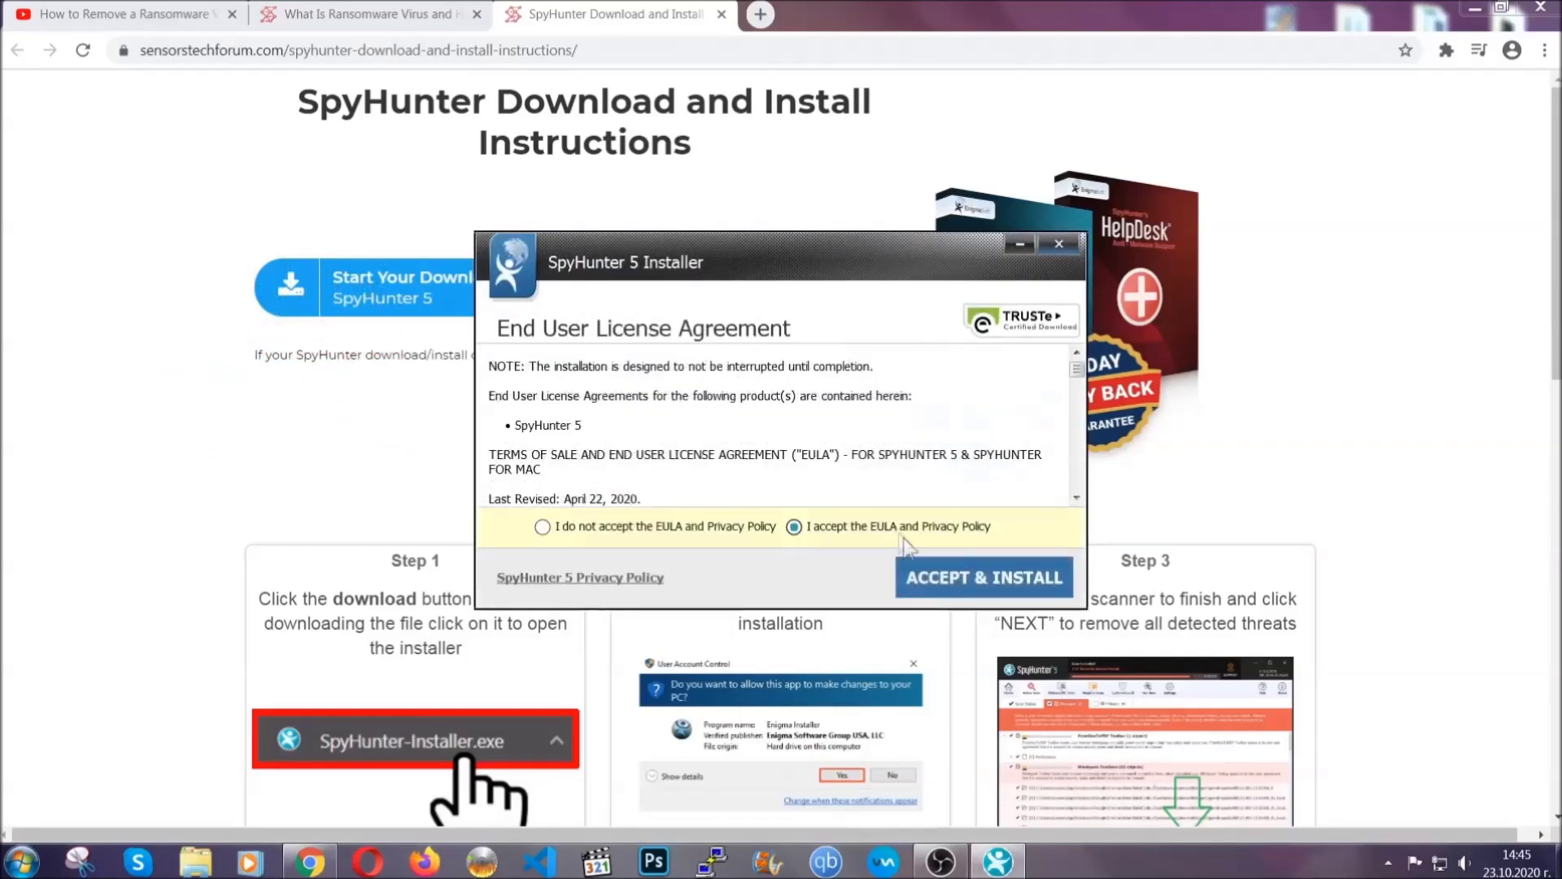
{"action": "left_click", "coordinate": [933, 577]}
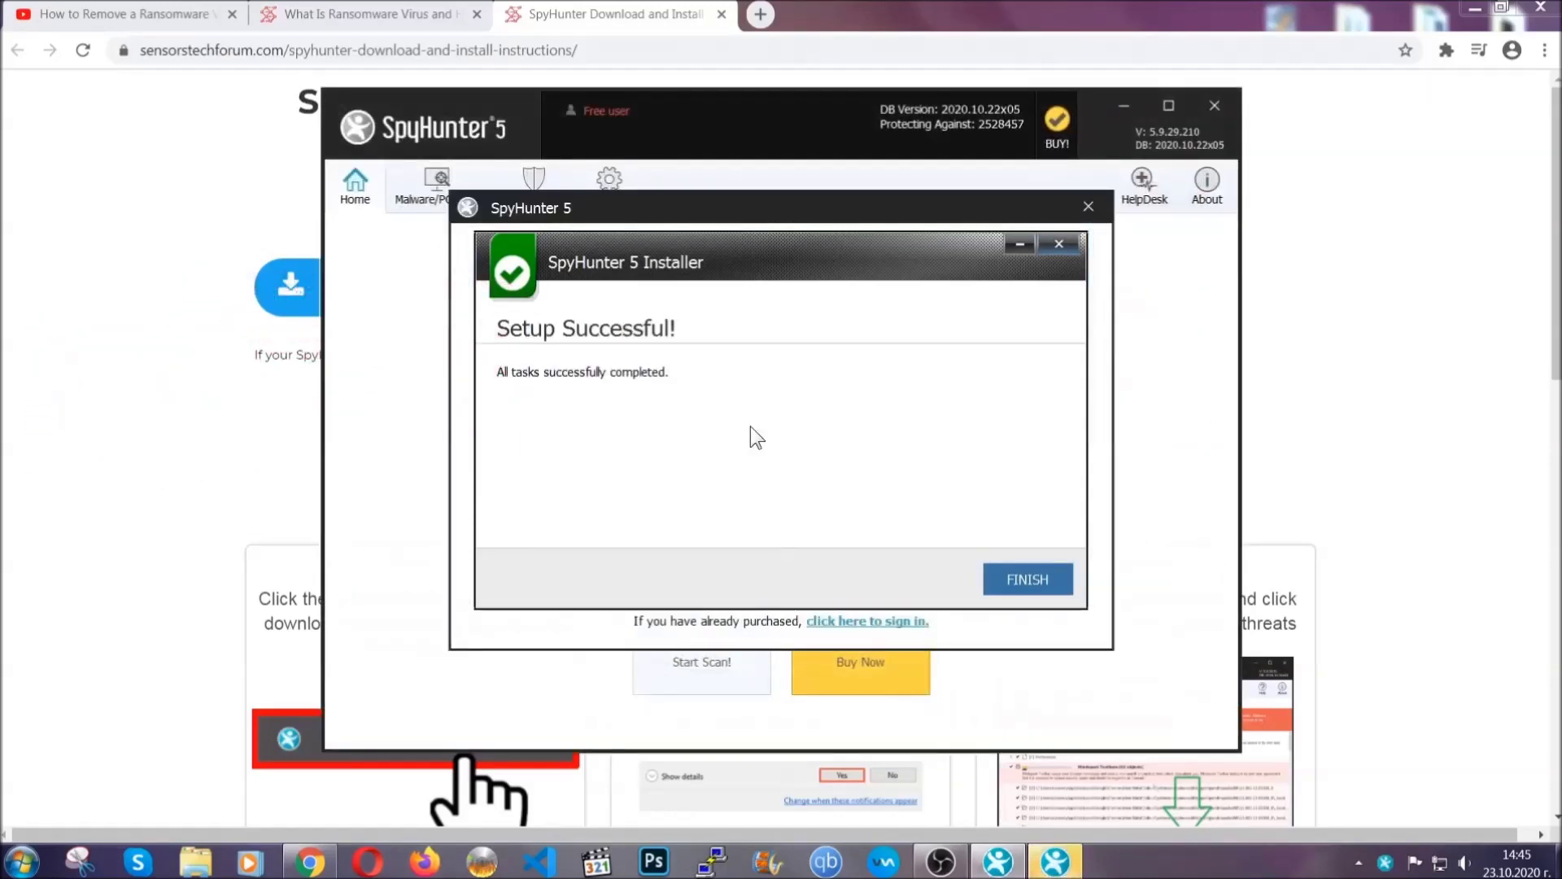
{"action": "left_click", "coordinate": [1000, 582]}
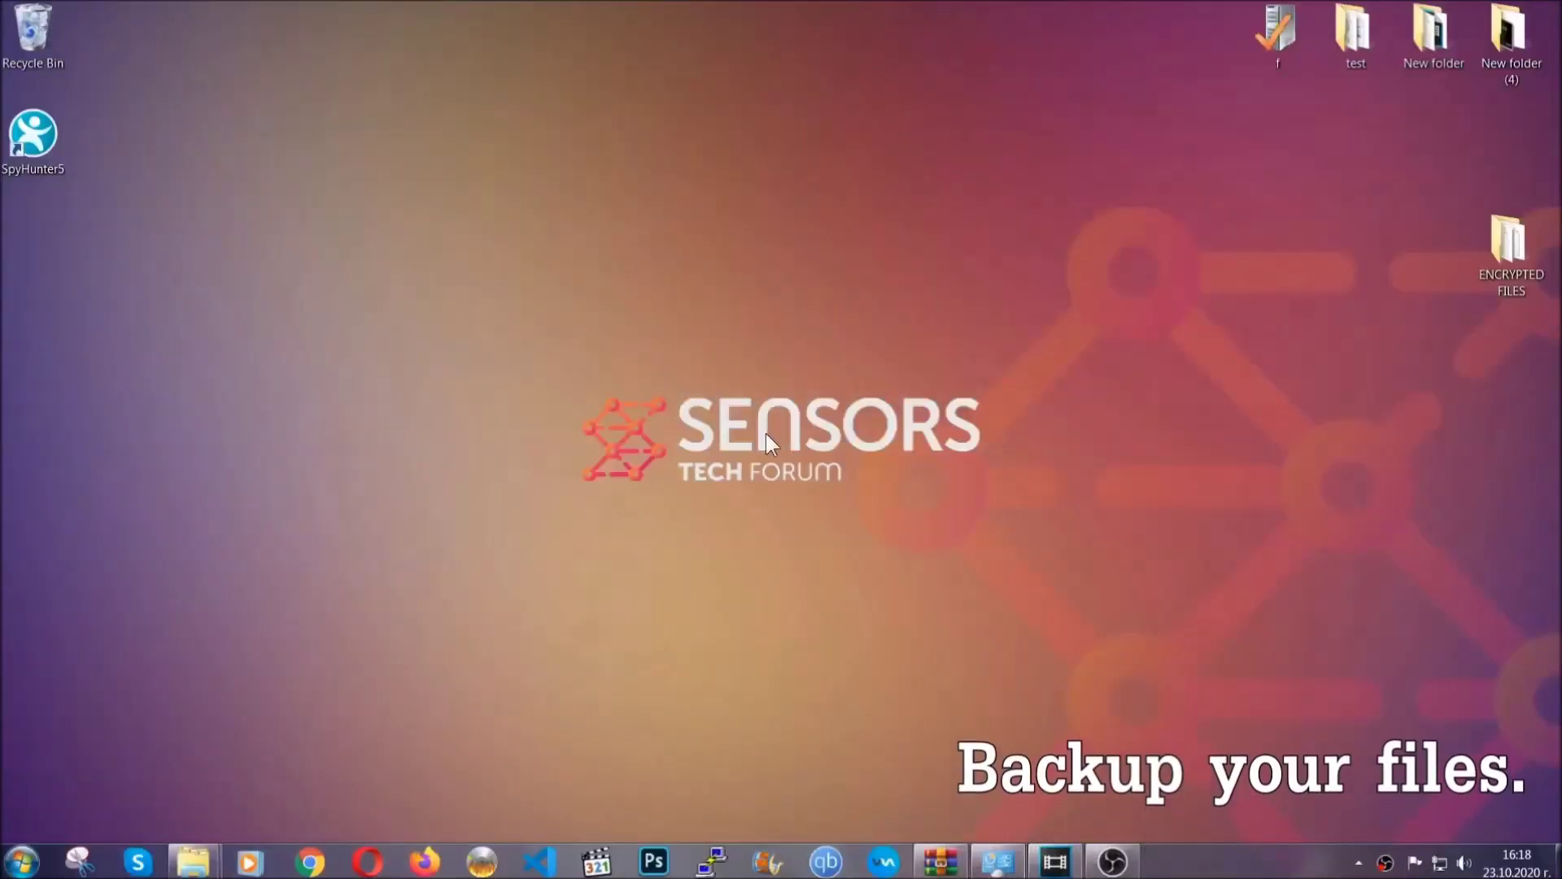
- Select and copy all six .efji files in the ENCRYPTED FILES folder
{"action": "double_click", "coordinate": [1501, 251]}
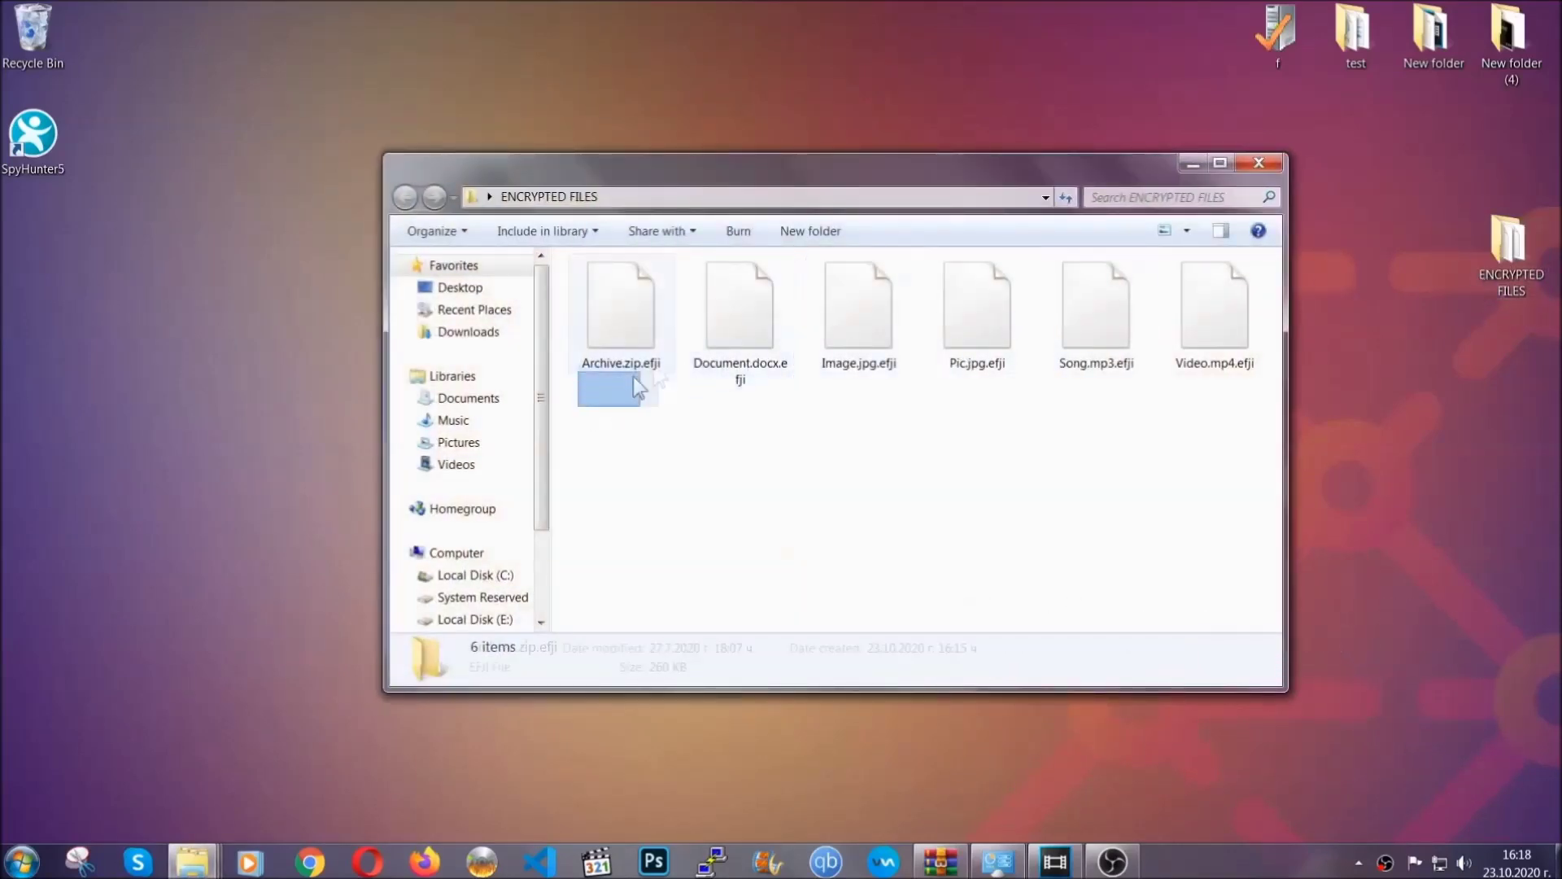
{"action": "left_click_drag", "start_coordinate": [633, 376], "coordinate": [1222, 290]}
{"action": "right_click", "coordinate": [1223, 290]}
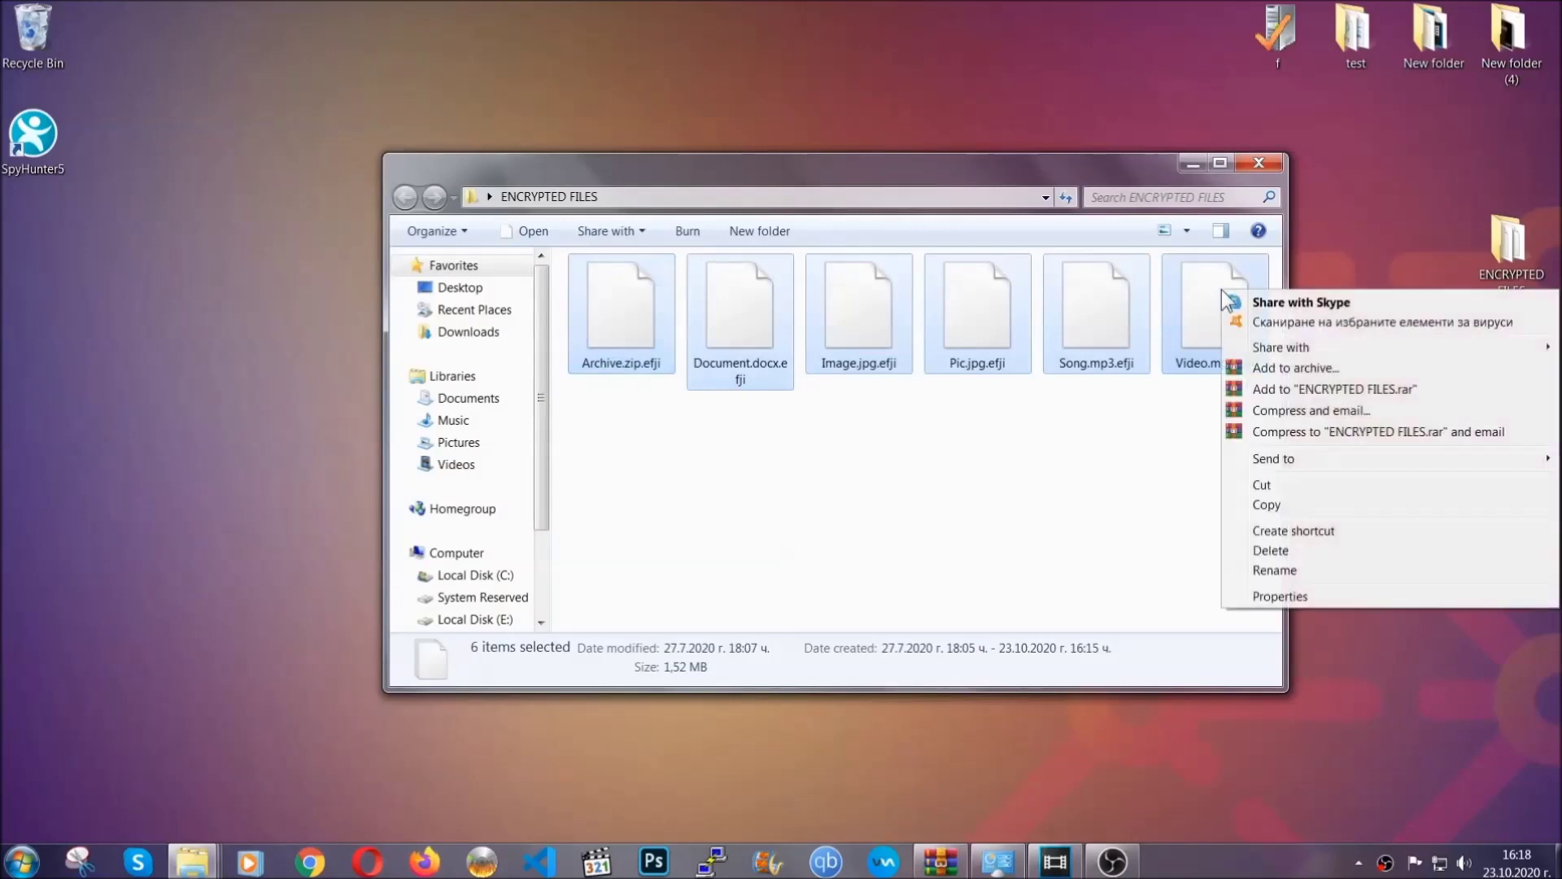
{"action": "left_click", "coordinate": [1266, 505]}
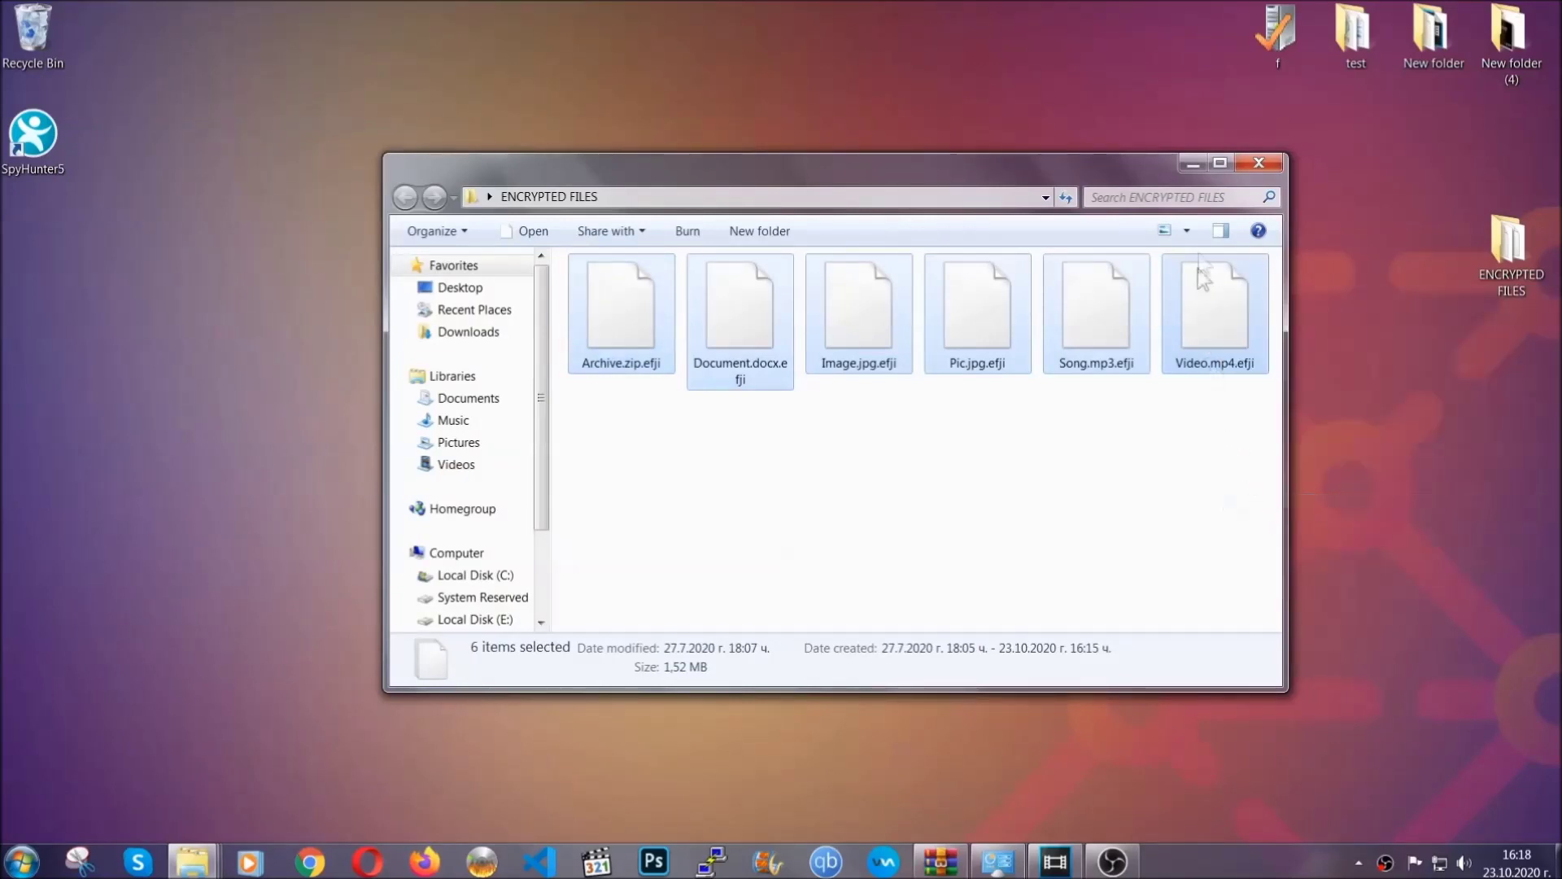
{"action": "left_click", "coordinate": [1194, 164]}
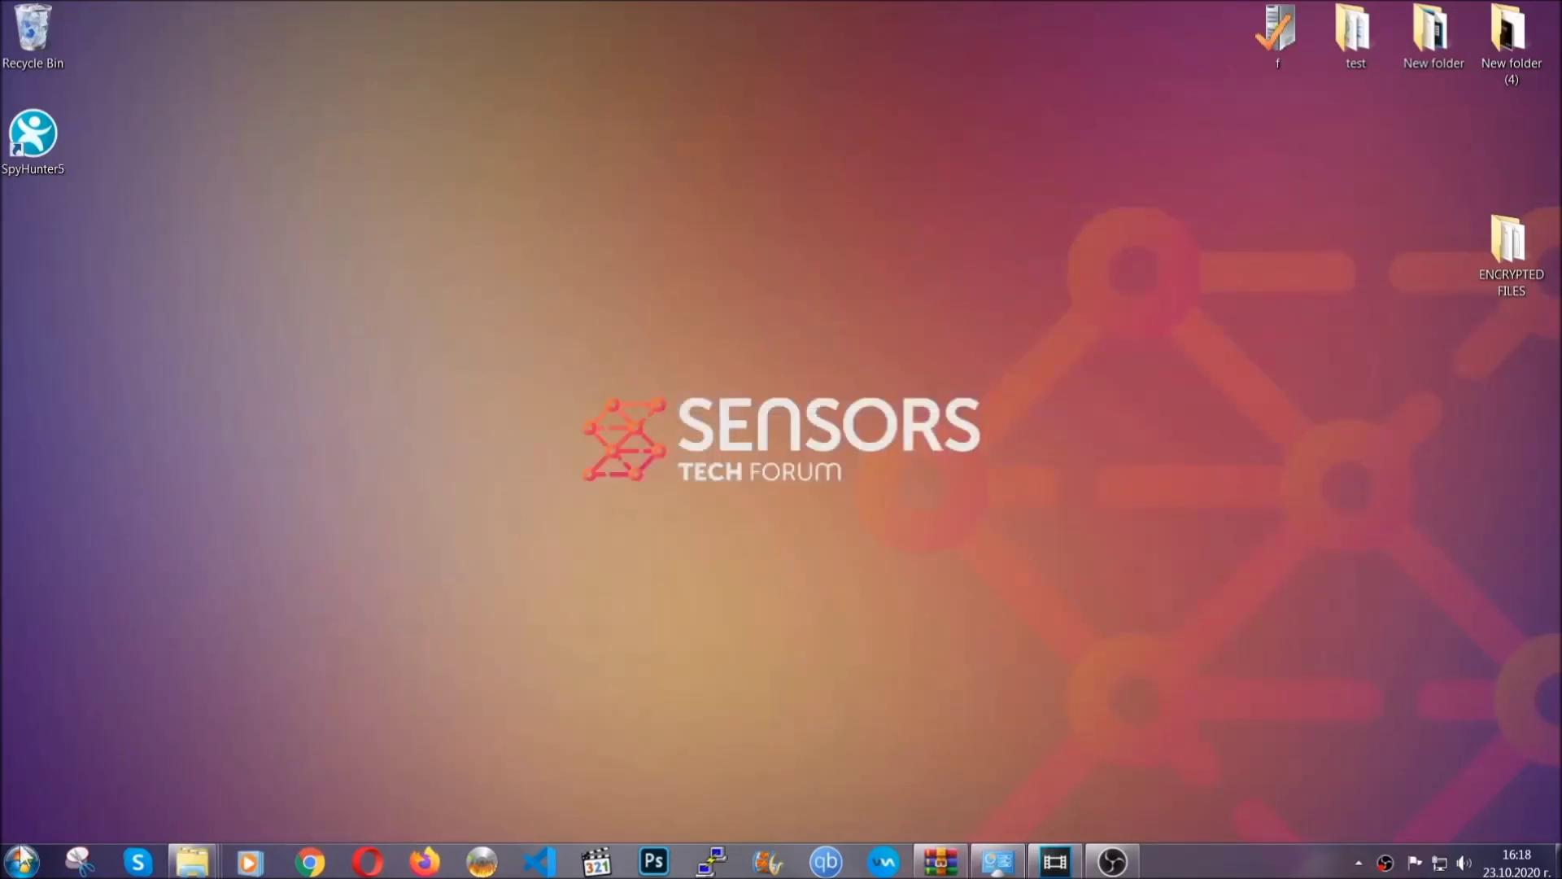
- Paste the copied files onto FLASH DRIVE (H:) and close the drive window
{"action": "left_click", "coordinate": [22, 861]}
{"action": "left_click", "coordinate": [297, 610]}
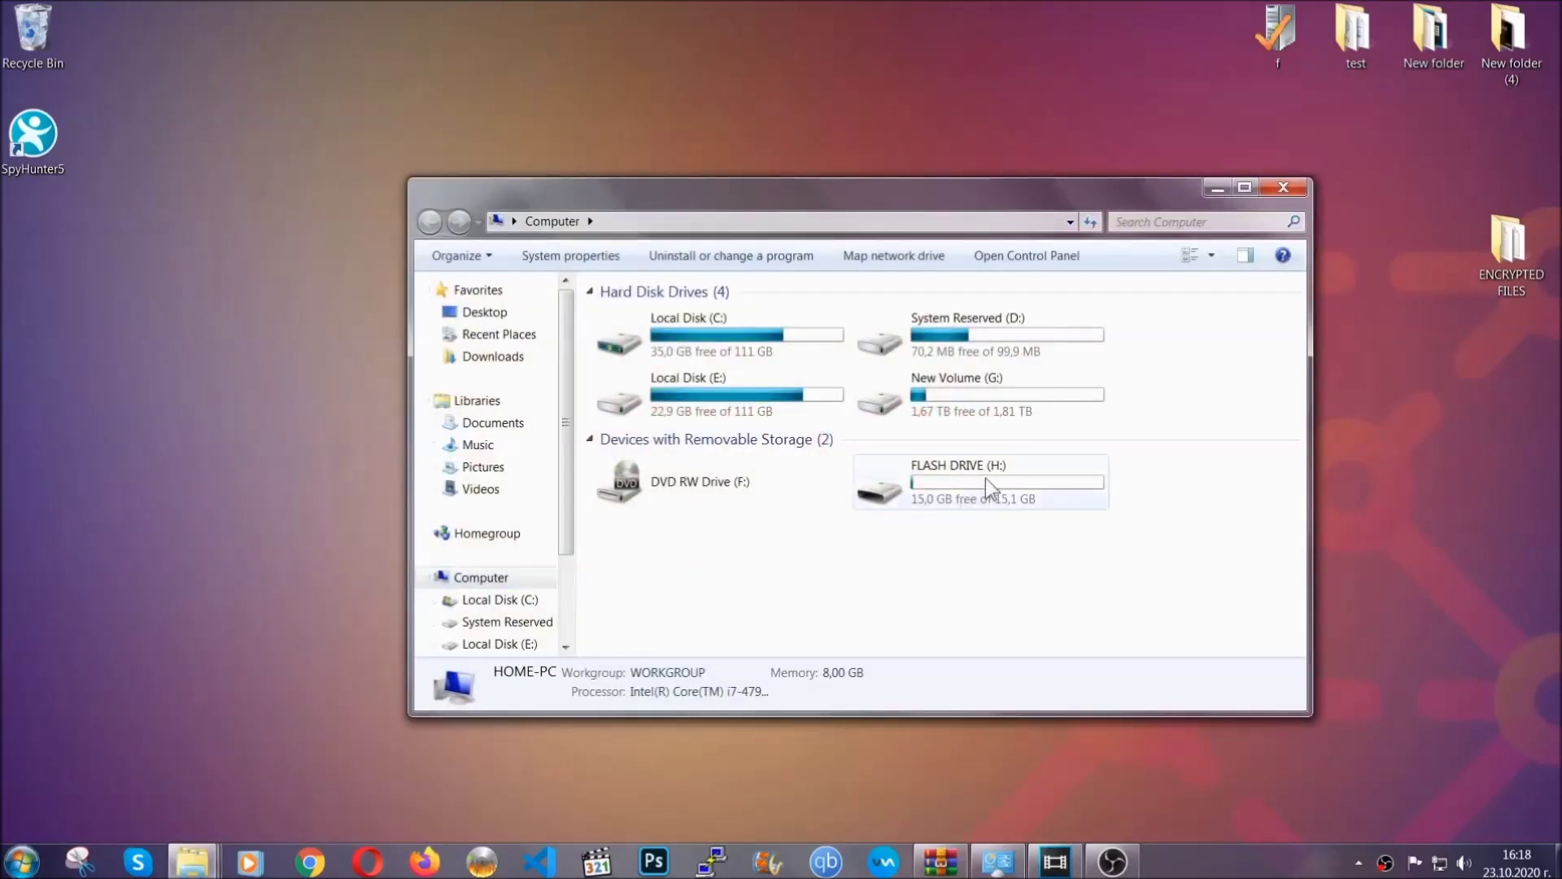
{"action": "double_click", "coordinate": [985, 476]}
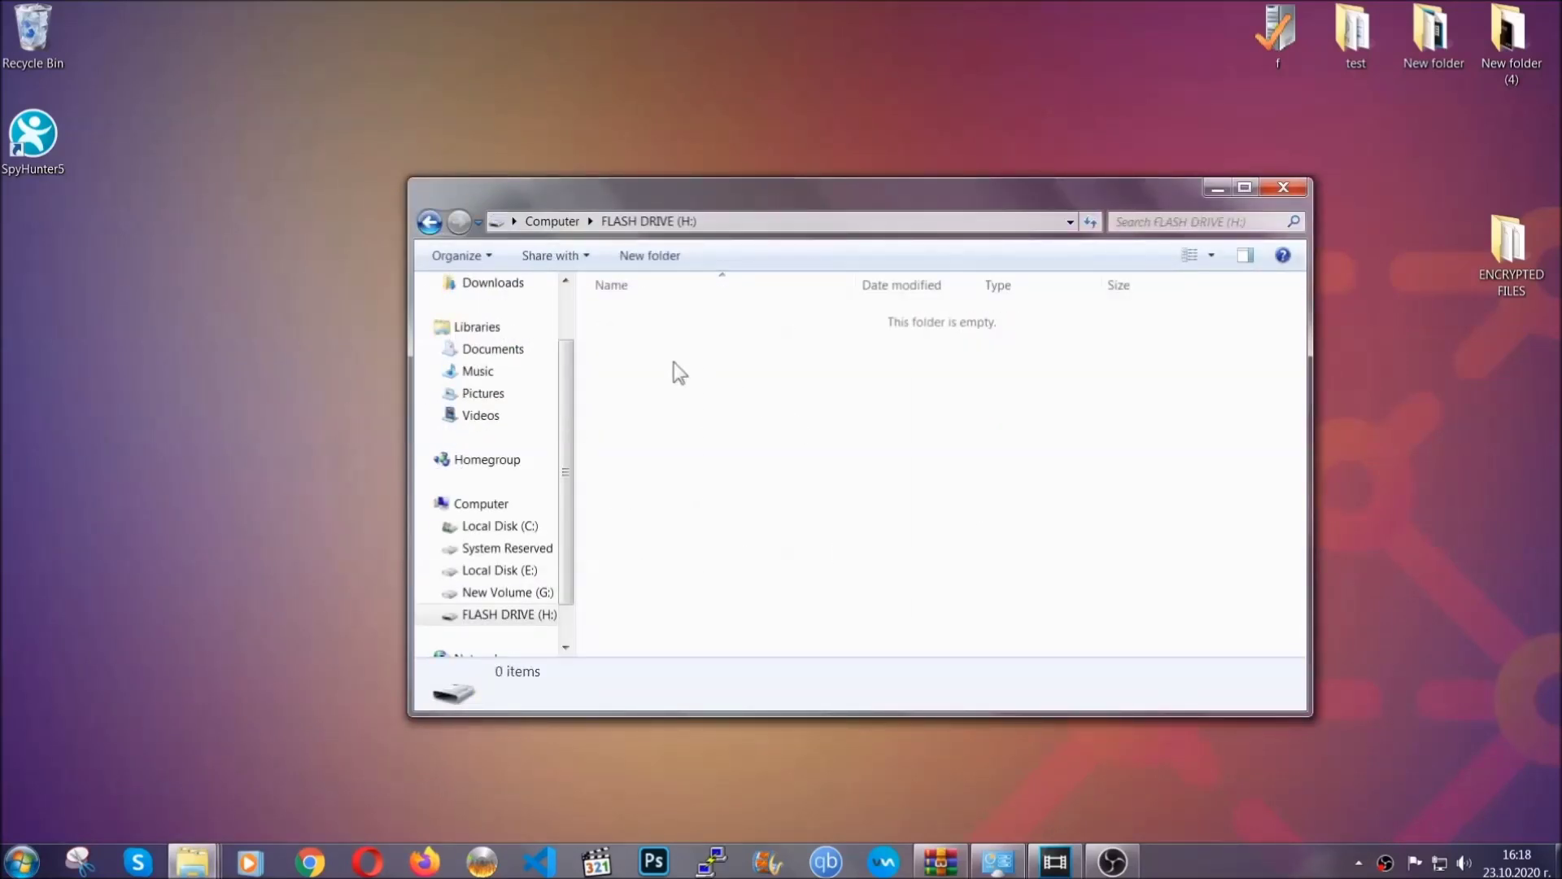
{"action": "right_click", "coordinate": [673, 363]}
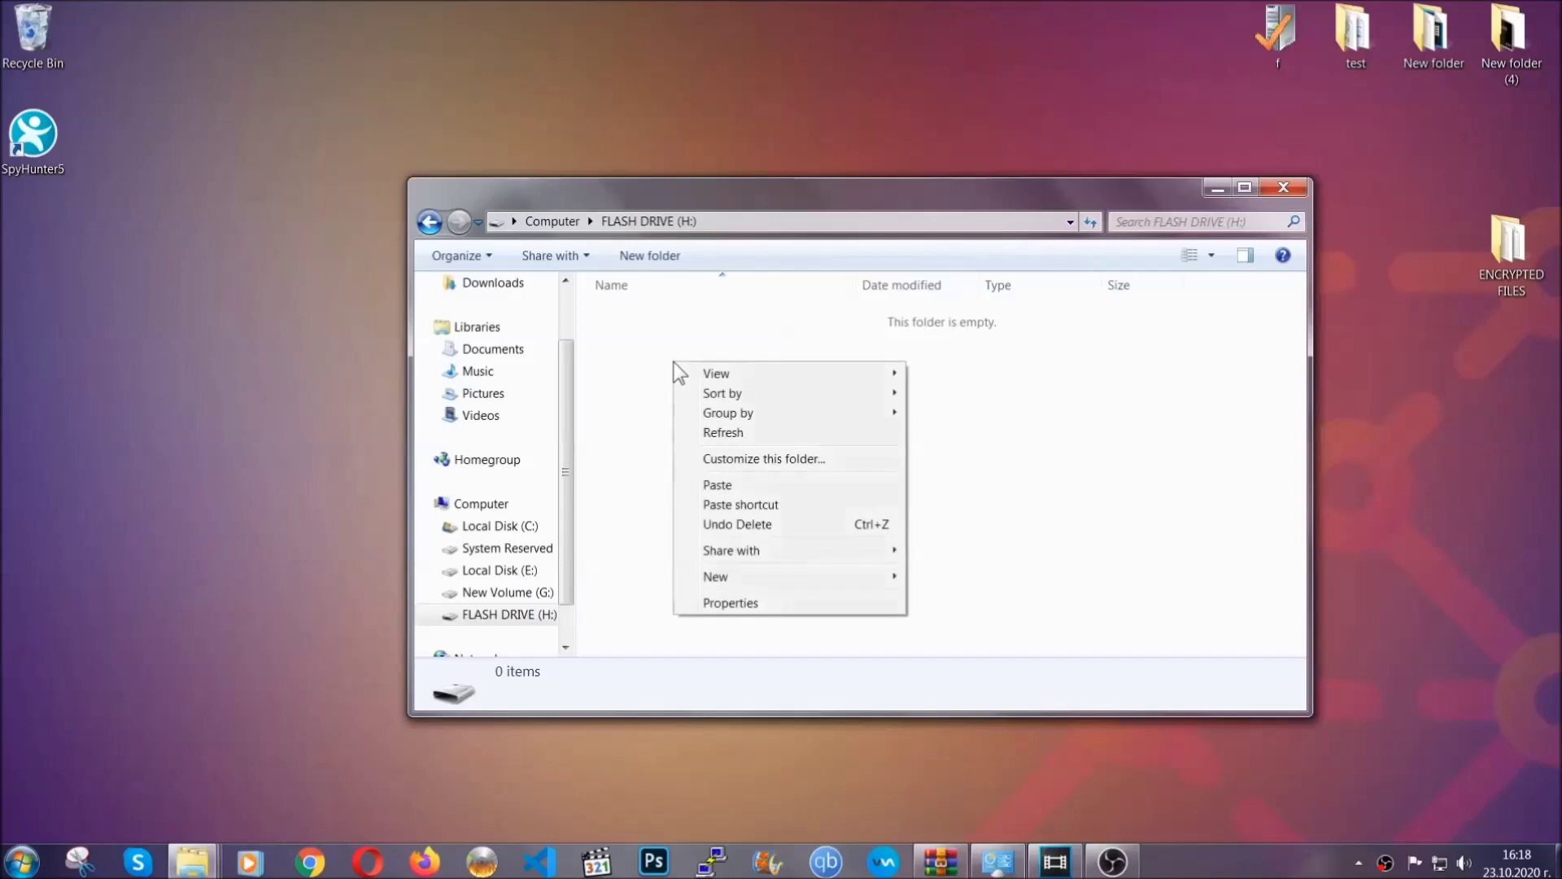
{"action": "left_click", "coordinate": [711, 486]}
{"action": "left_click", "coordinate": [711, 486]}
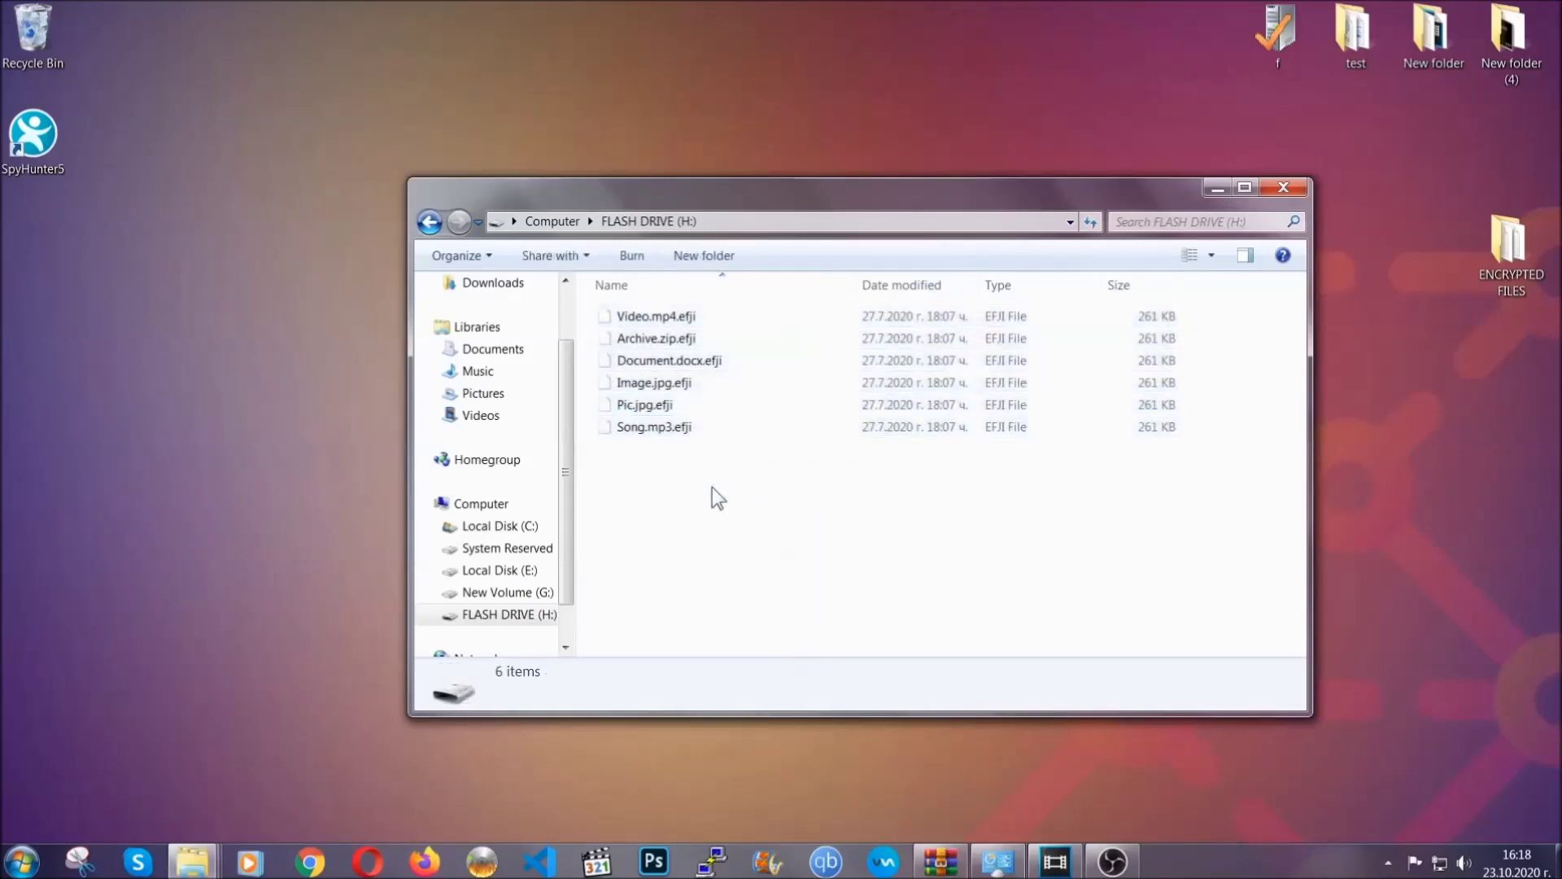
{"action": "left_click", "coordinate": [1285, 188]}
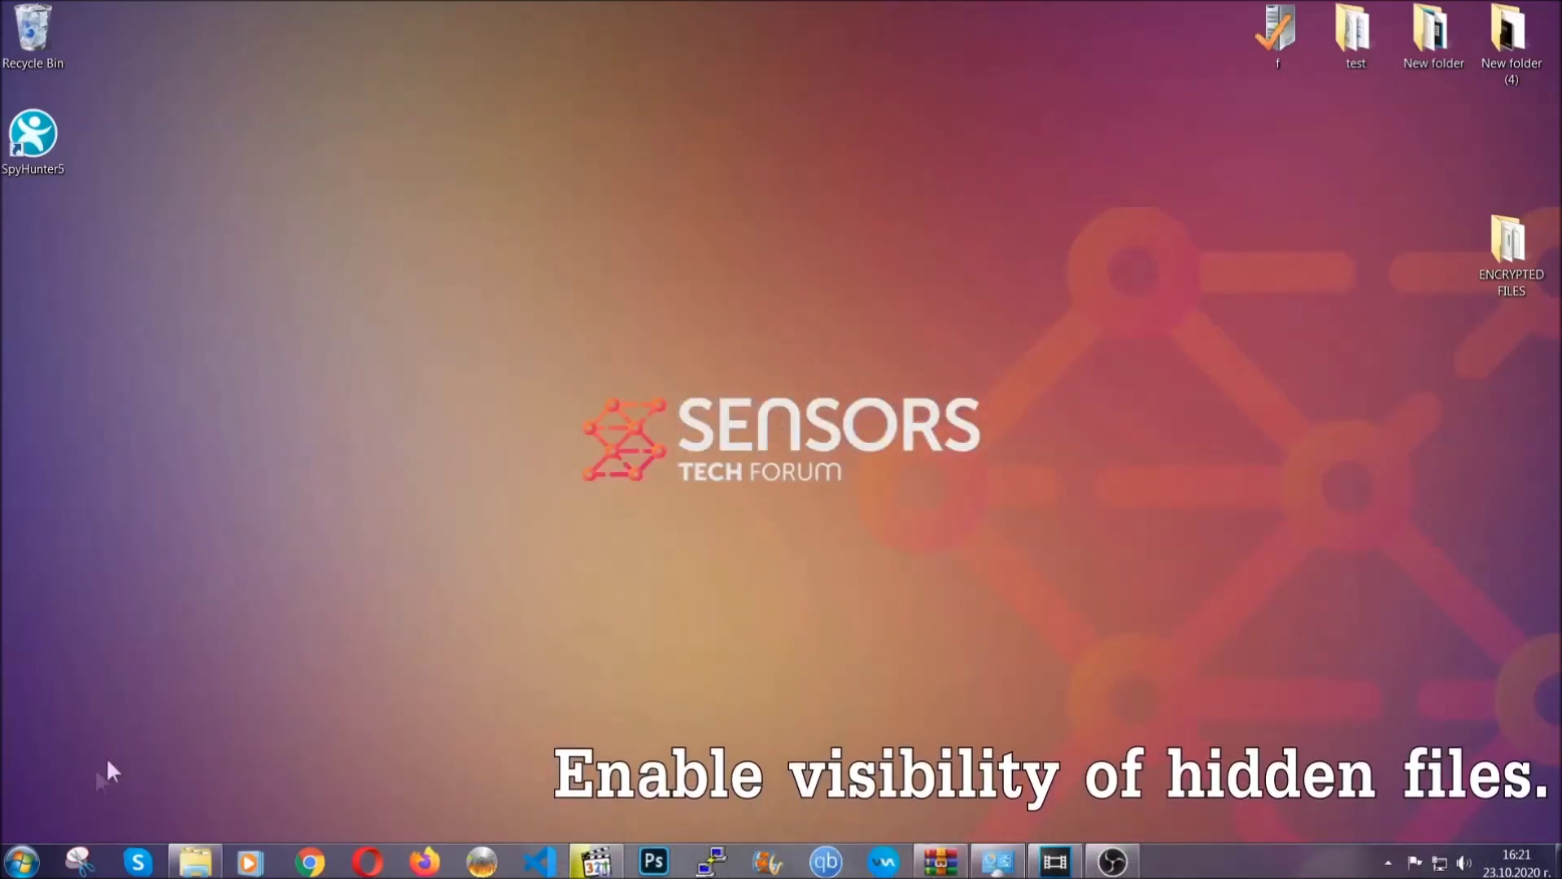
- Turn on 'Show hidden files, folders, and drives' in Folder Options and confirm it
{"action": "left_click", "coordinate": [20, 861]}
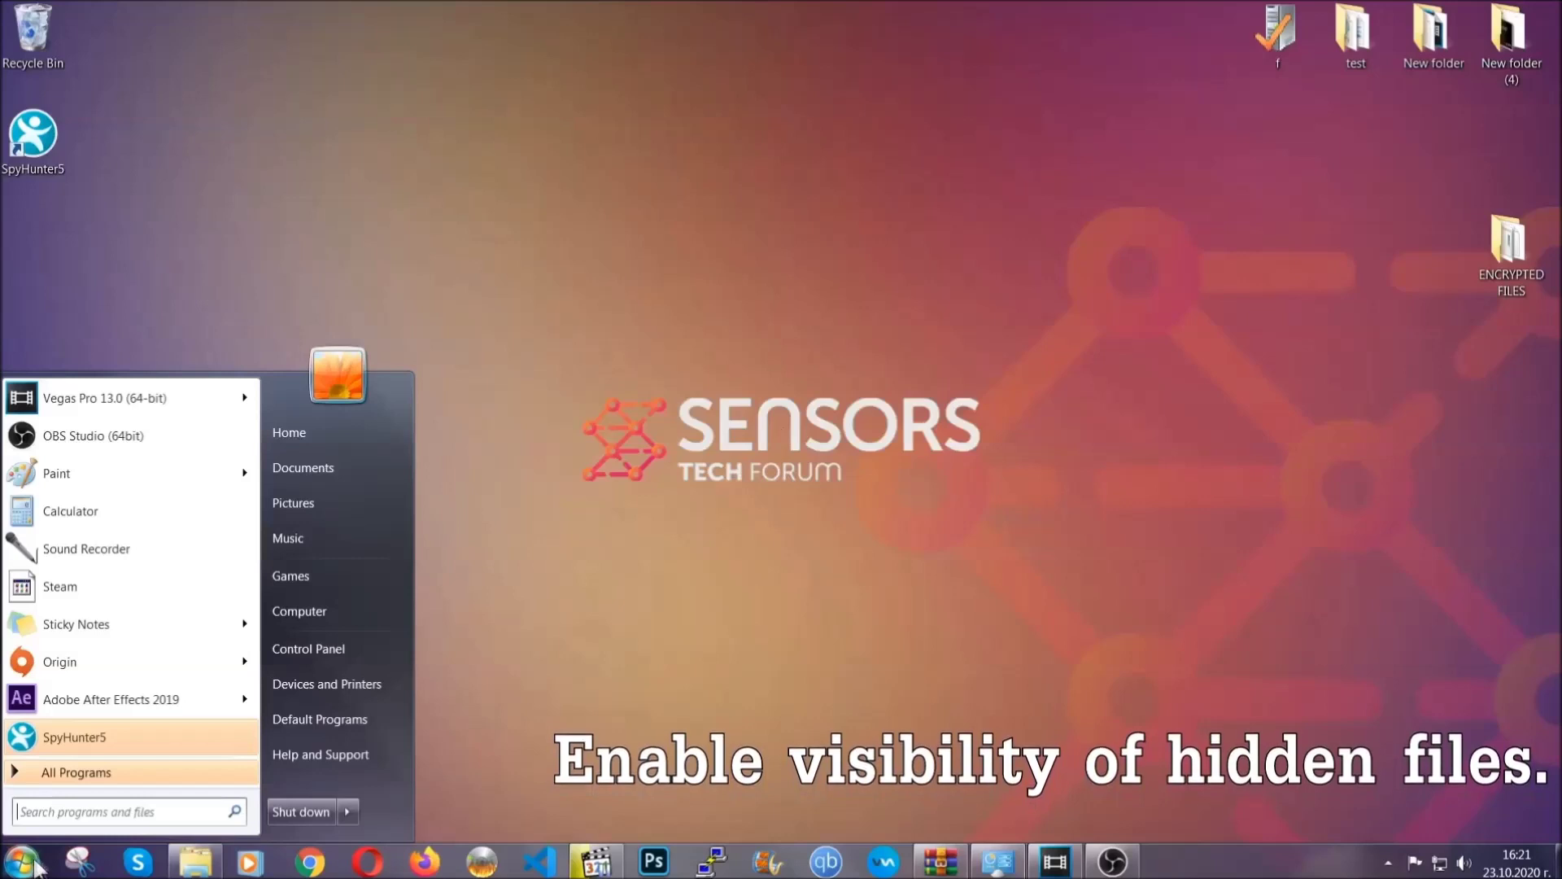
{"action": "left_click", "coordinate": [66, 804]}
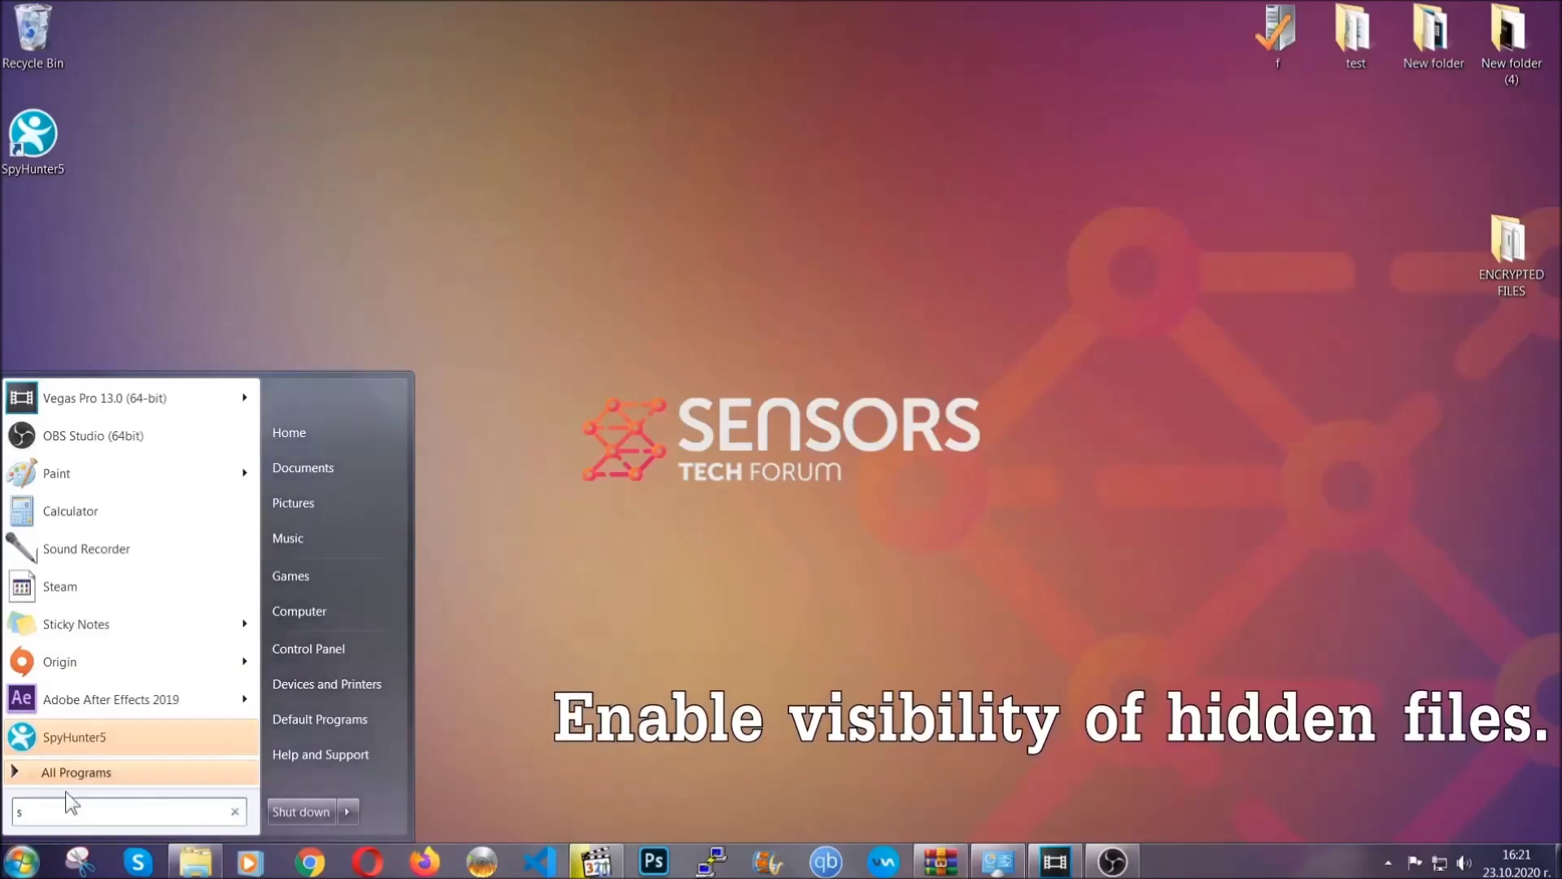
{"action": "type", "text": "showh"}
{"action": "key", "text": "BackSpace"}
{"action": "type", "text": "hidden f"}
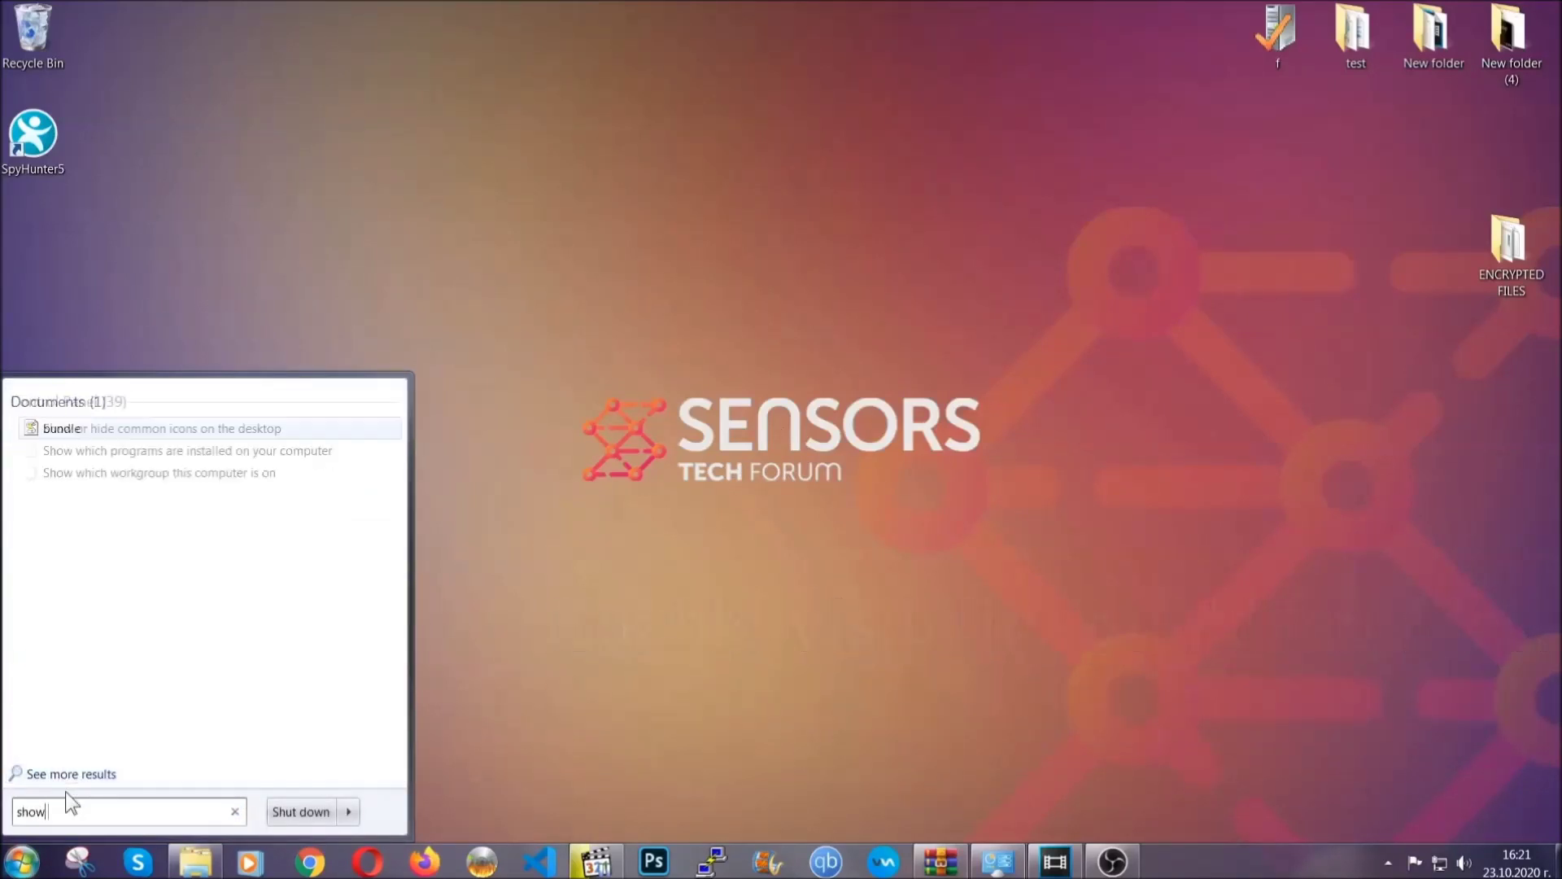
{"action": "type", "text": "iles and folders"}
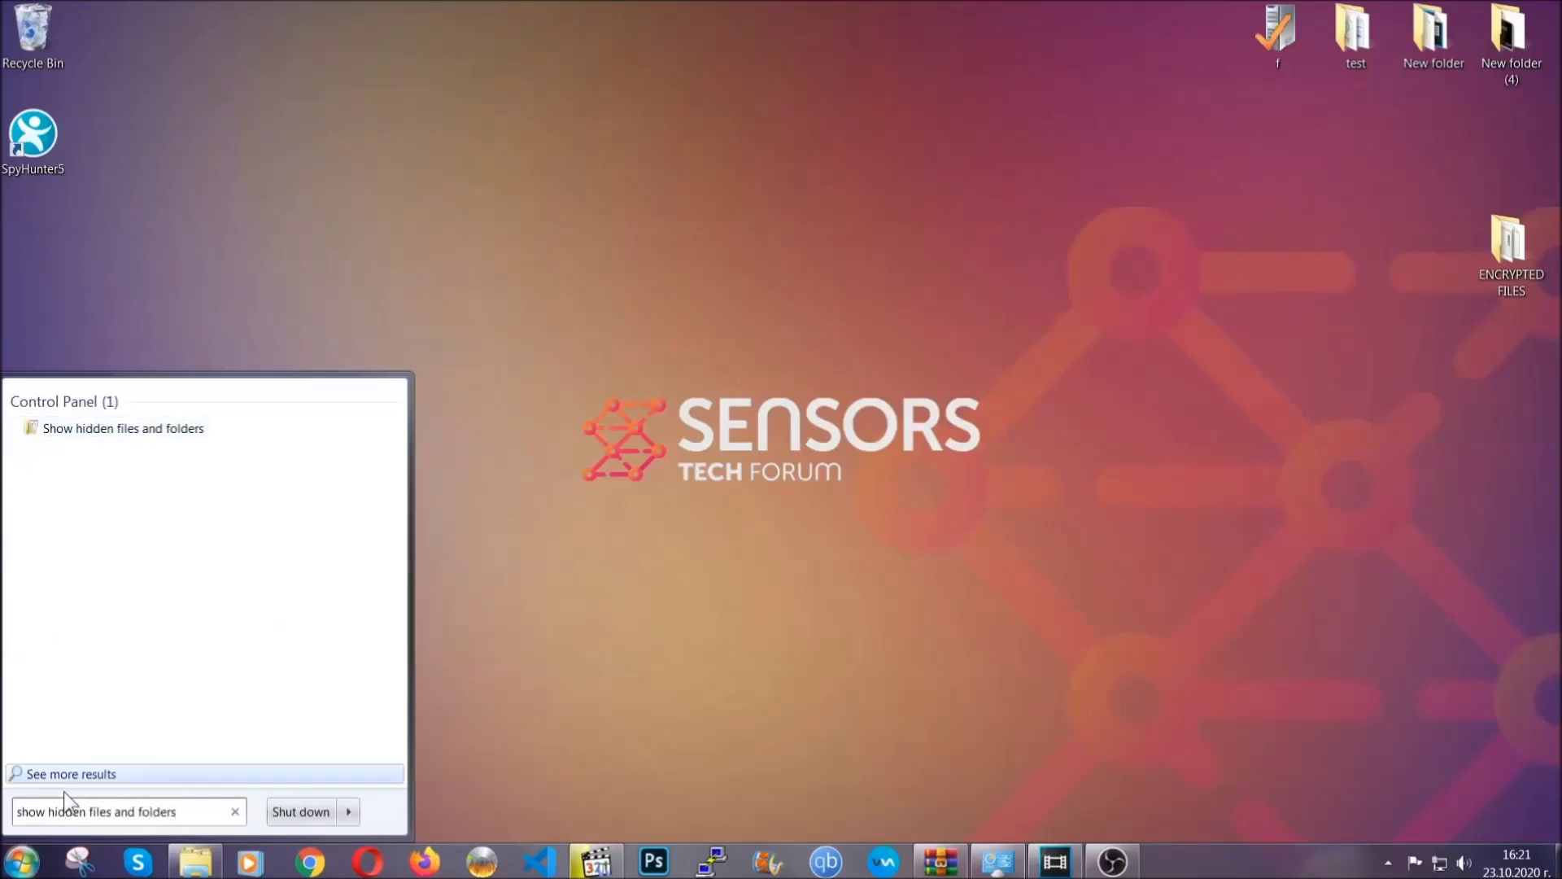
{"action": "left_click", "coordinate": [185, 431]}
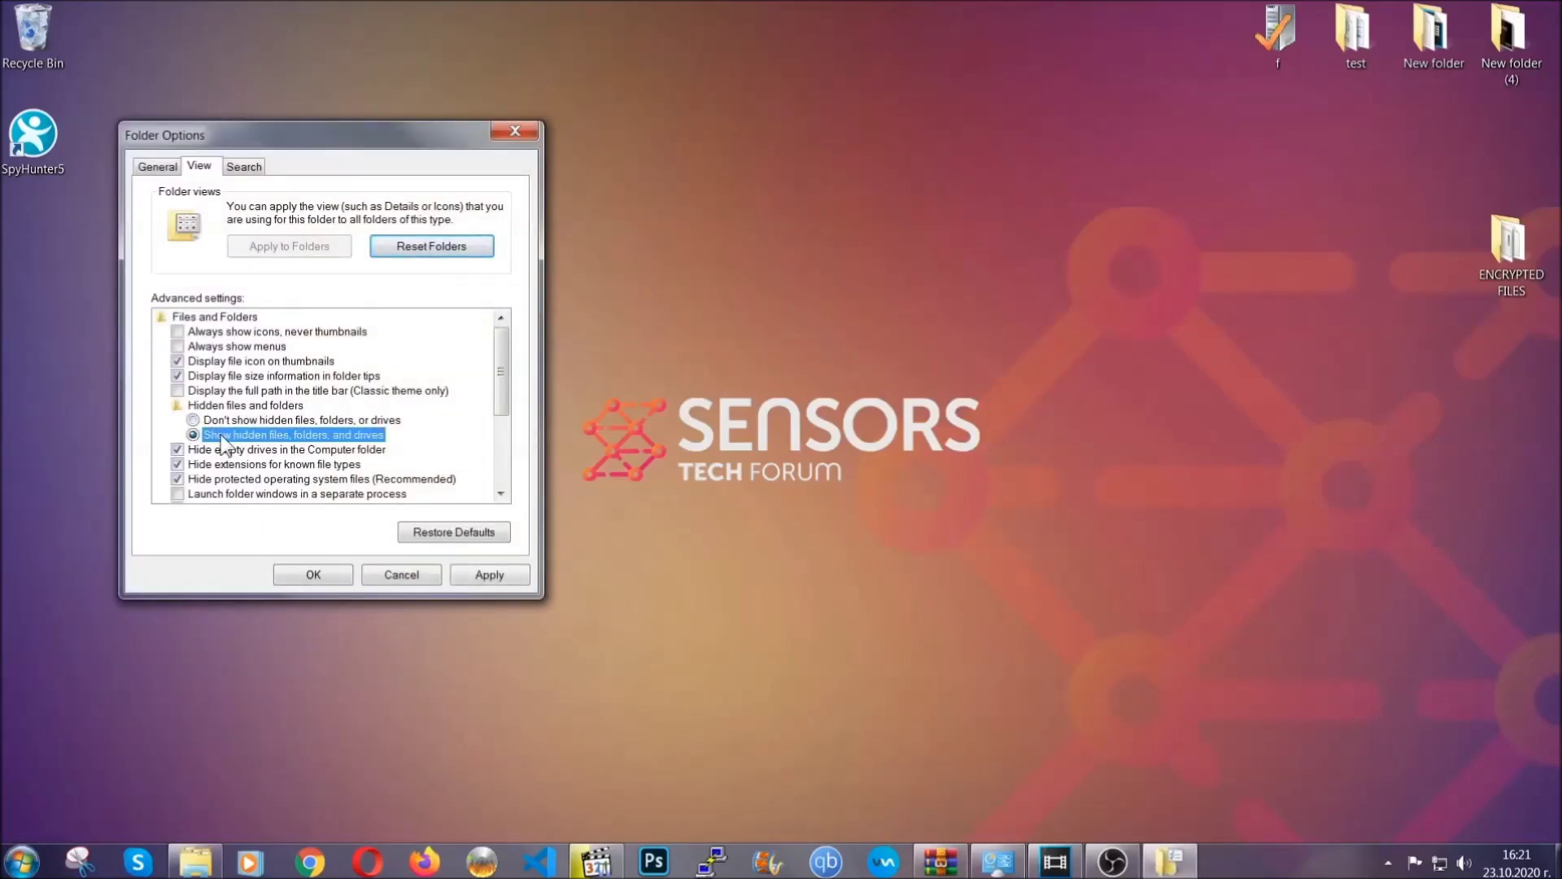
{"action": "left_click", "coordinate": [488, 575]}
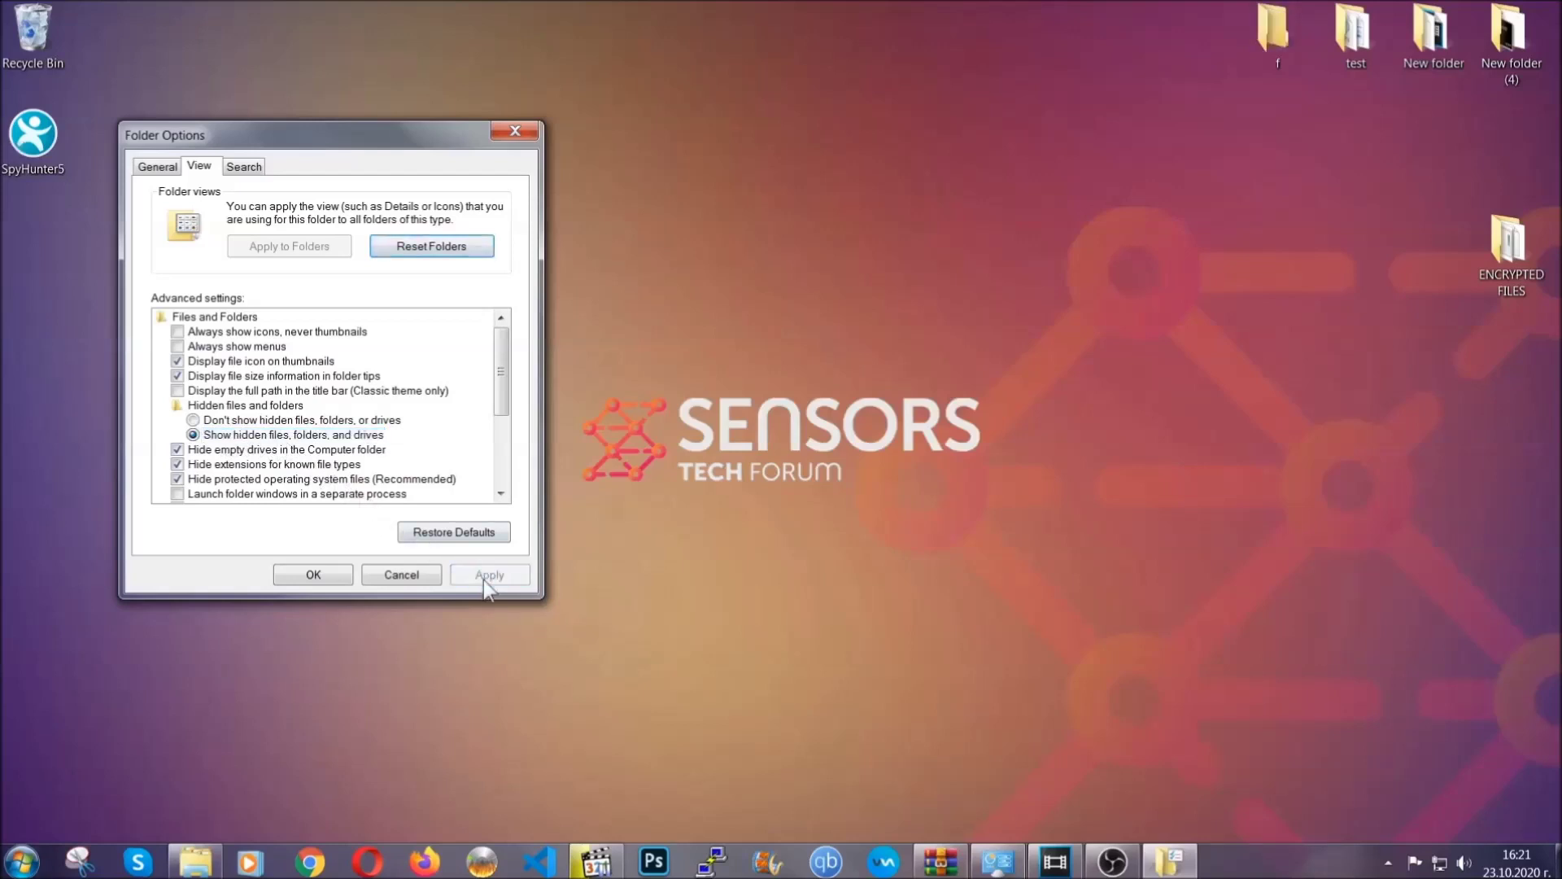
{"action": "left_click", "coordinate": [307, 575]}
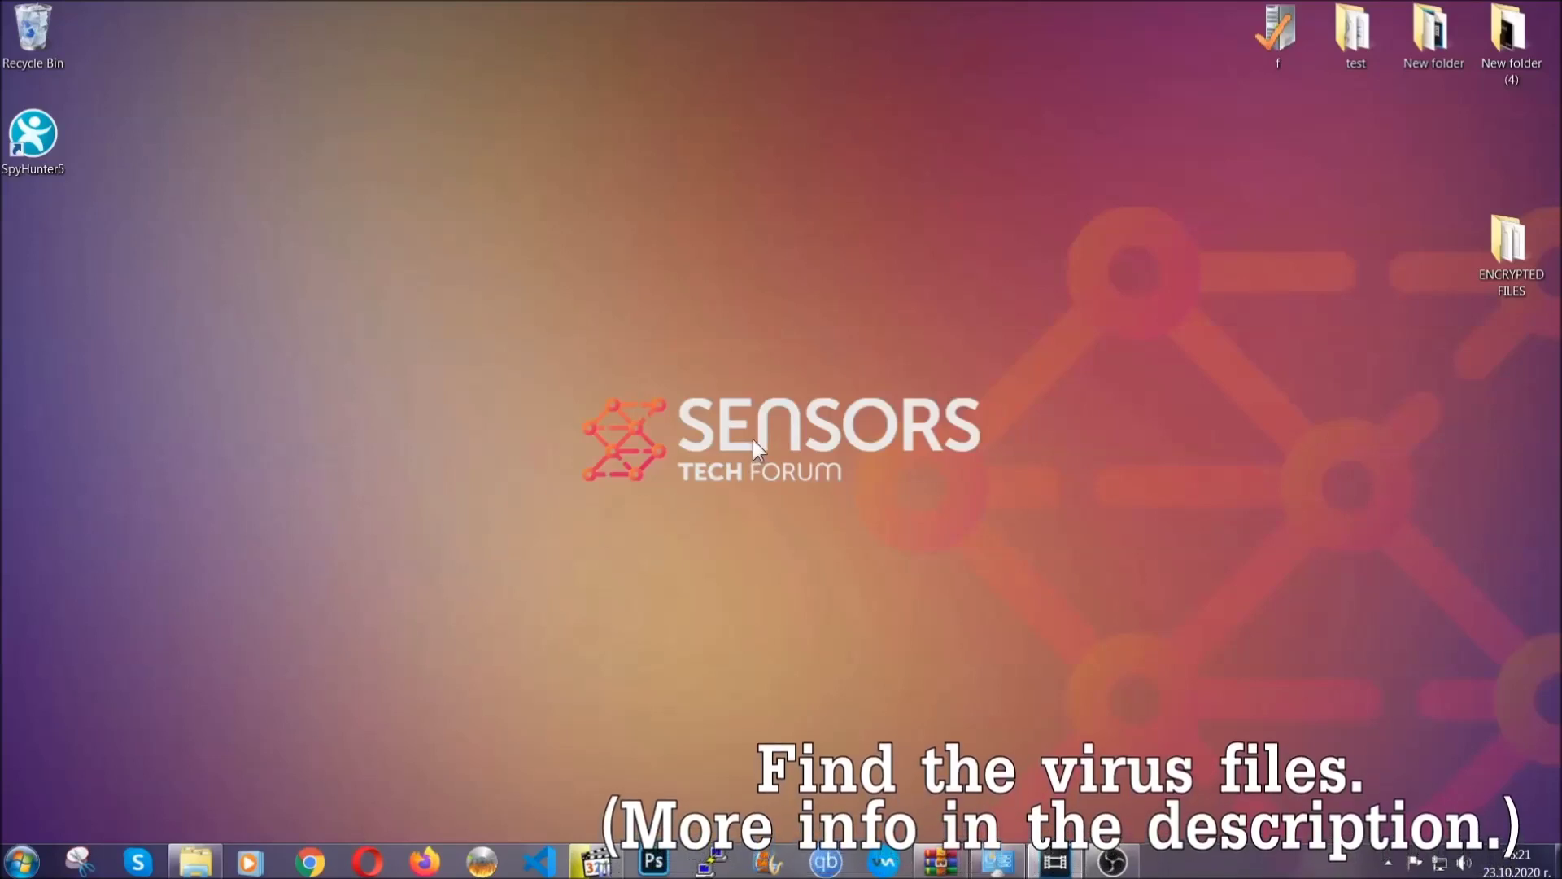
- Search the whole computer for 'fileextension:exe Example Vir' from the Computer window
{"action": "left_click", "coordinate": [22, 861]}
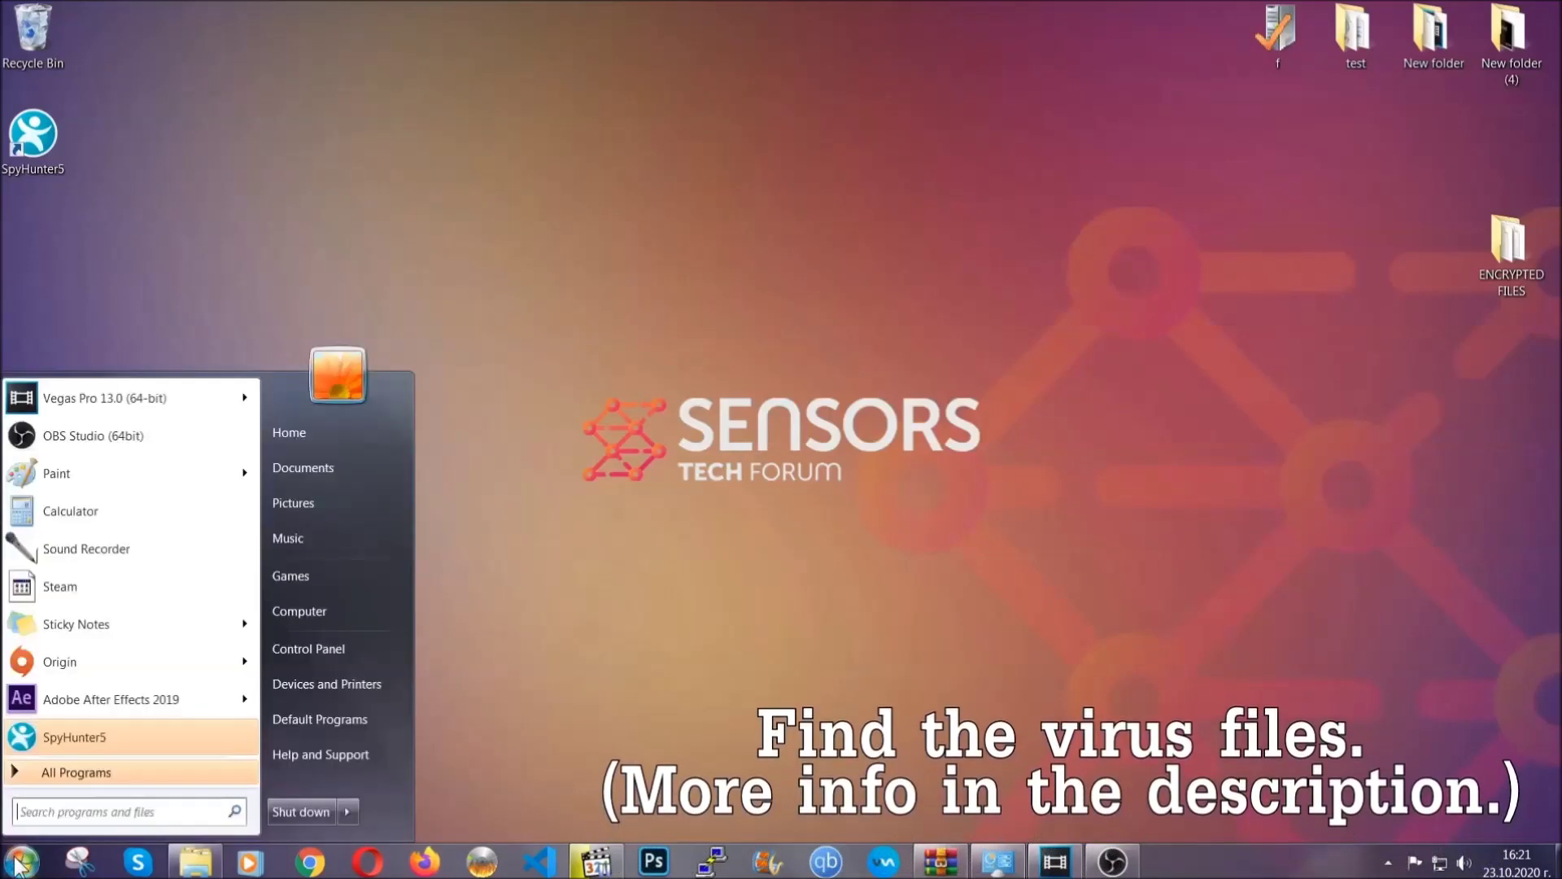
{"action": "left_click", "coordinate": [321, 608]}
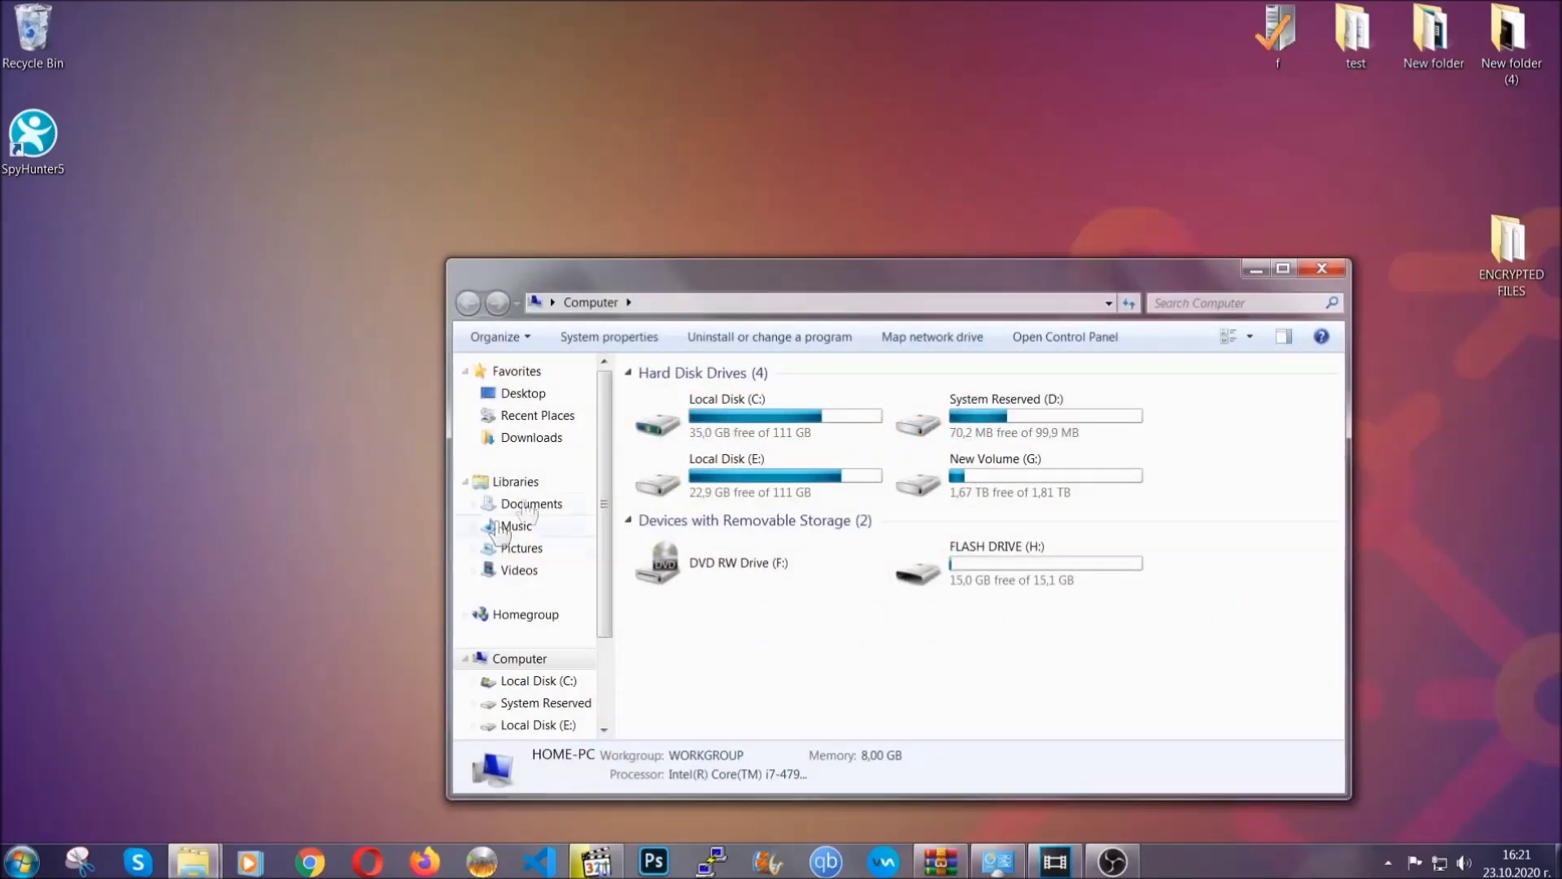
{"action": "left_click_drag", "start_coordinate": [849, 287], "coordinate": [746, 217]}
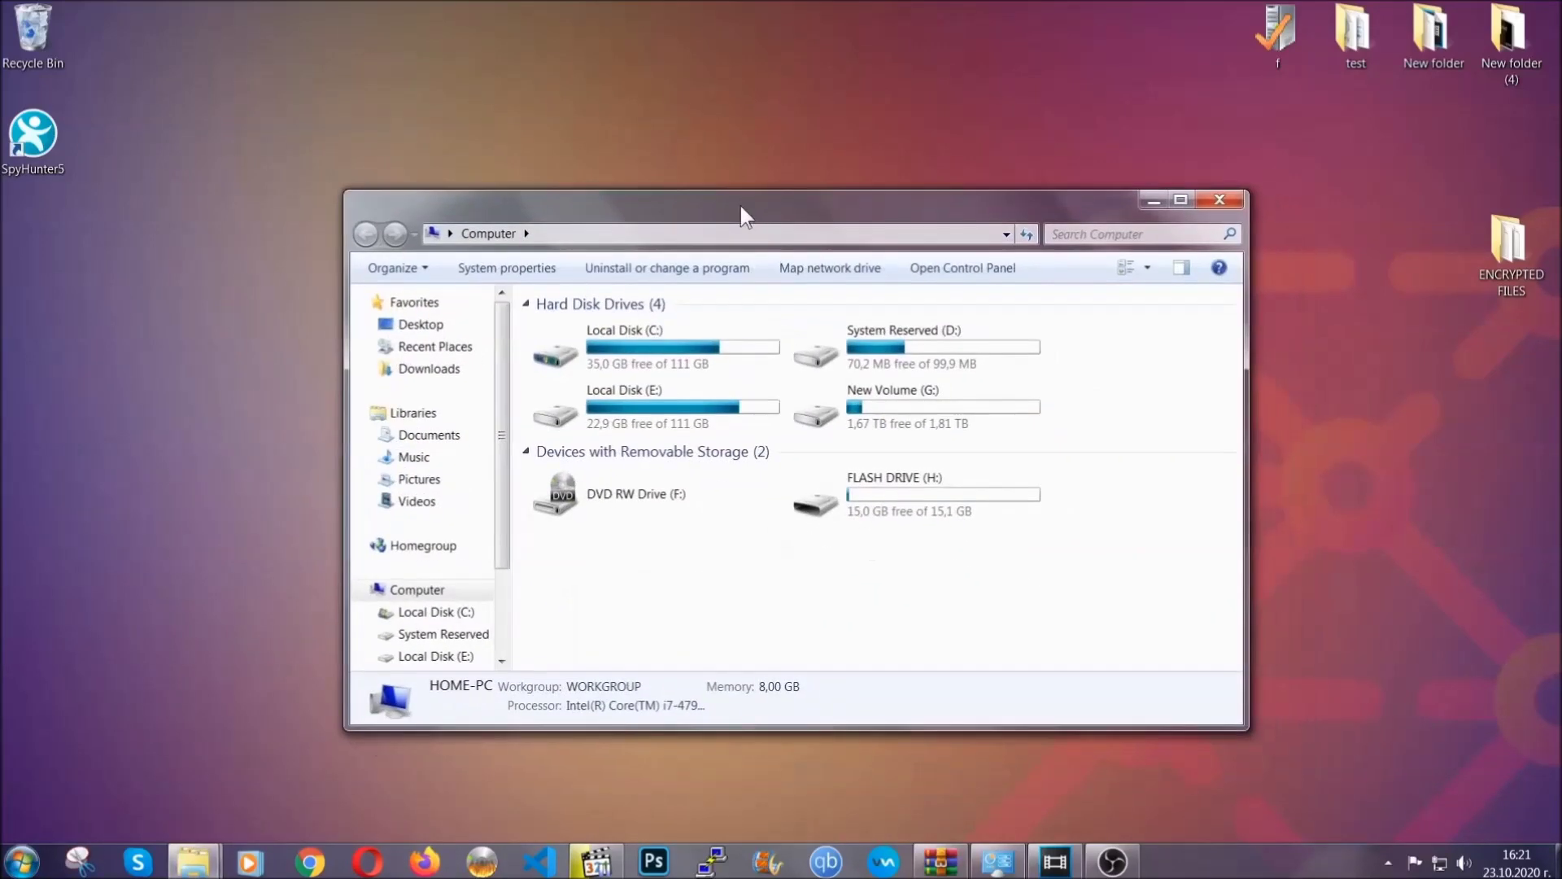
{"action": "left_click", "coordinate": [1062, 234]}
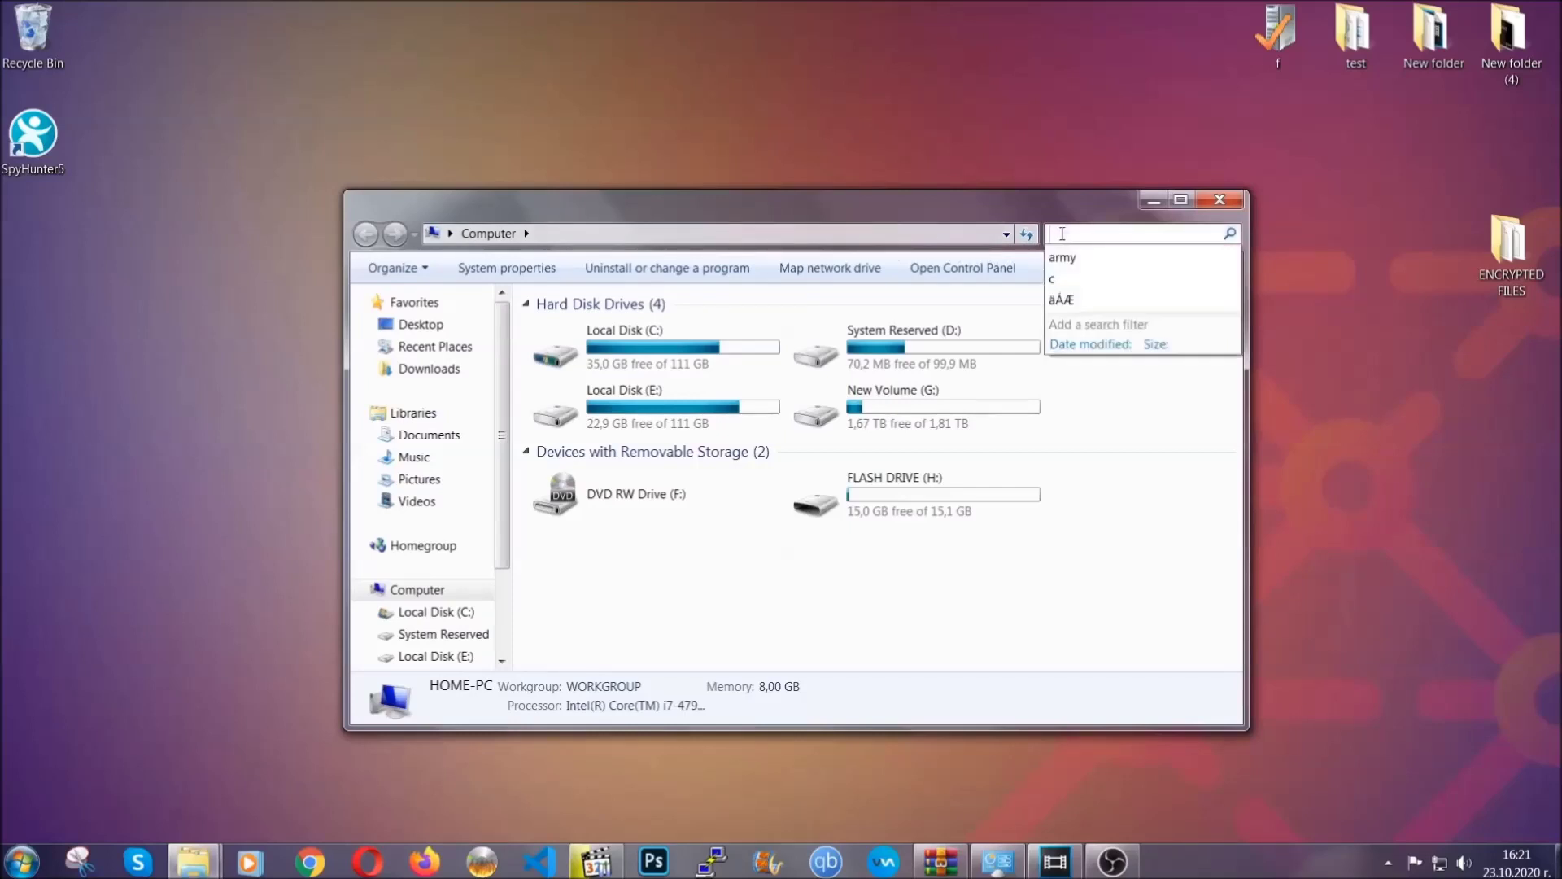
{"action": "type", "text": "file"}
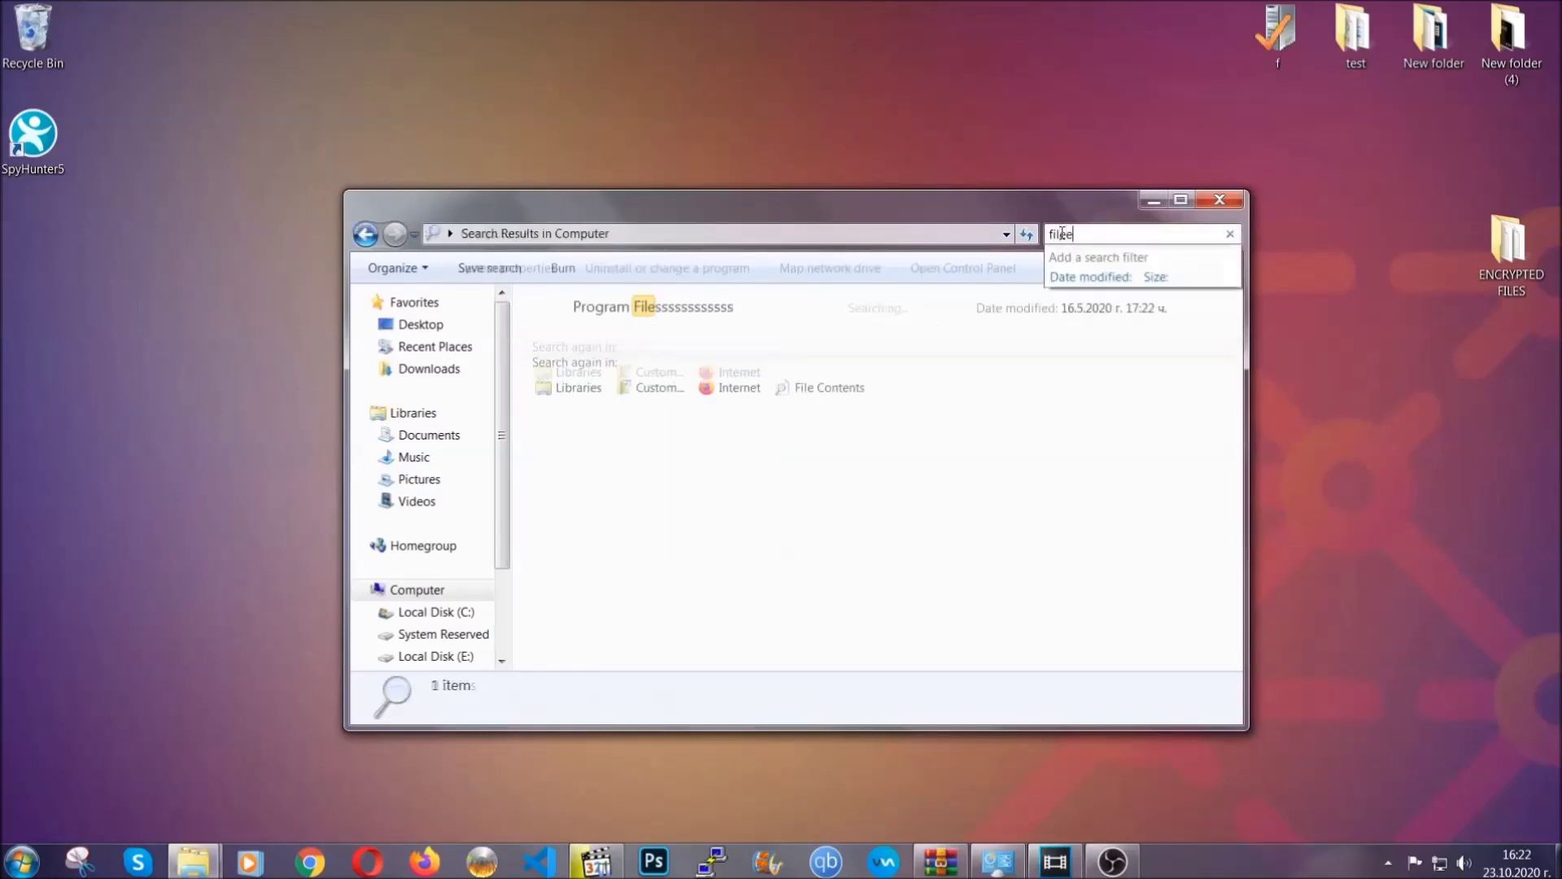
{"action": "type", "text": "extension:exe "}
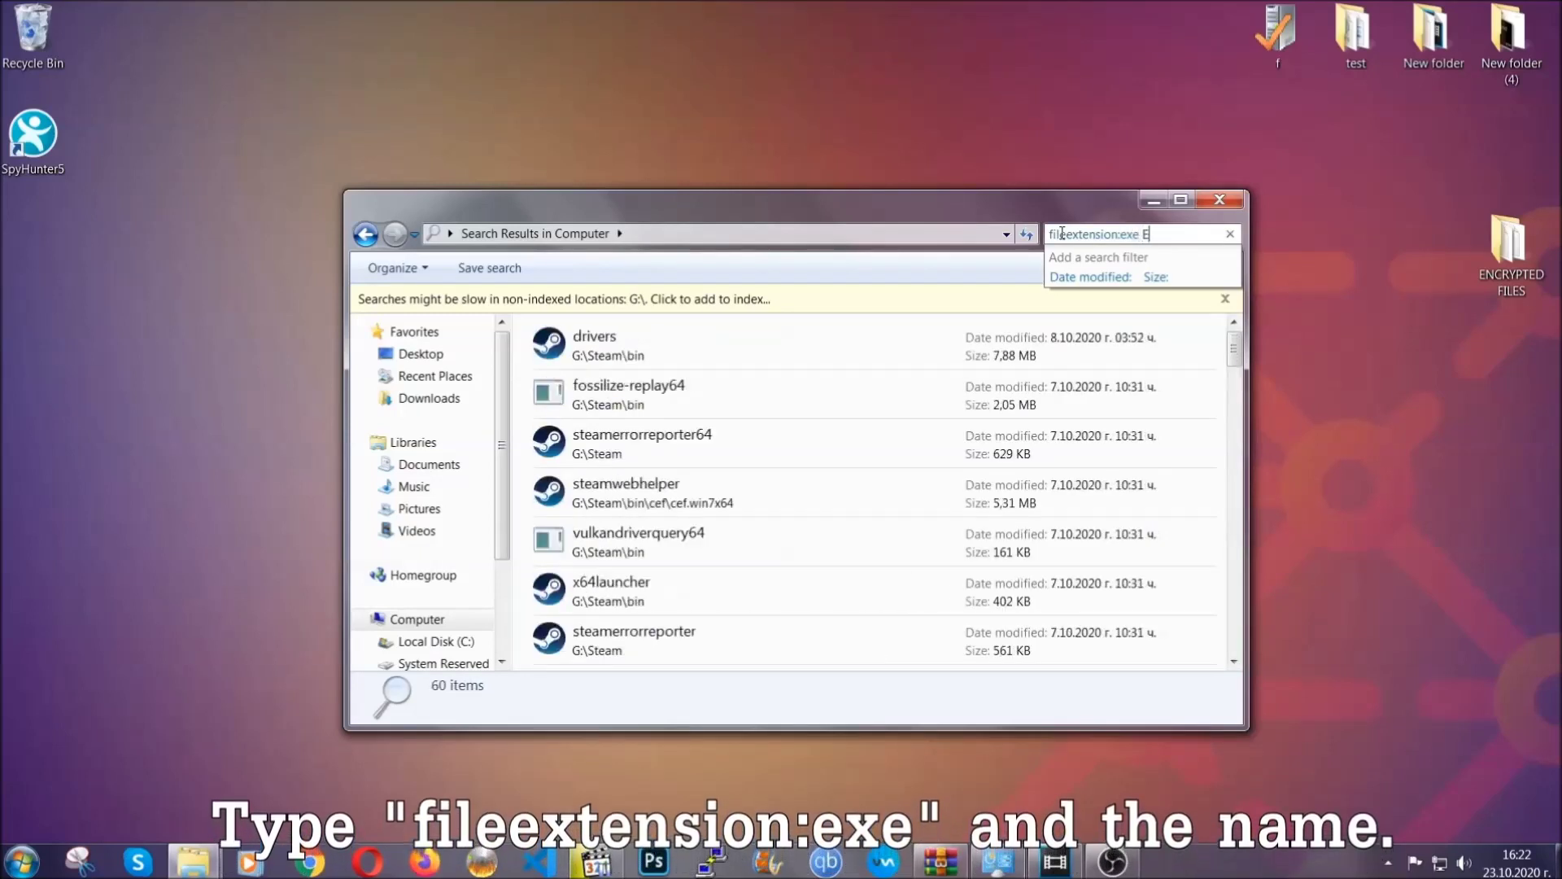
{"action": "type", "text": "Example Virus Name"}
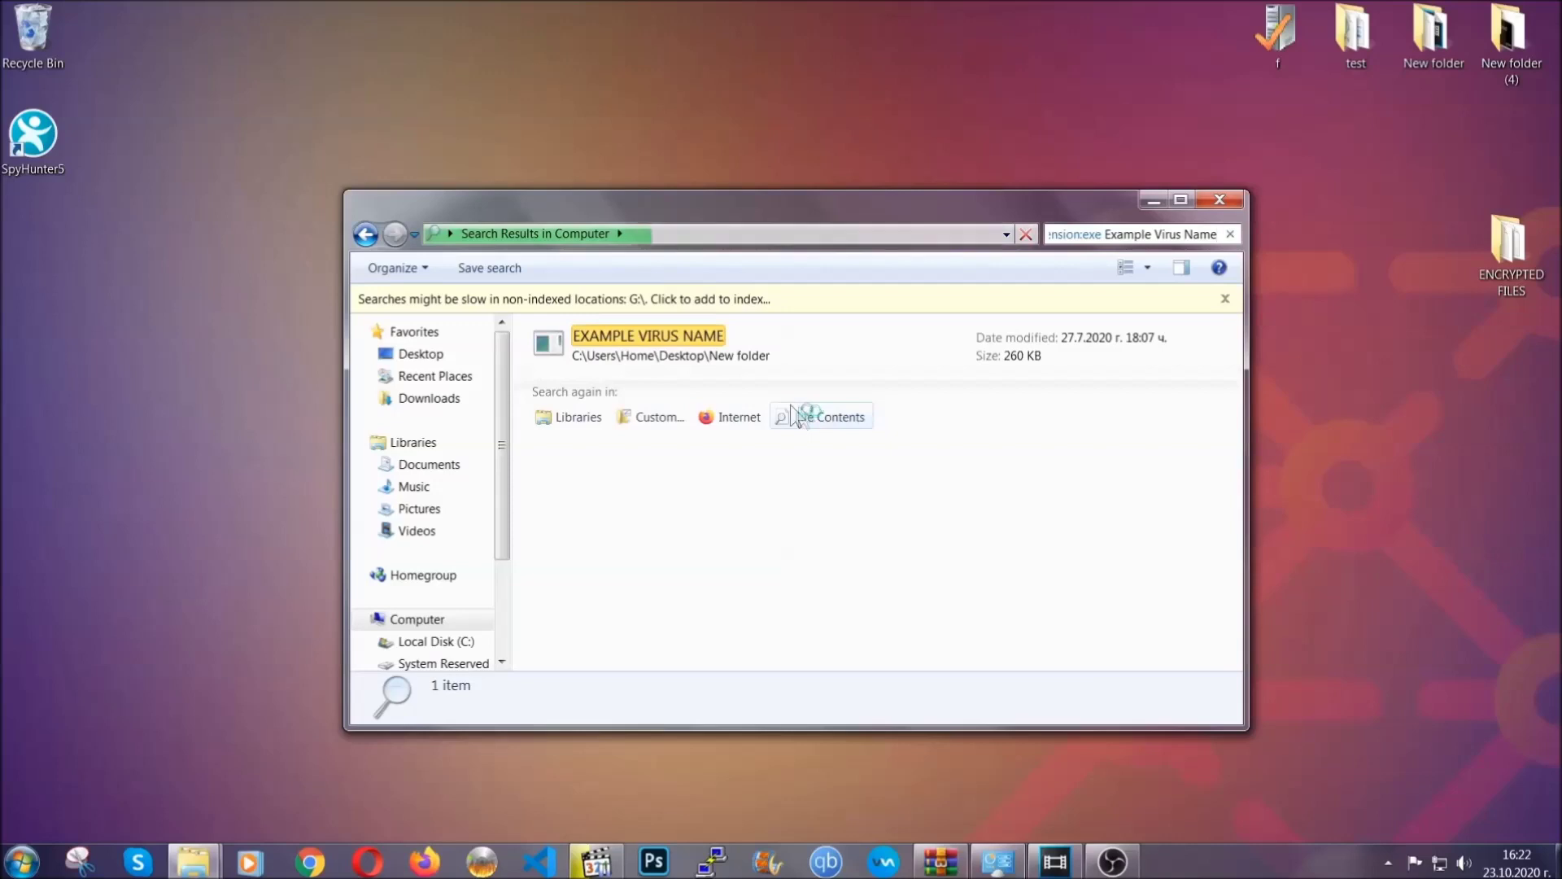
- Delete the EXAMPLE VIRUS NAME program to the Recycle Bin, then bring up the Run box
{"action": "left_click", "coordinate": [682, 332]}
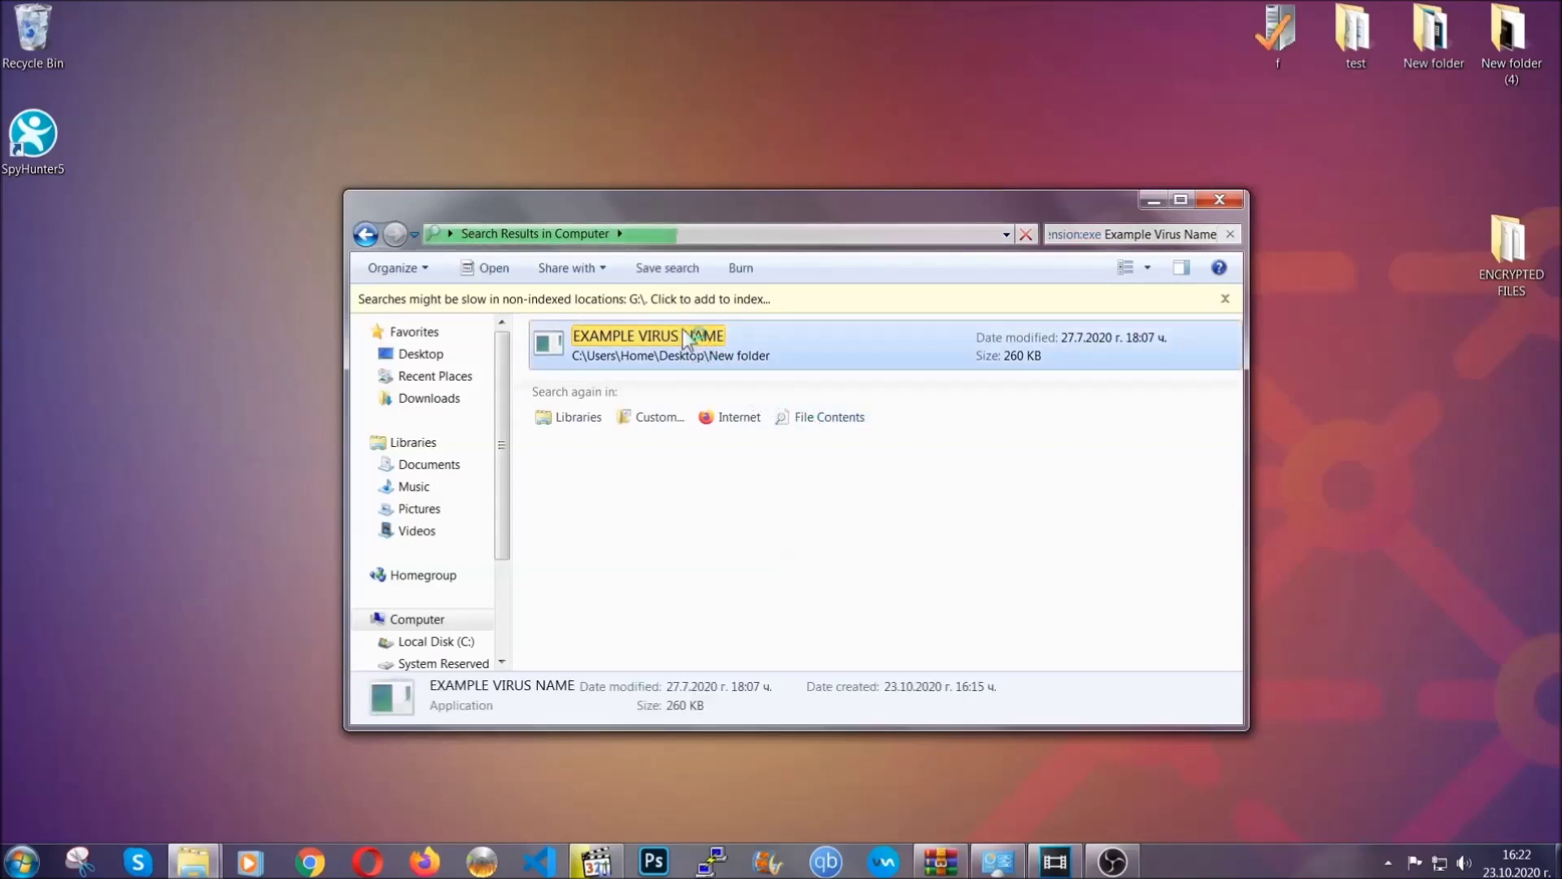
{"action": "right_click", "coordinate": [686, 340]}
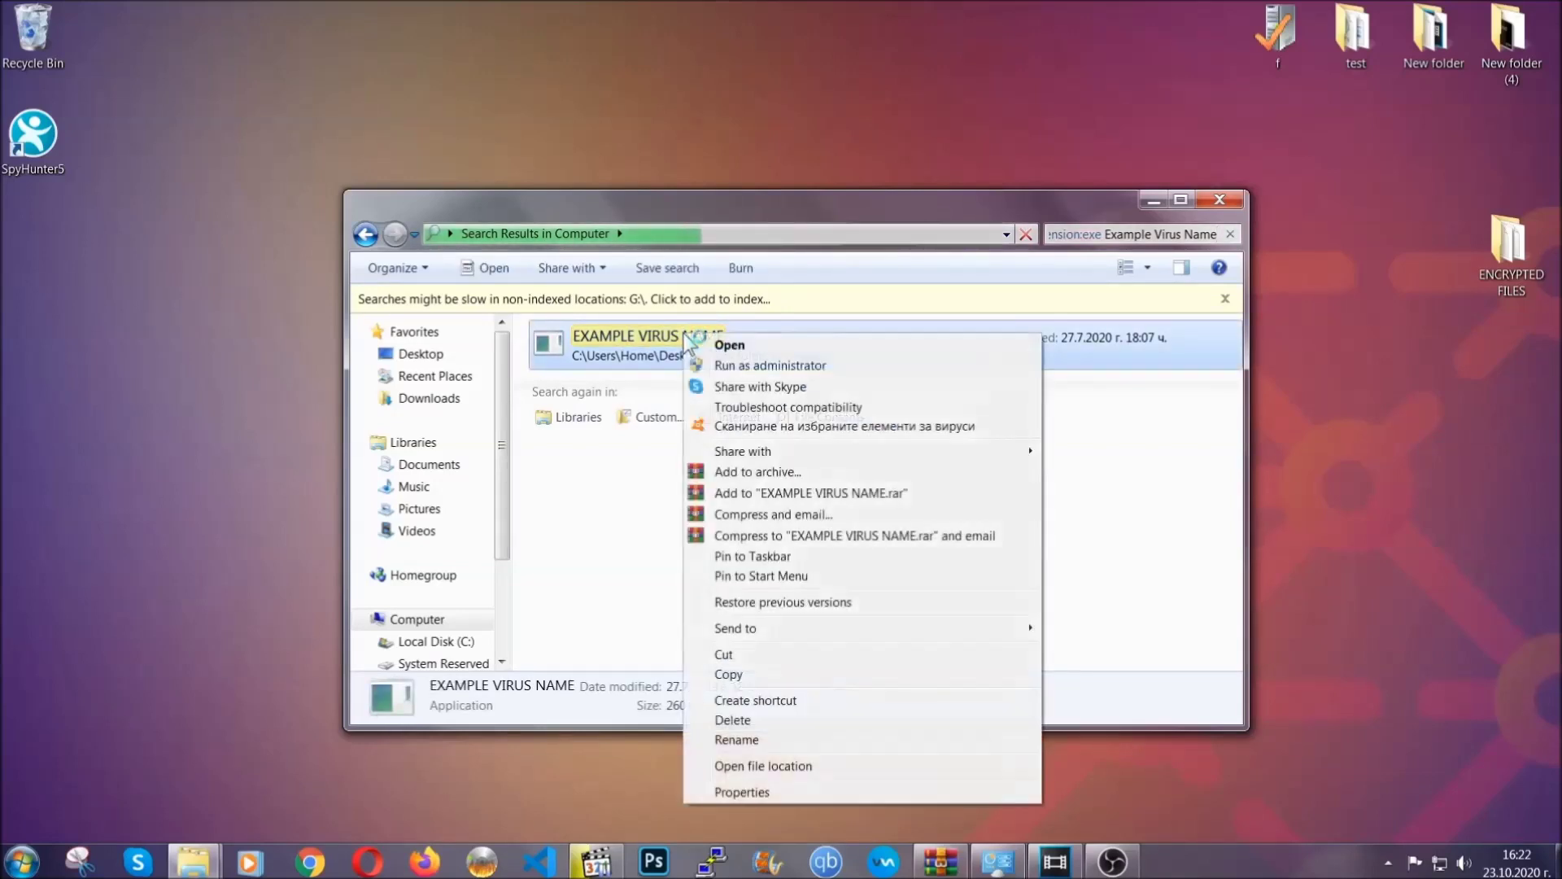
{"action": "left_click", "coordinate": [754, 720]}
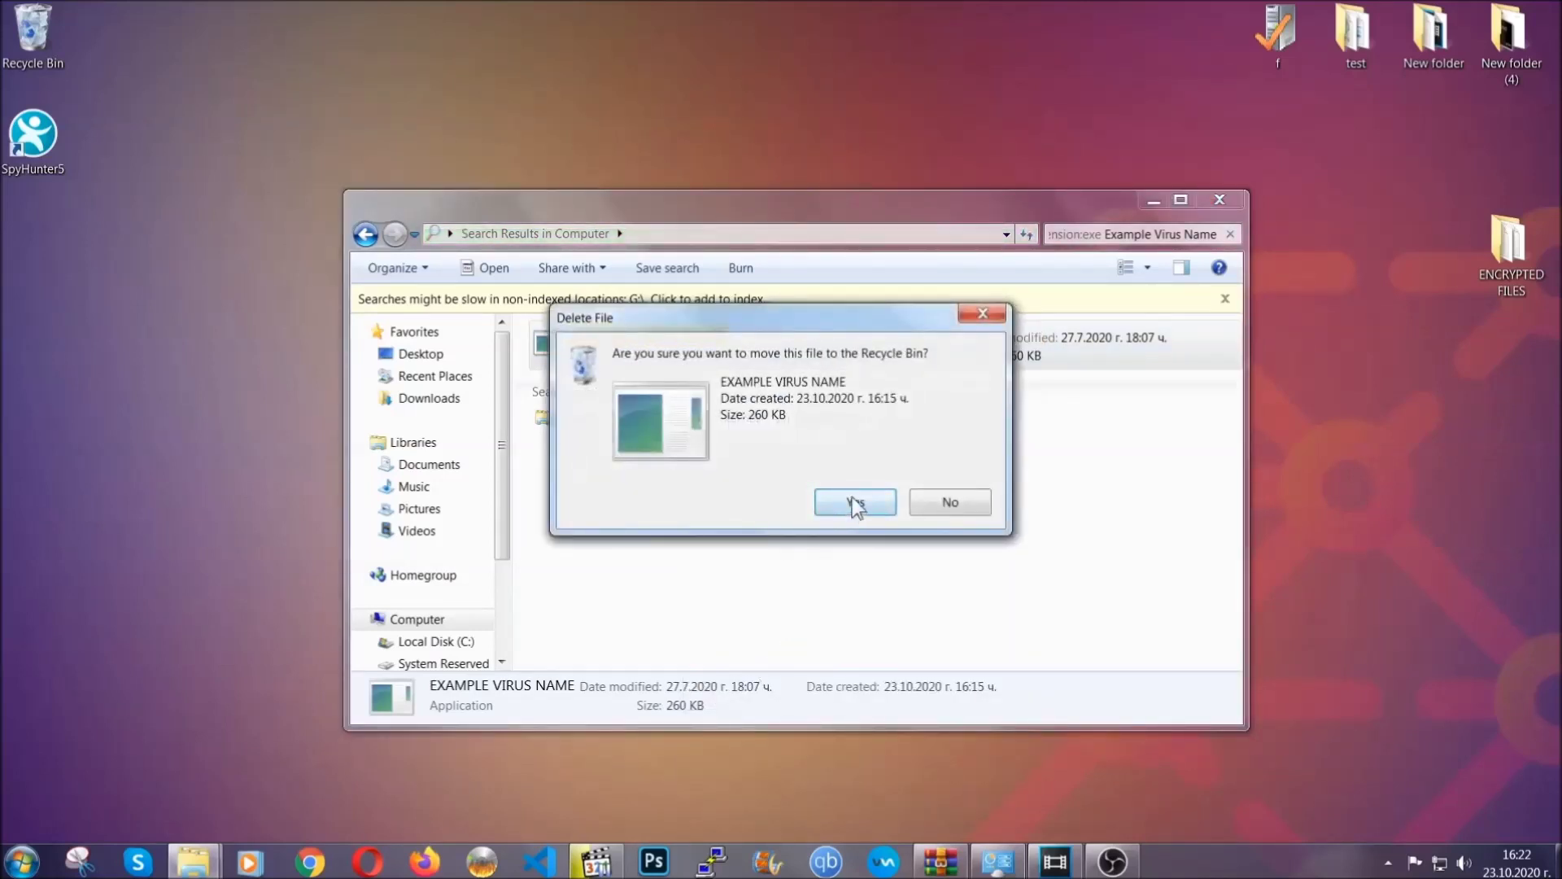
{"action": "left_click", "coordinate": [855, 502]}
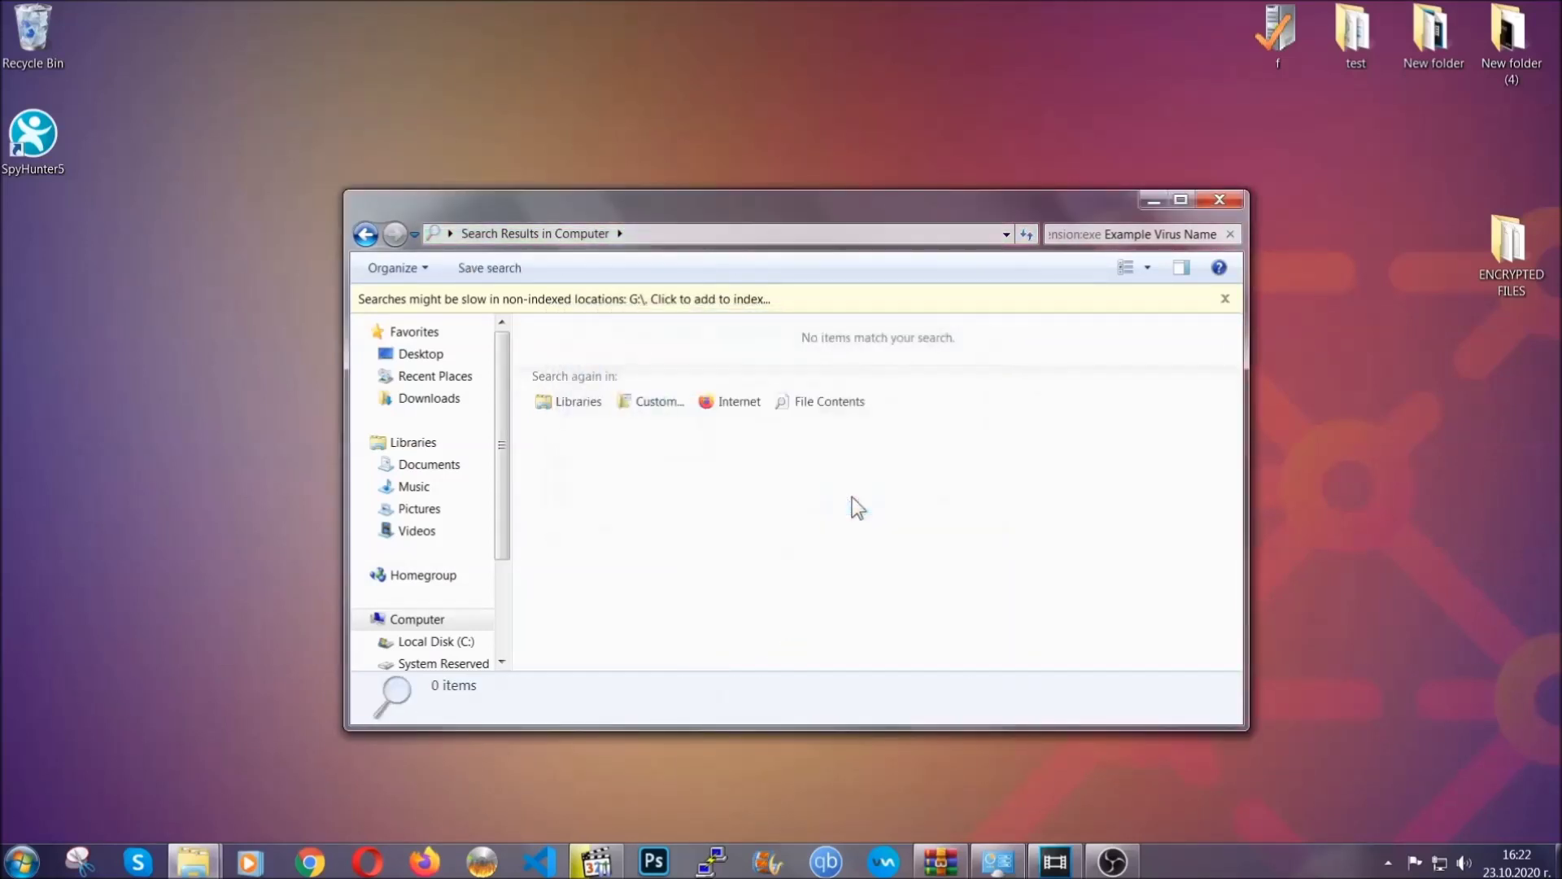
{"action": "left_click", "coordinate": [1220, 199]}
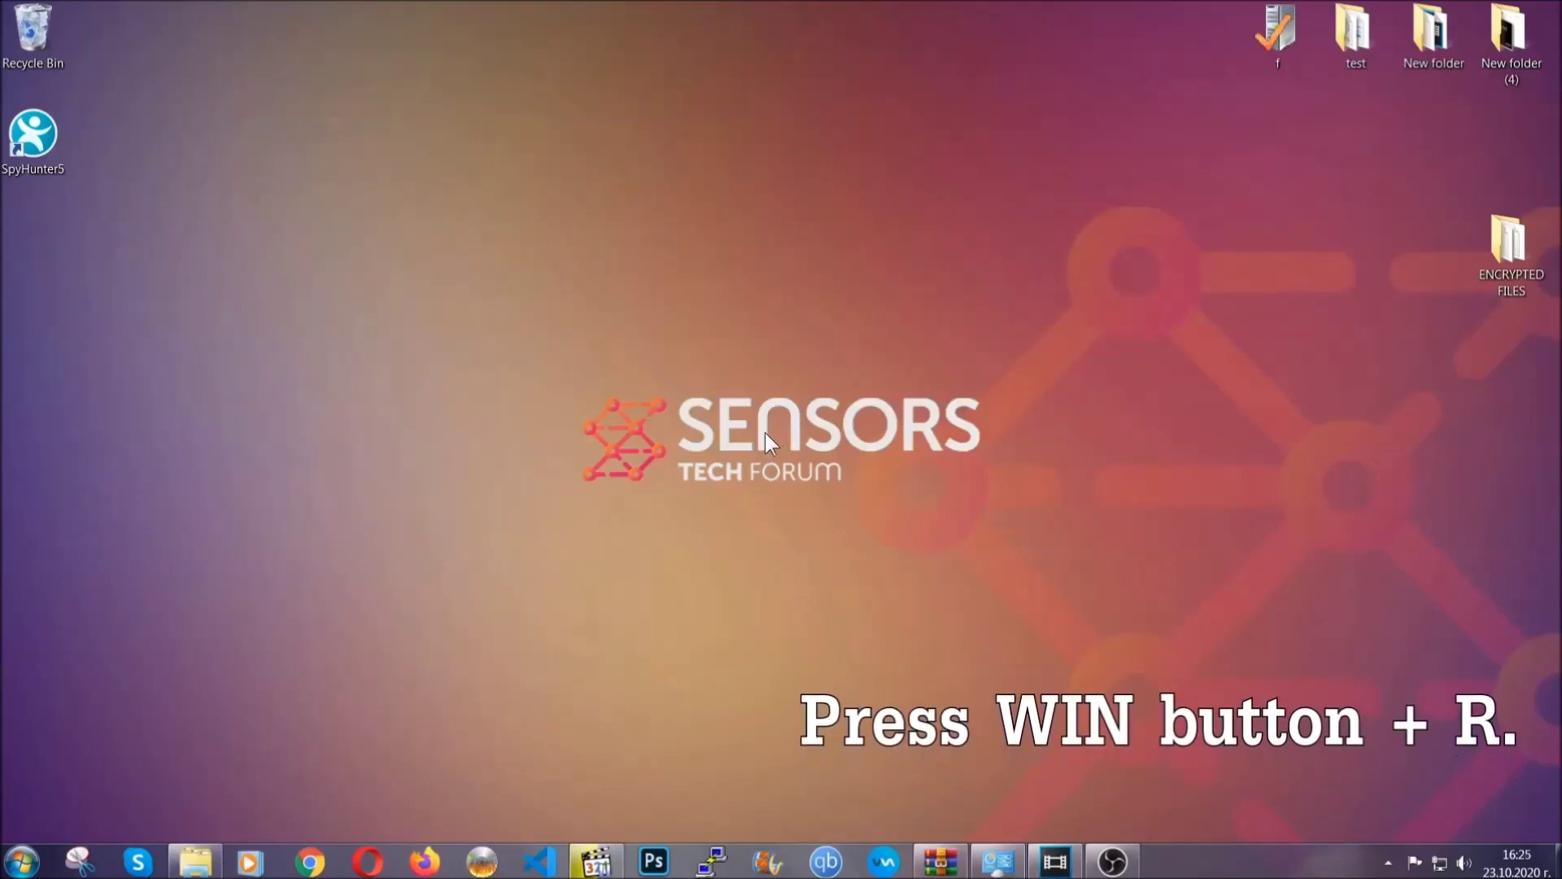
{"action": "key", "text": "super+r"}
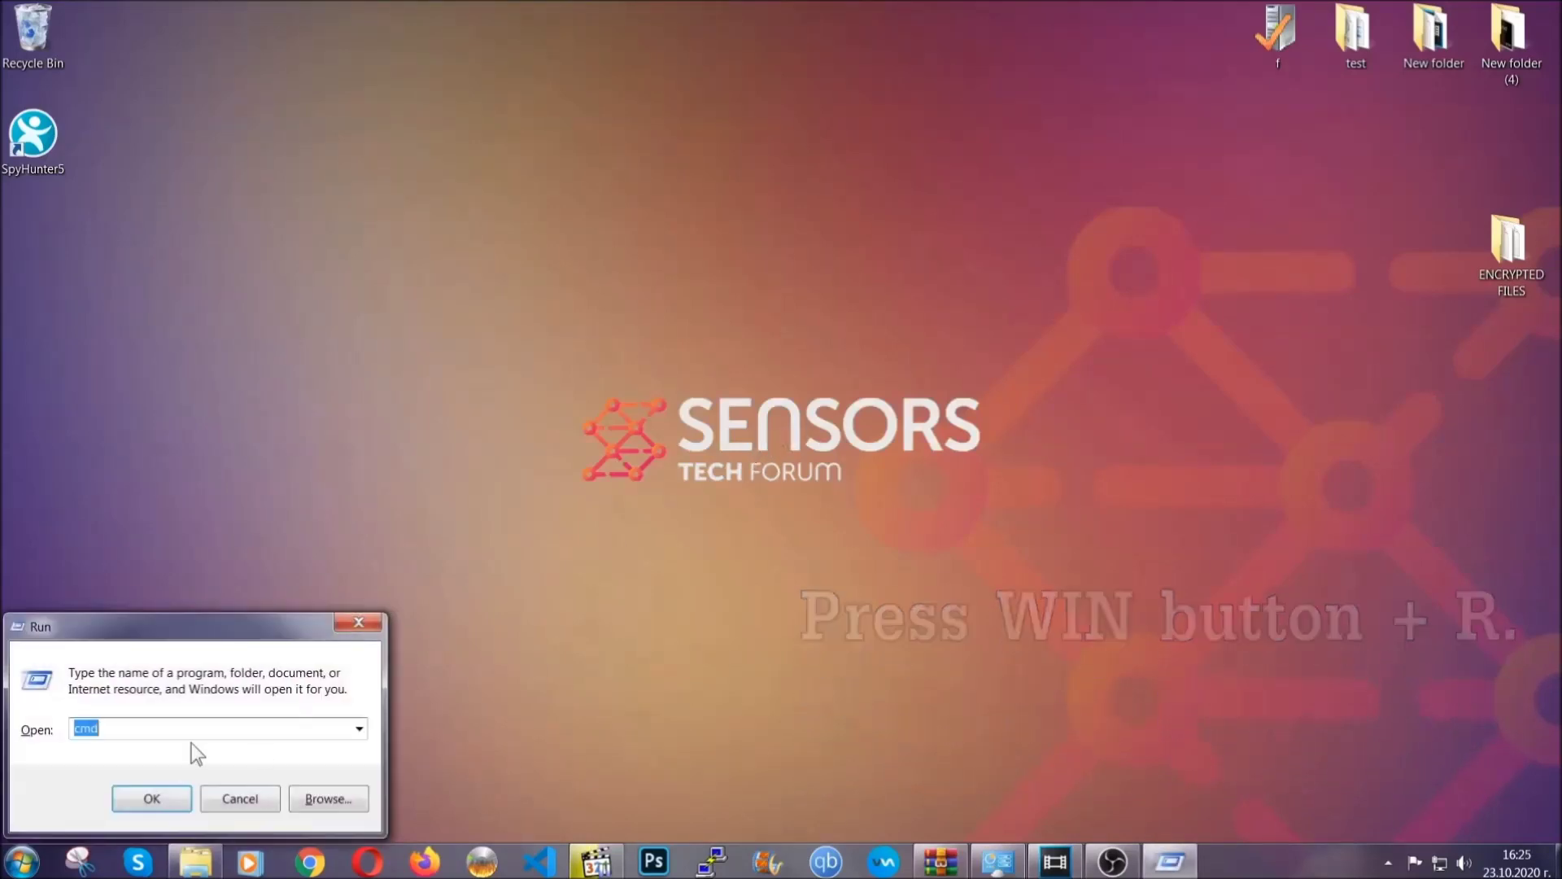
- Launch Registry Editor by running REGEDIT from the Run box
{"action": "left_click", "coordinate": [147, 739]}
{"action": "key", "text": "ctrl+a"}
{"action": "type", "text": "REGEDIT"}
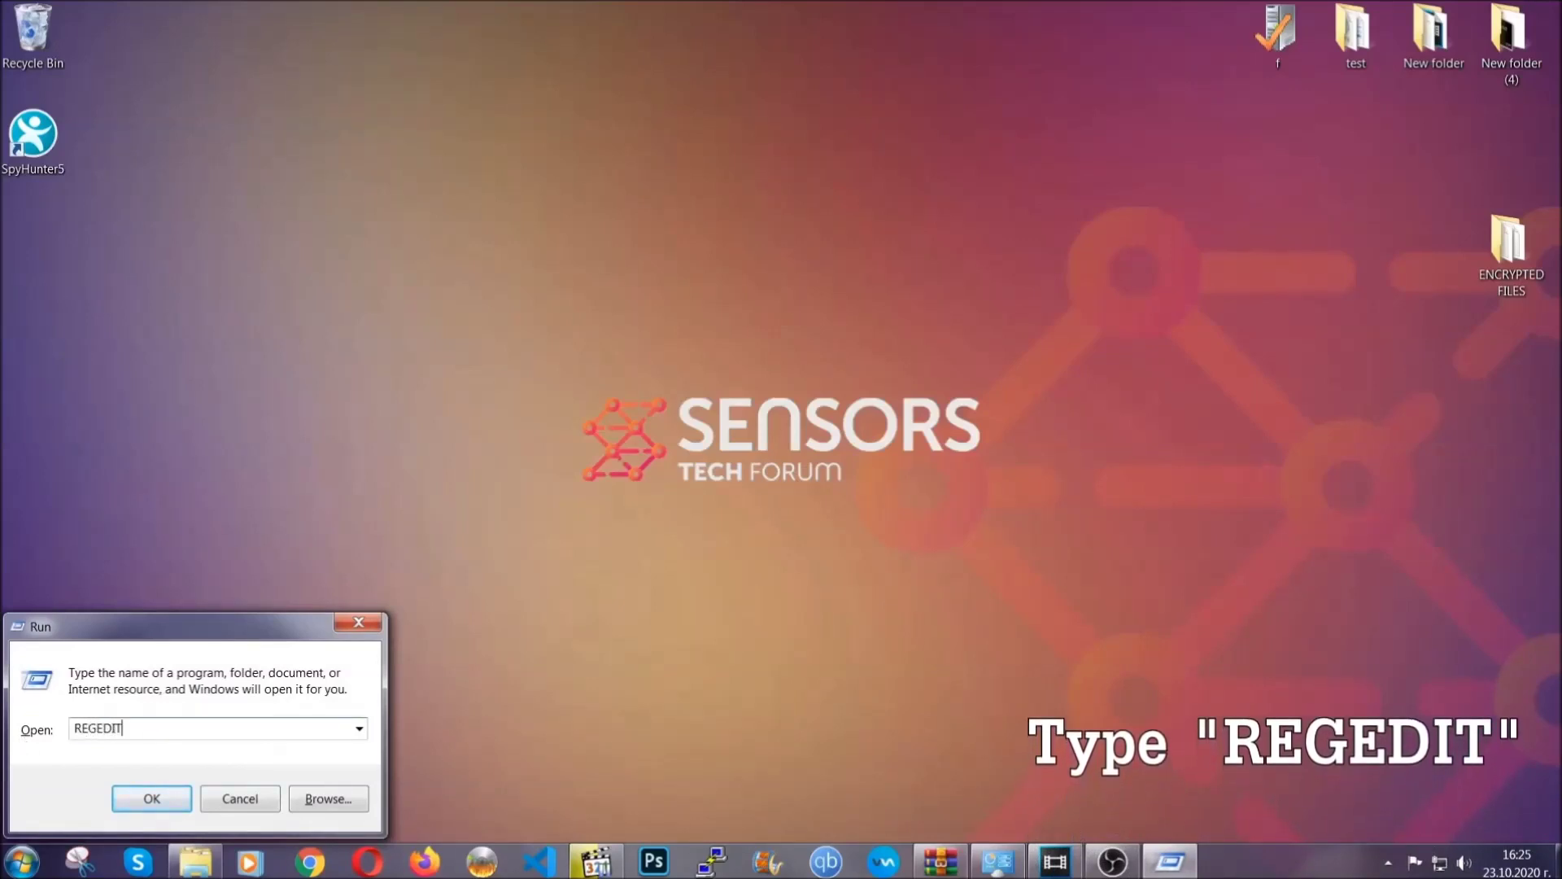
{"action": "left_click", "coordinate": [118, 799]}
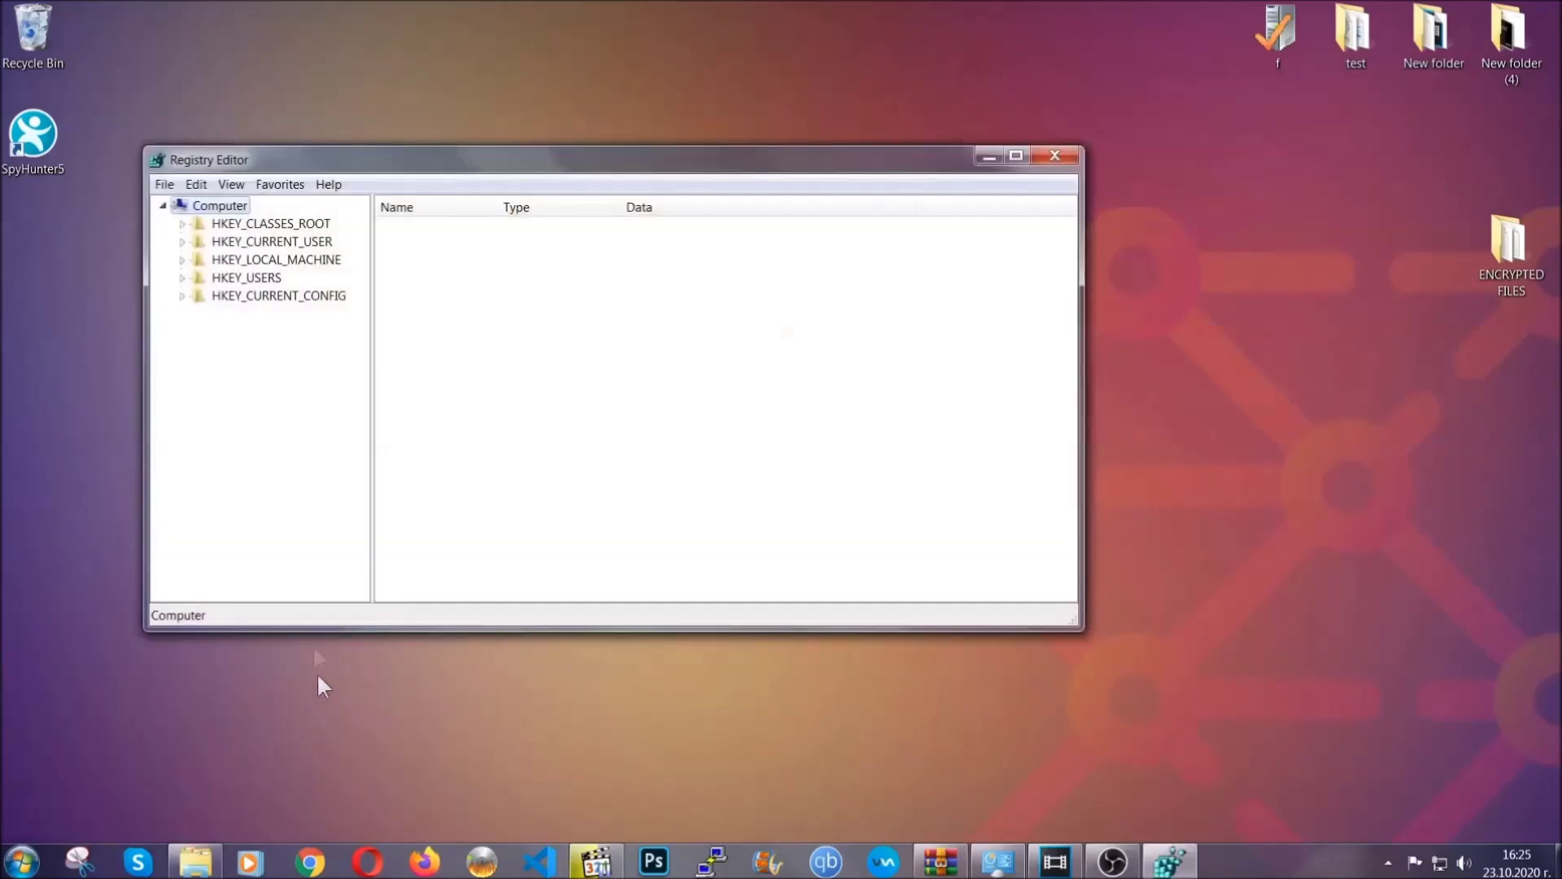
- Export the full registry to the Desktop as a file named BACKUP
{"action": "left_click", "coordinate": [165, 185]}
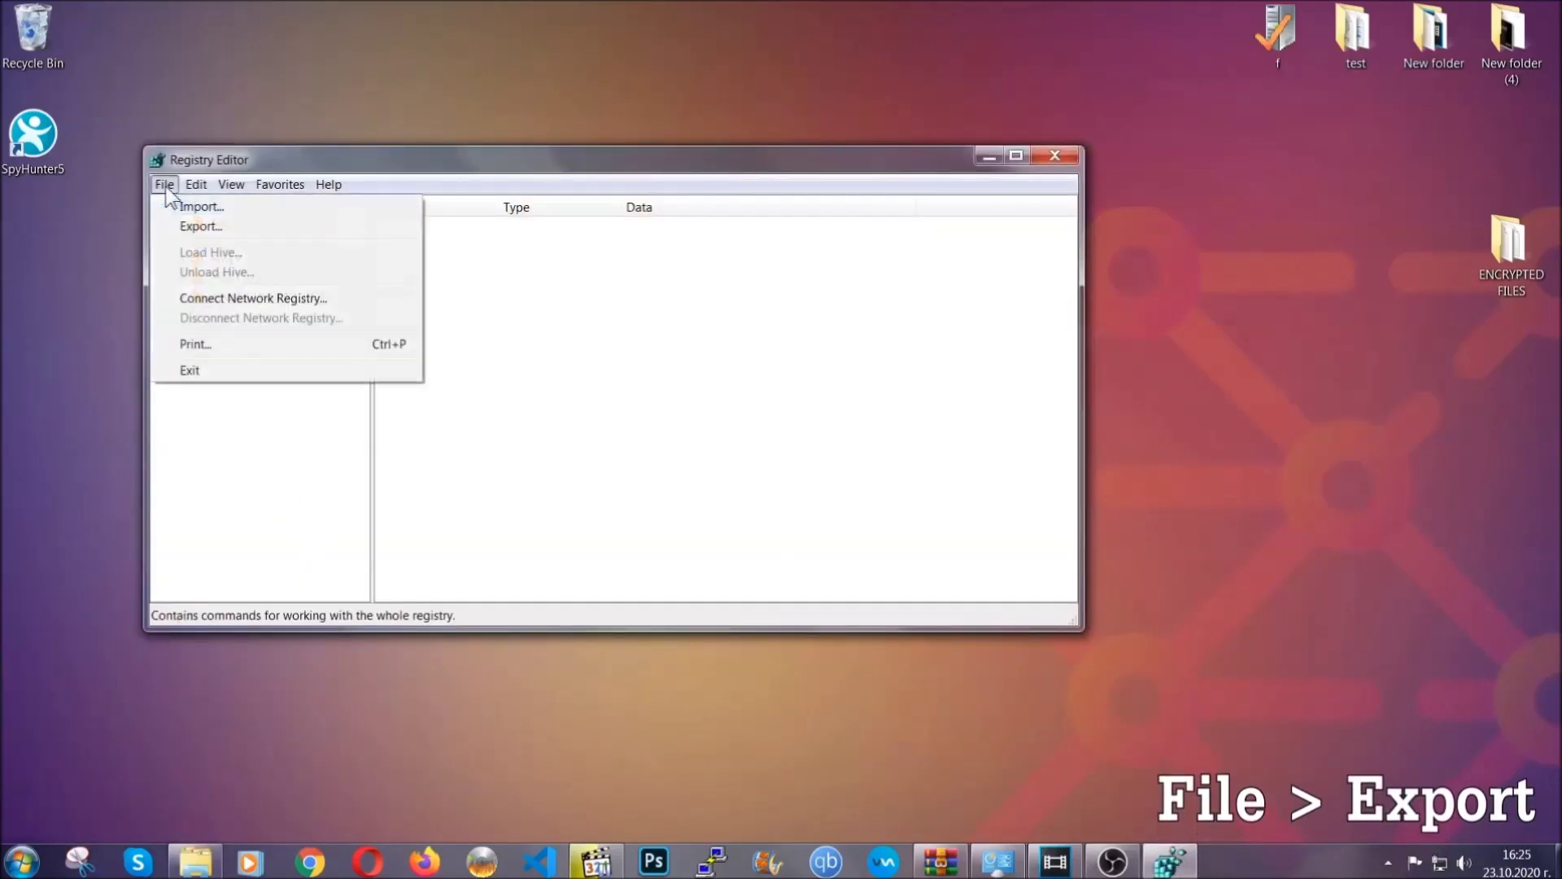
{"action": "left_click", "coordinate": [203, 225]}
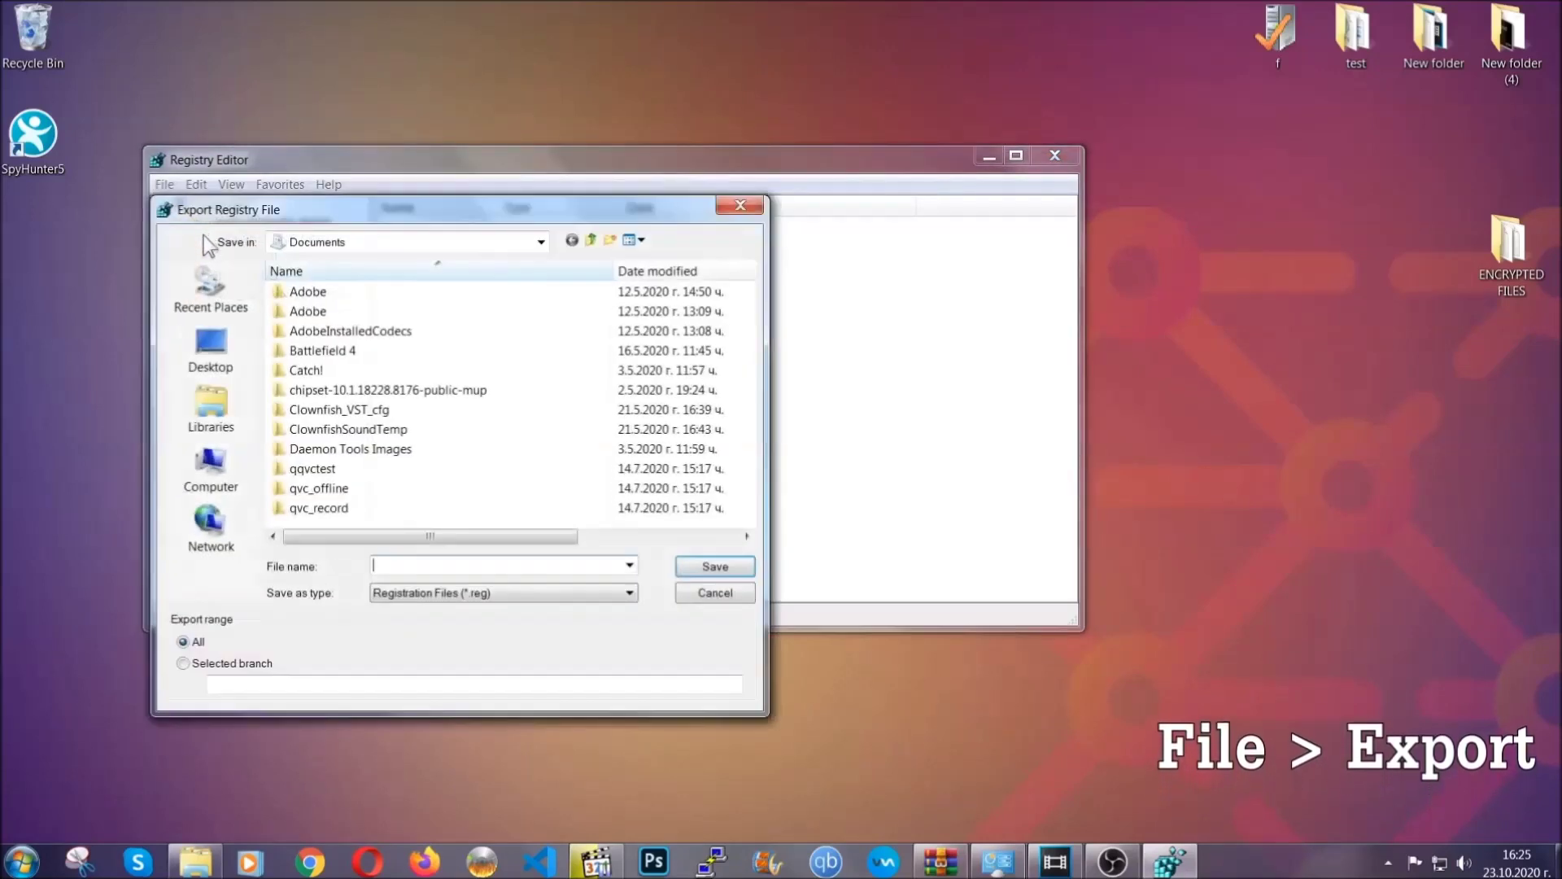
{"action": "left_click", "coordinate": [207, 348]}
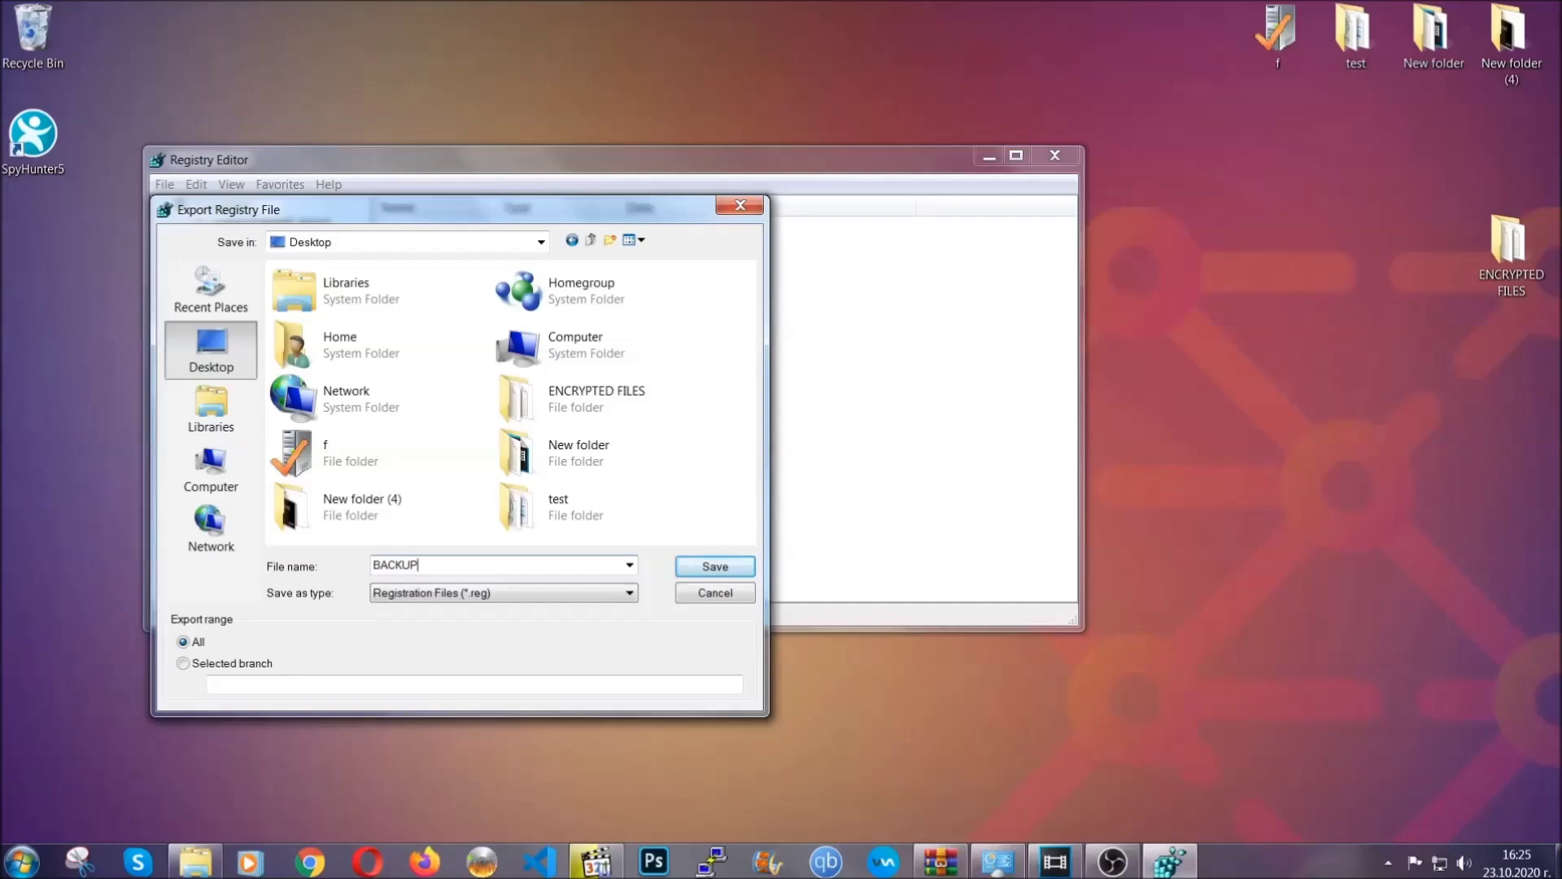
{"action": "left_click", "coordinate": [705, 569]}
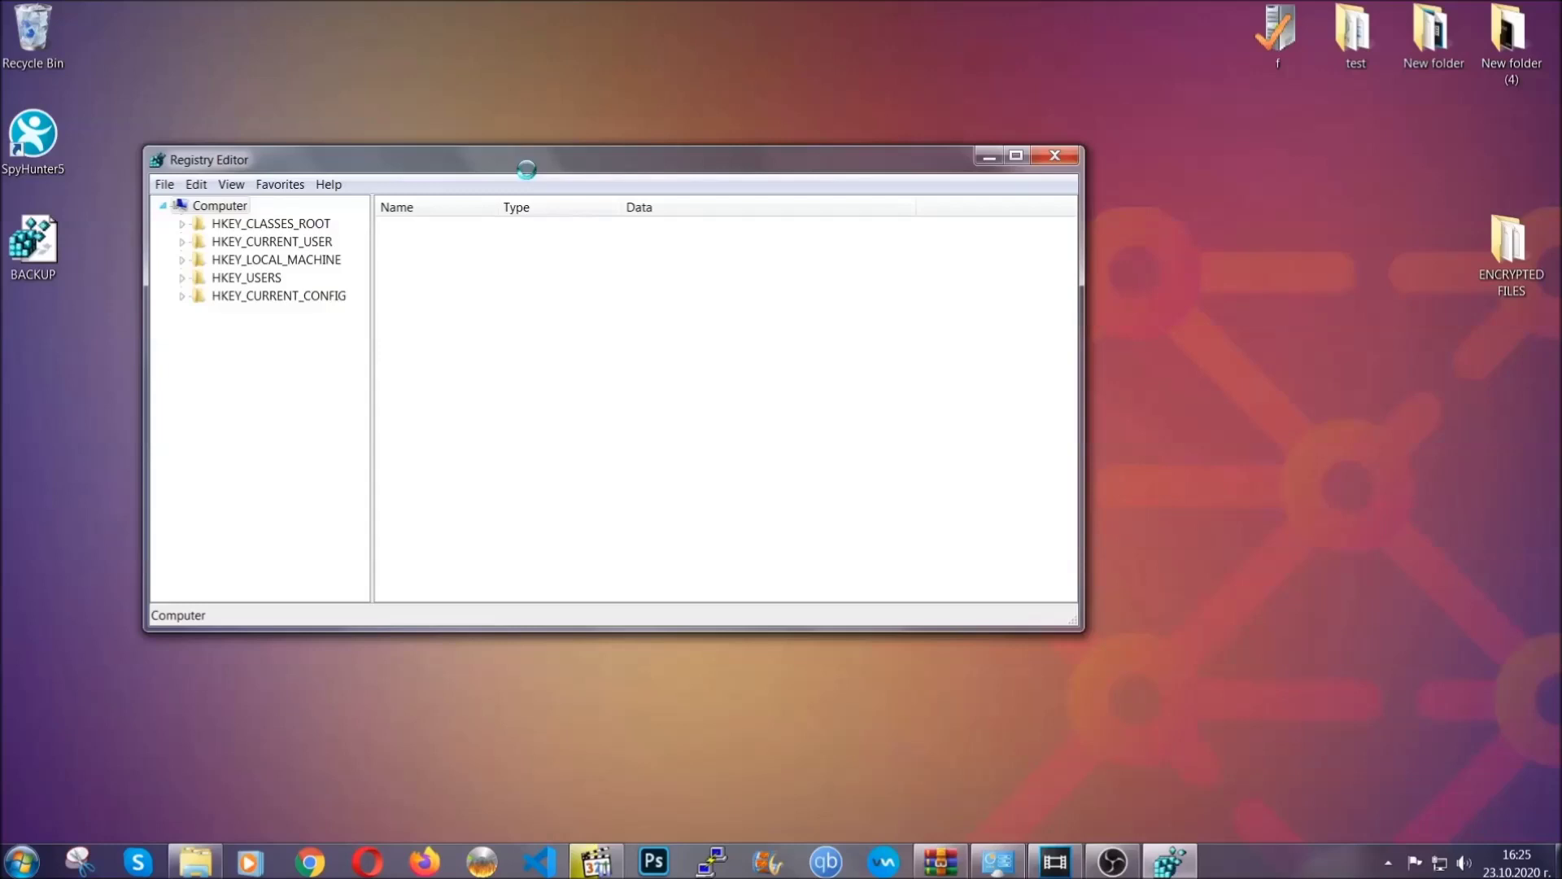
- Find RunOnce in the registry and select the neighbouring Run key listing THE VIRUS
{"action": "left_click_drag", "start_coordinate": [526, 169], "coordinate": [680, 220]}
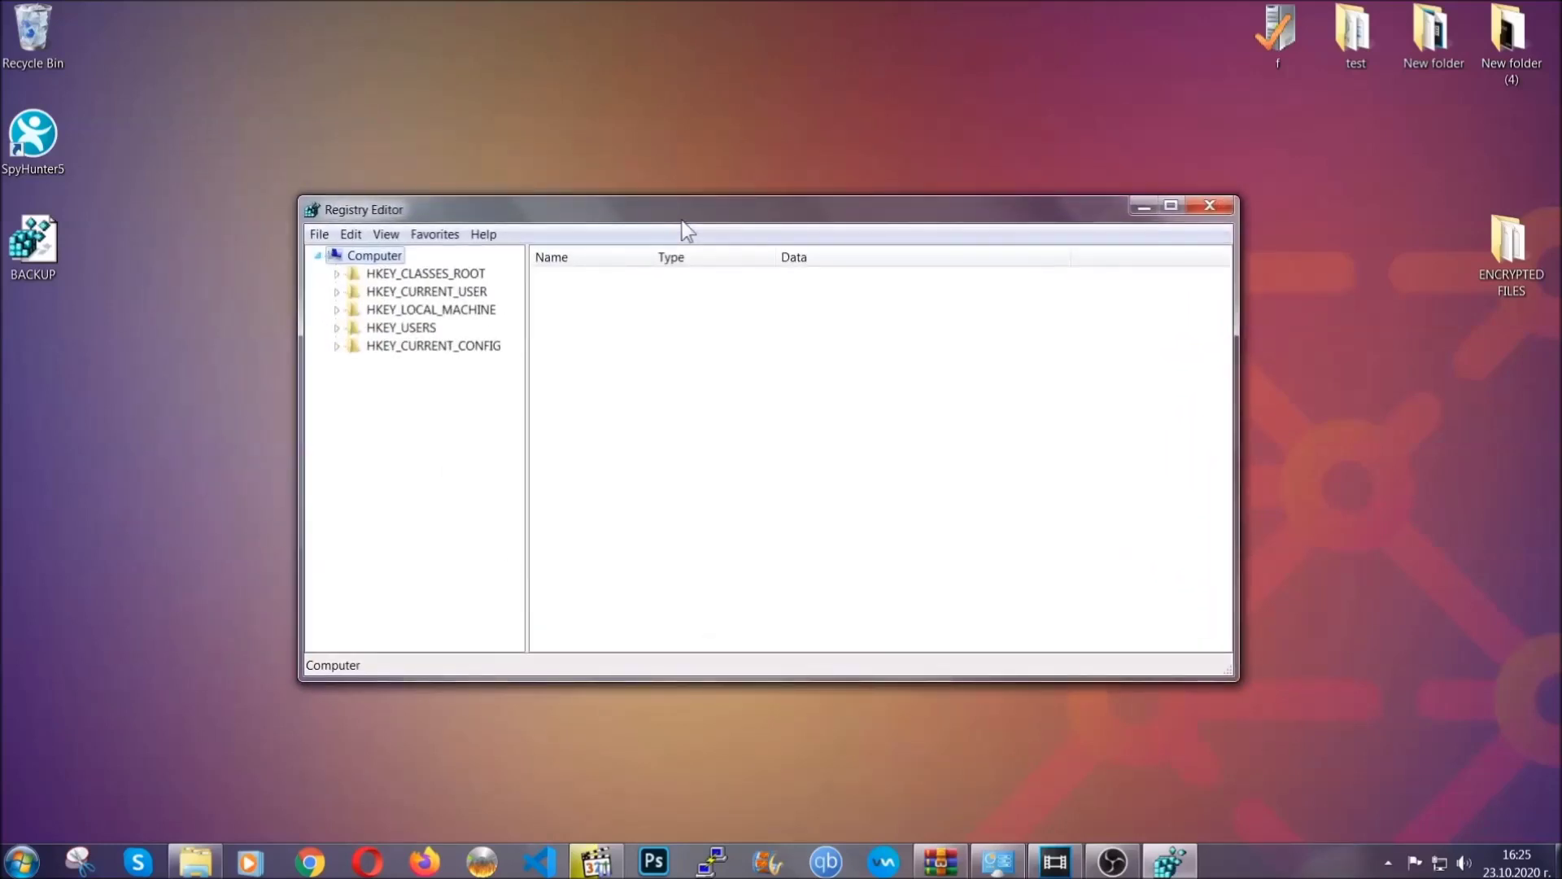
{"action": "left_click", "coordinate": [319, 236]}
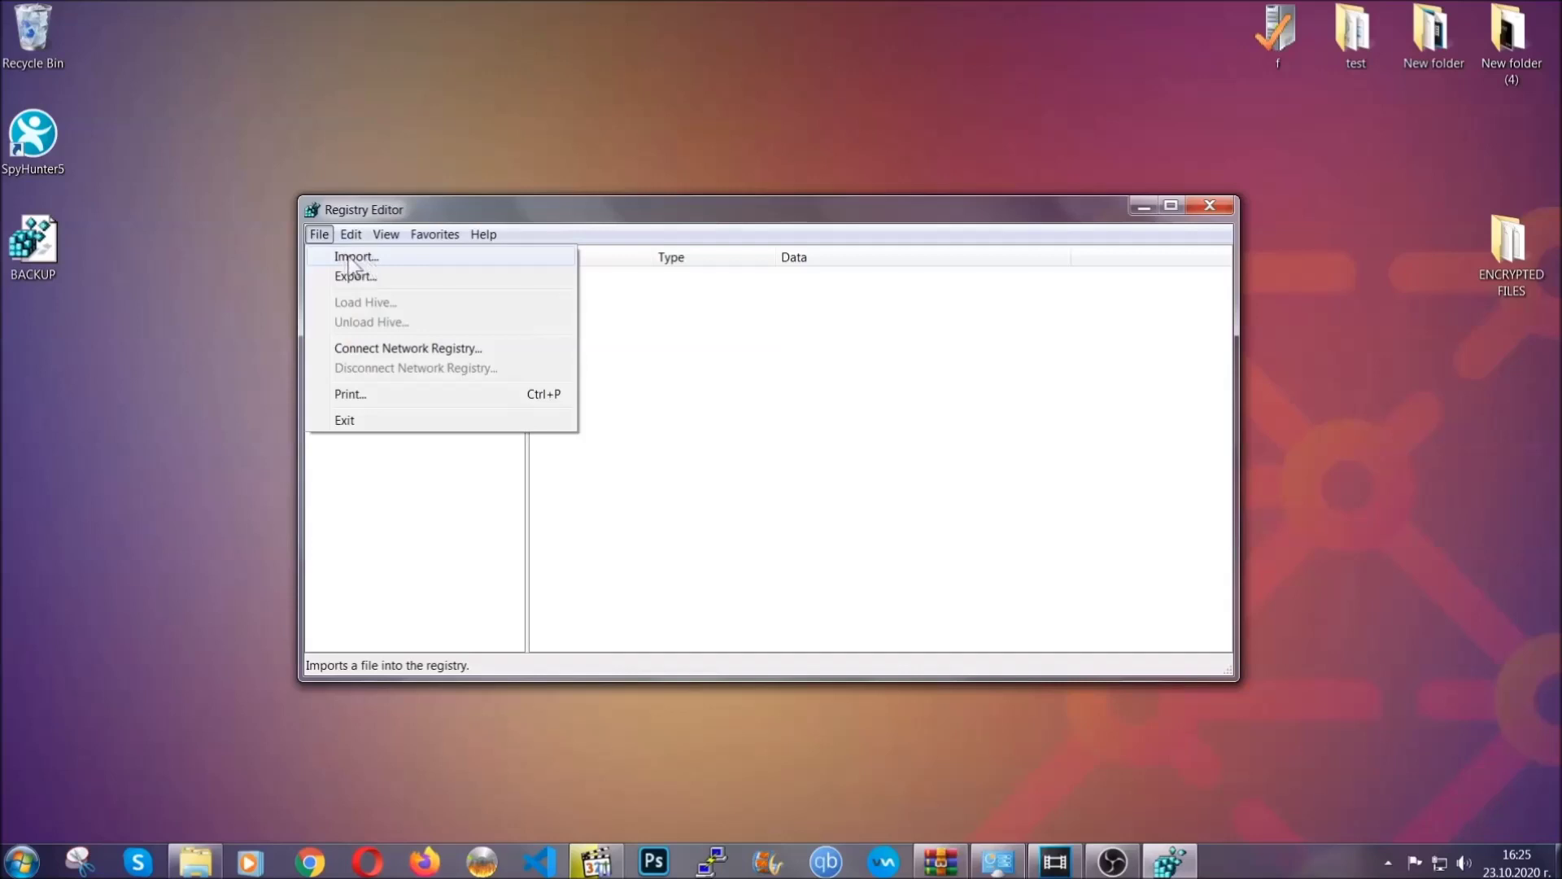
{"action": "left_click", "coordinate": [320, 240]}
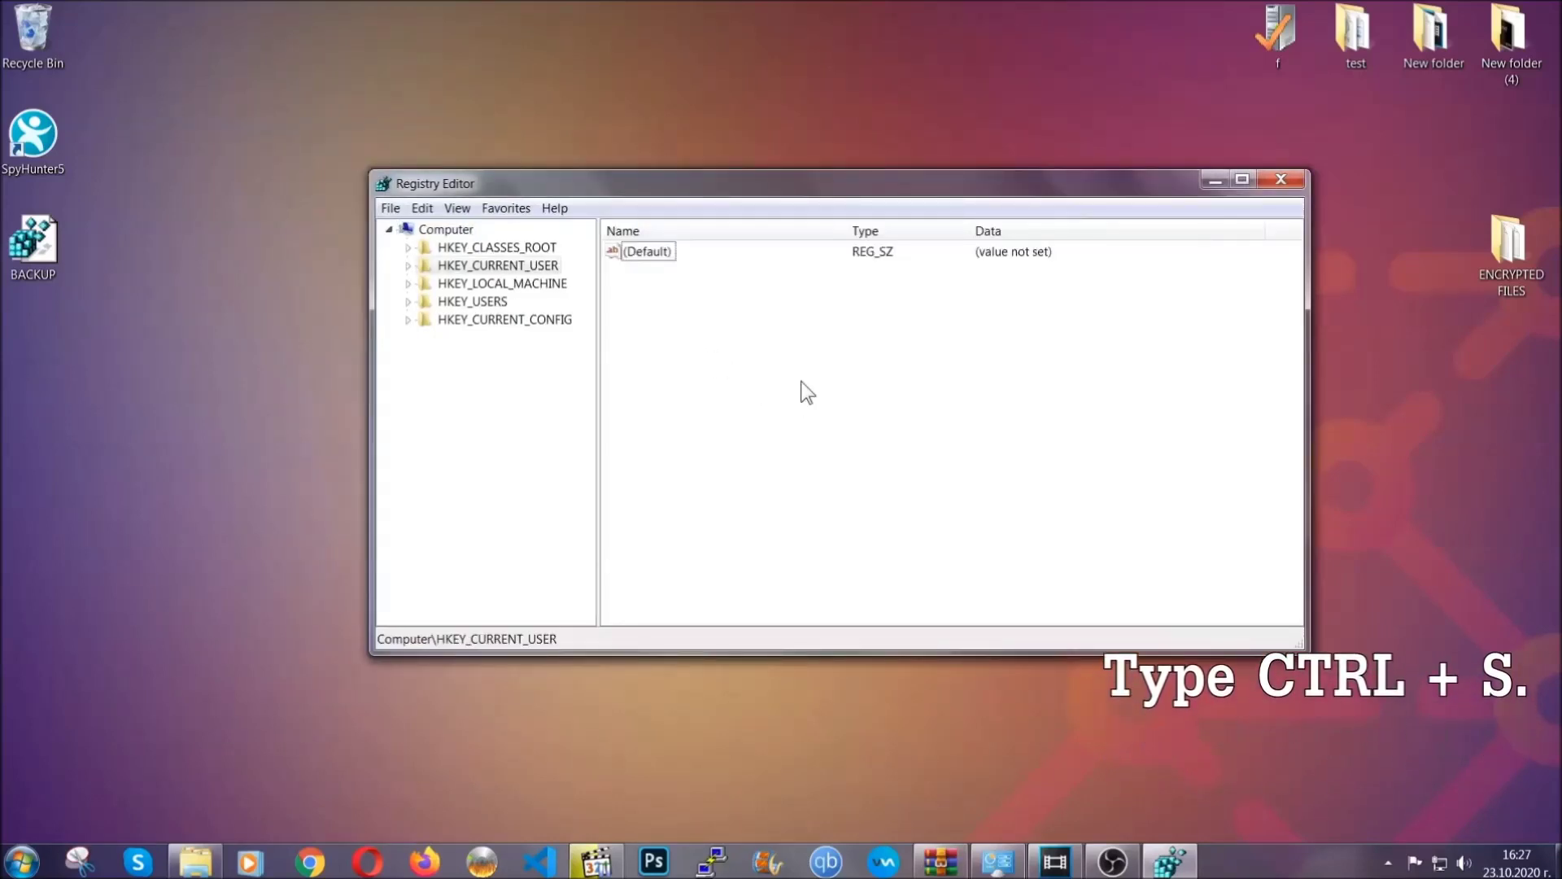
{"action": "key", "text": "ctrl+f"}
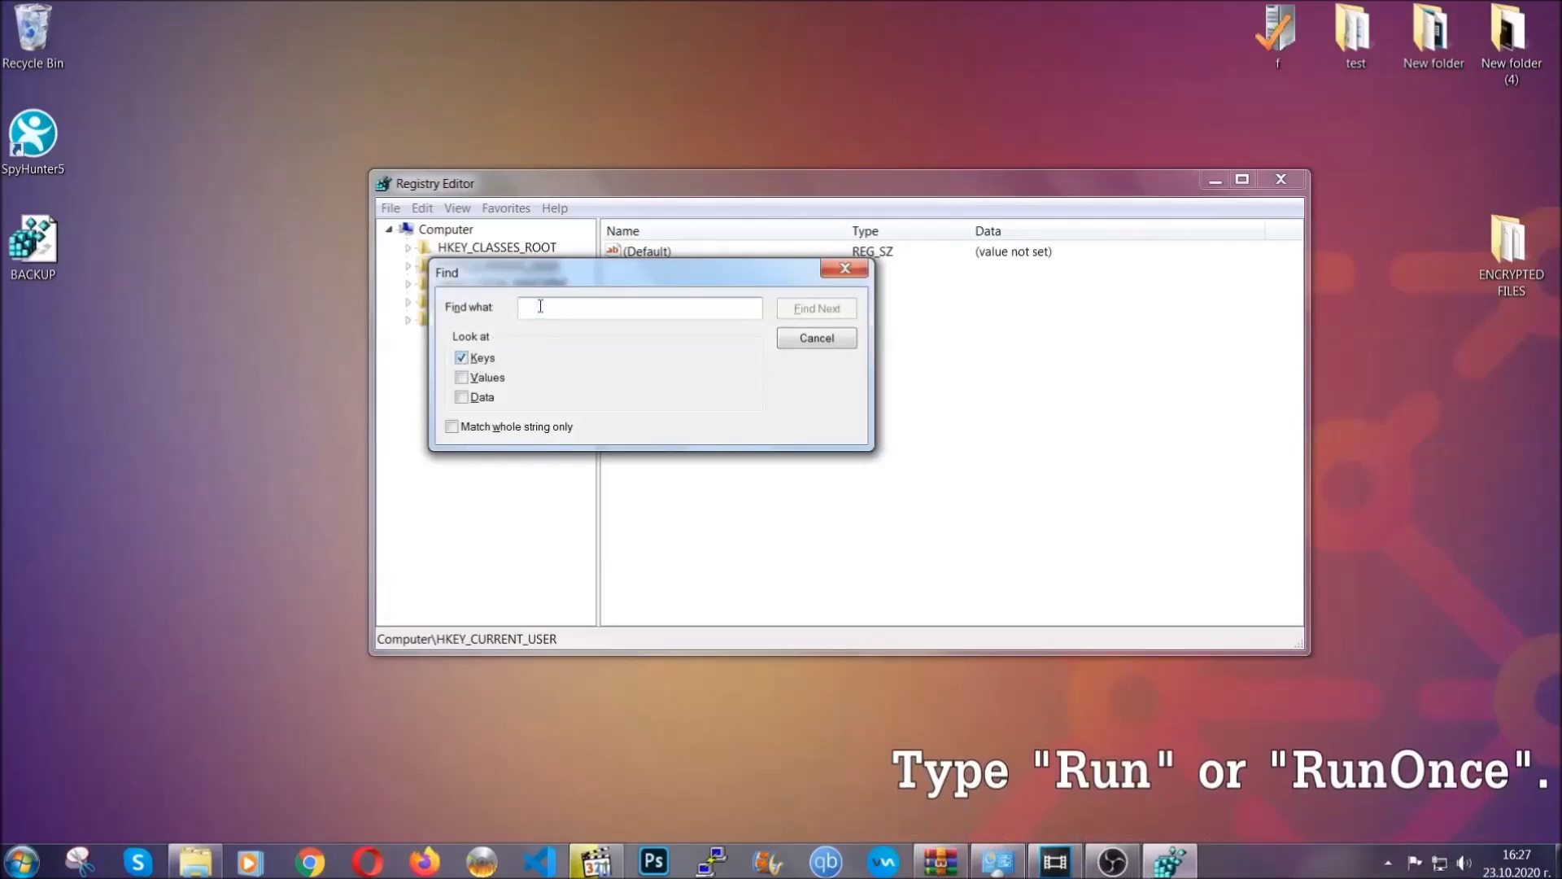
{"action": "type", "text": "RunO"}
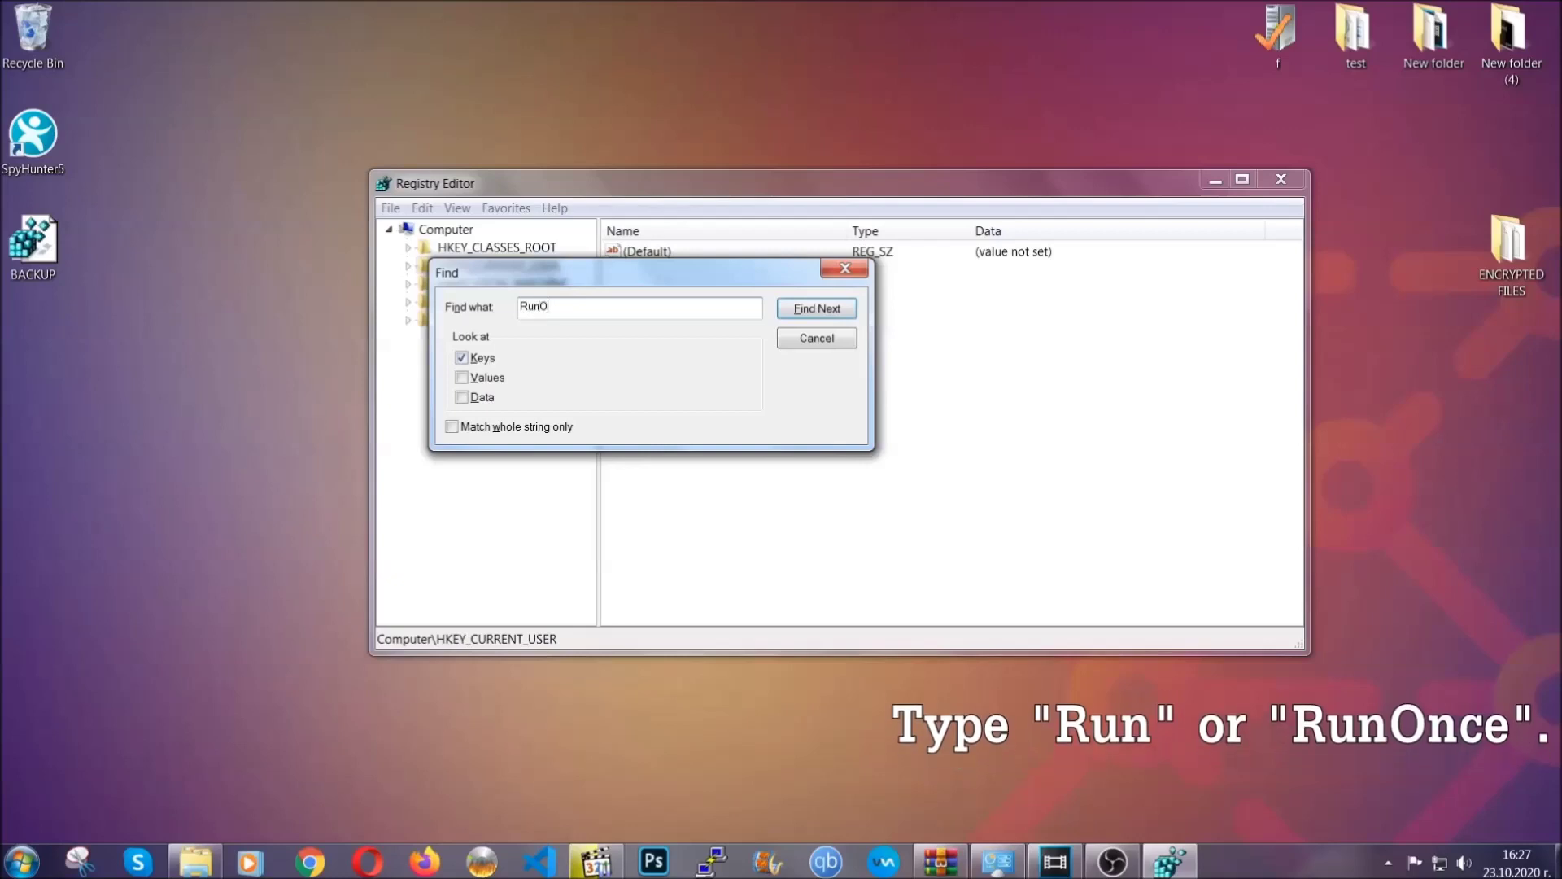
{"action": "type", "text": "nce"}
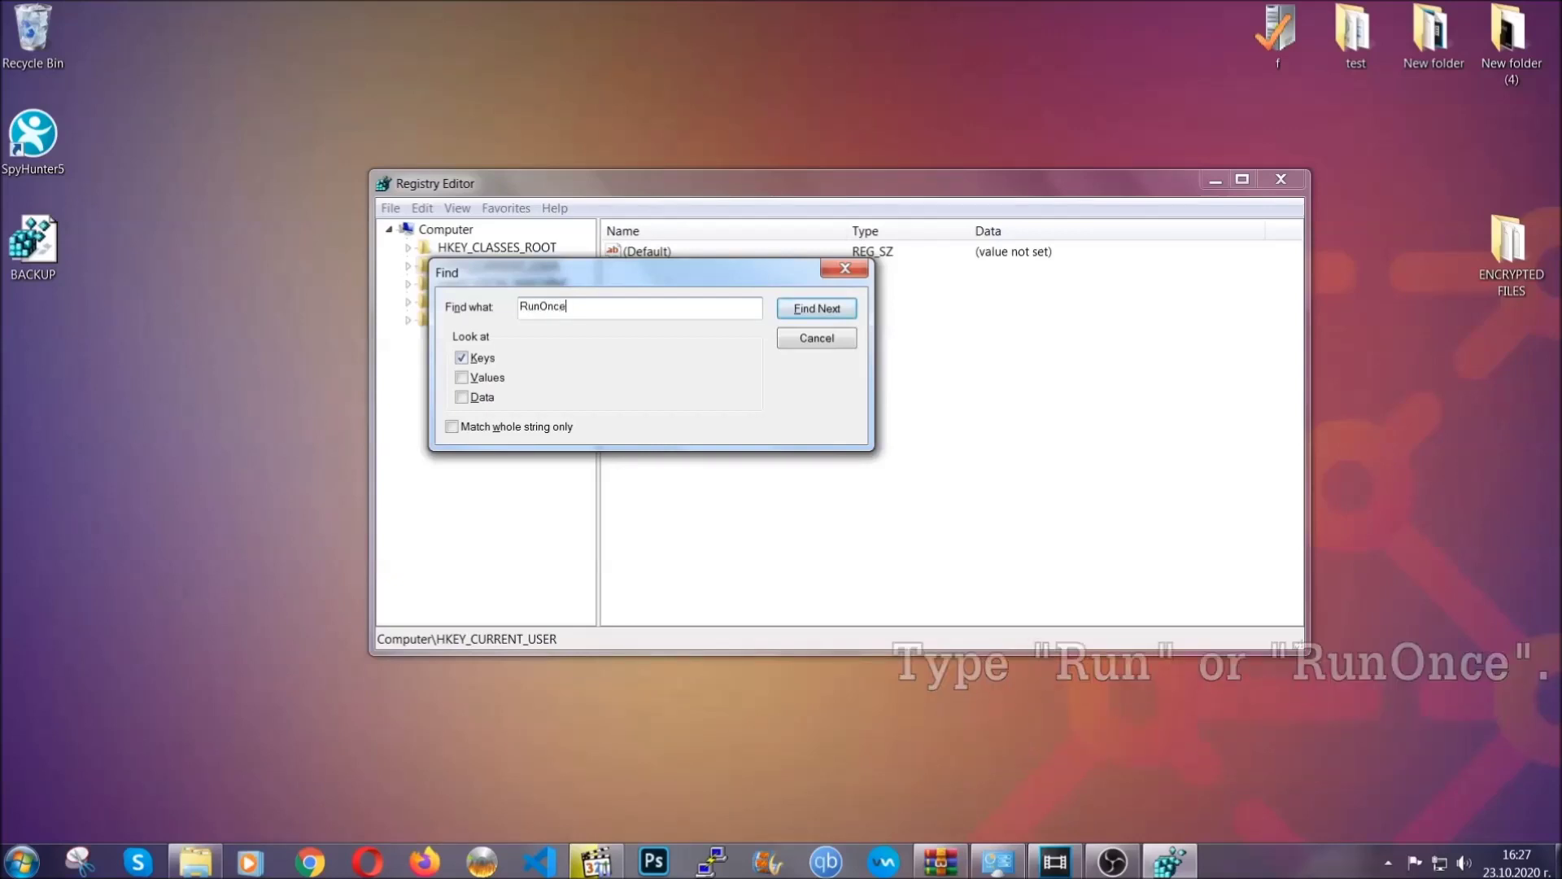
{"action": "left_click", "coordinate": [833, 309]}
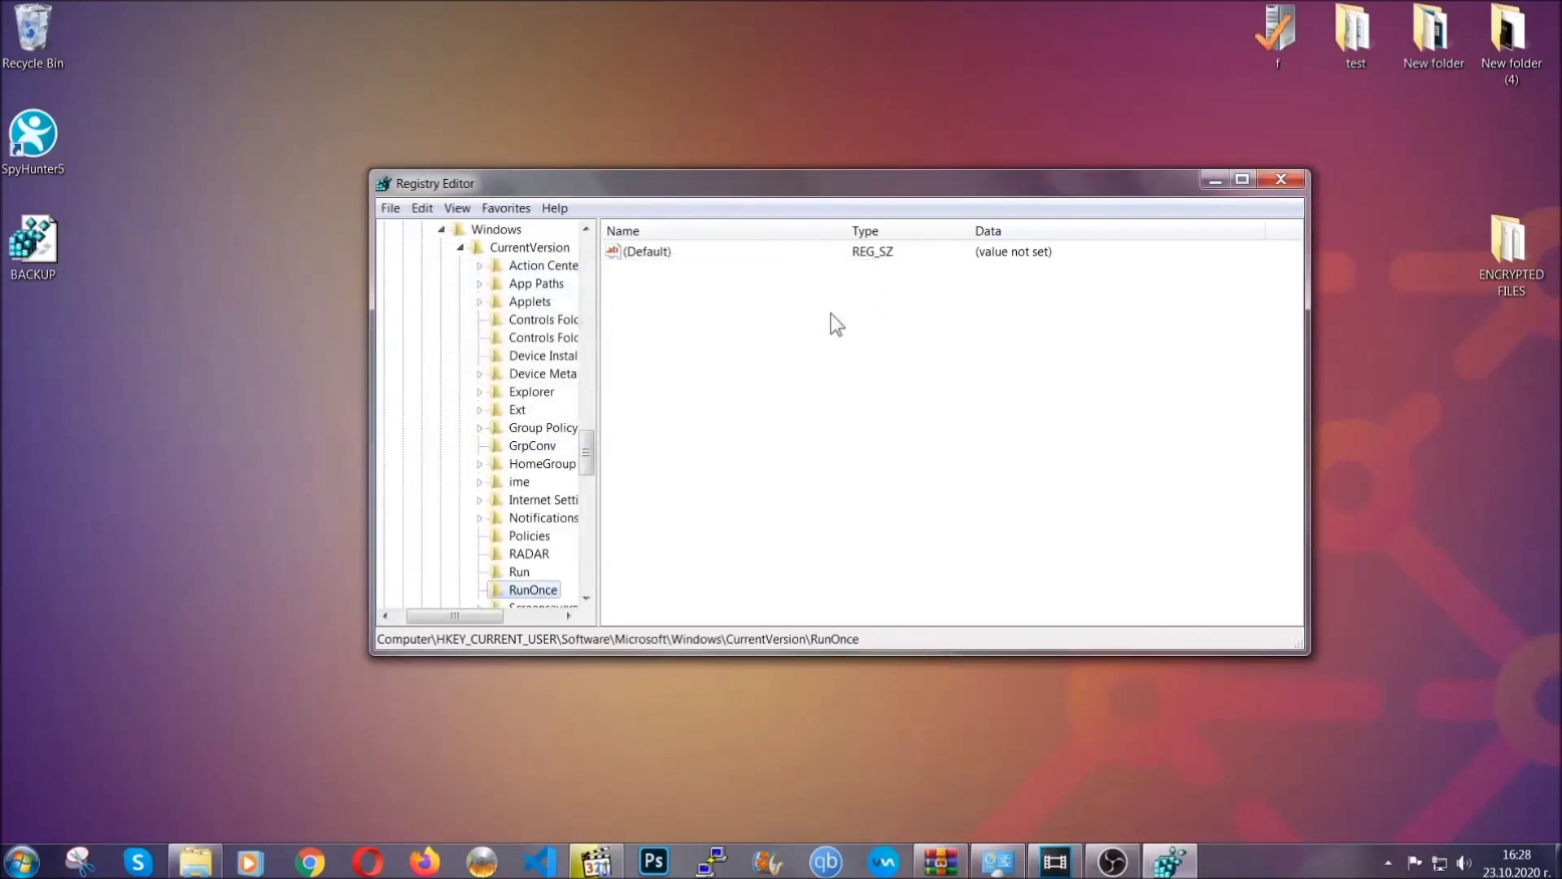
{"action": "left_click_drag", "start_coordinate": [587, 448], "coordinate": [587, 467]}
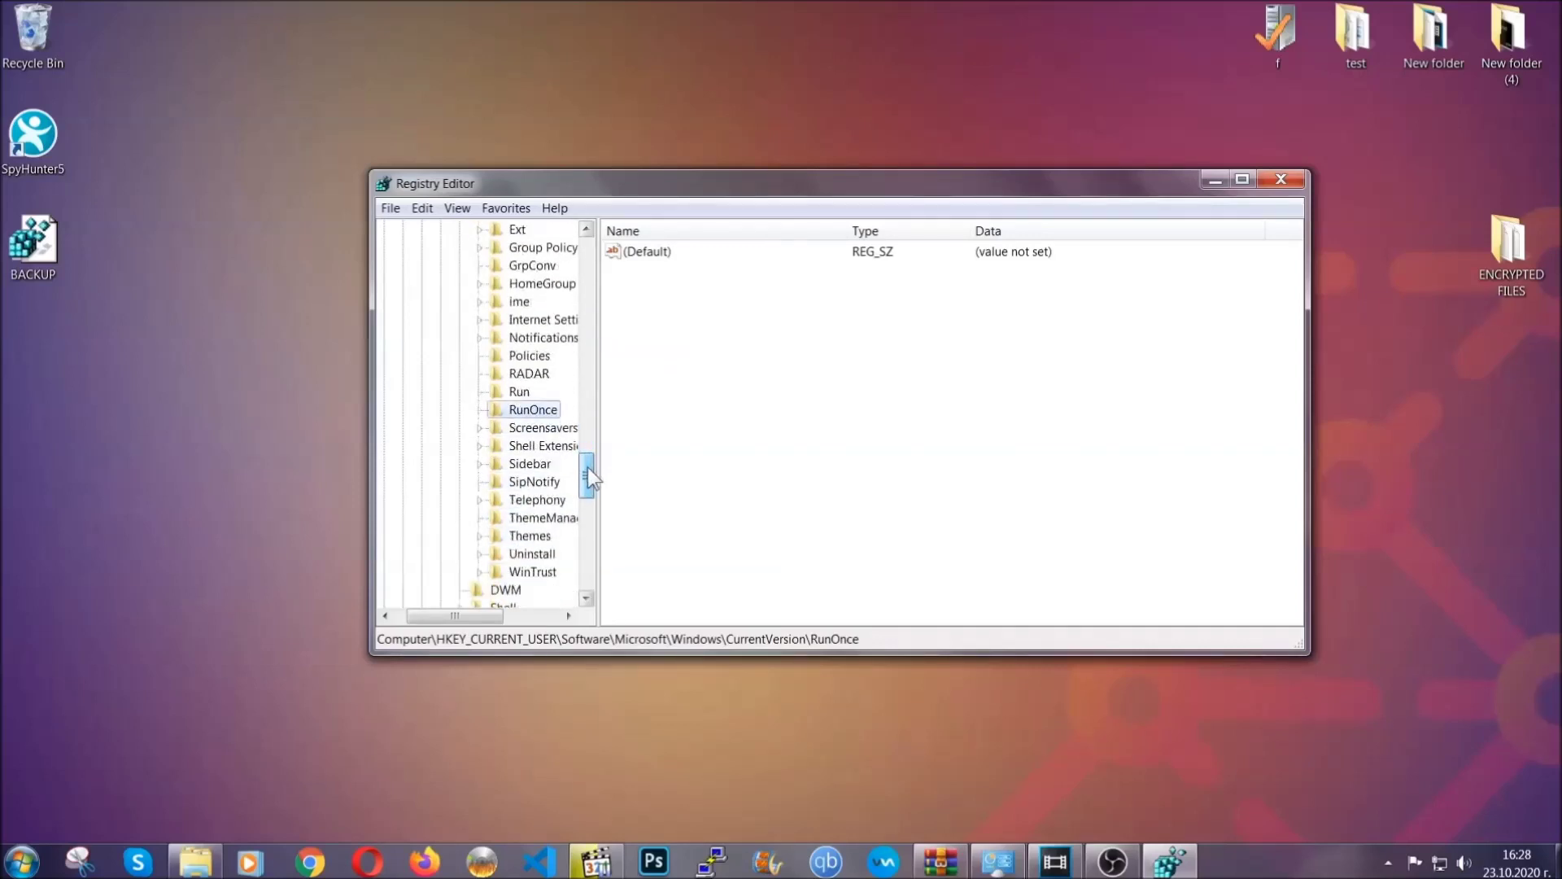
{"action": "left_click", "coordinate": [519, 392]}
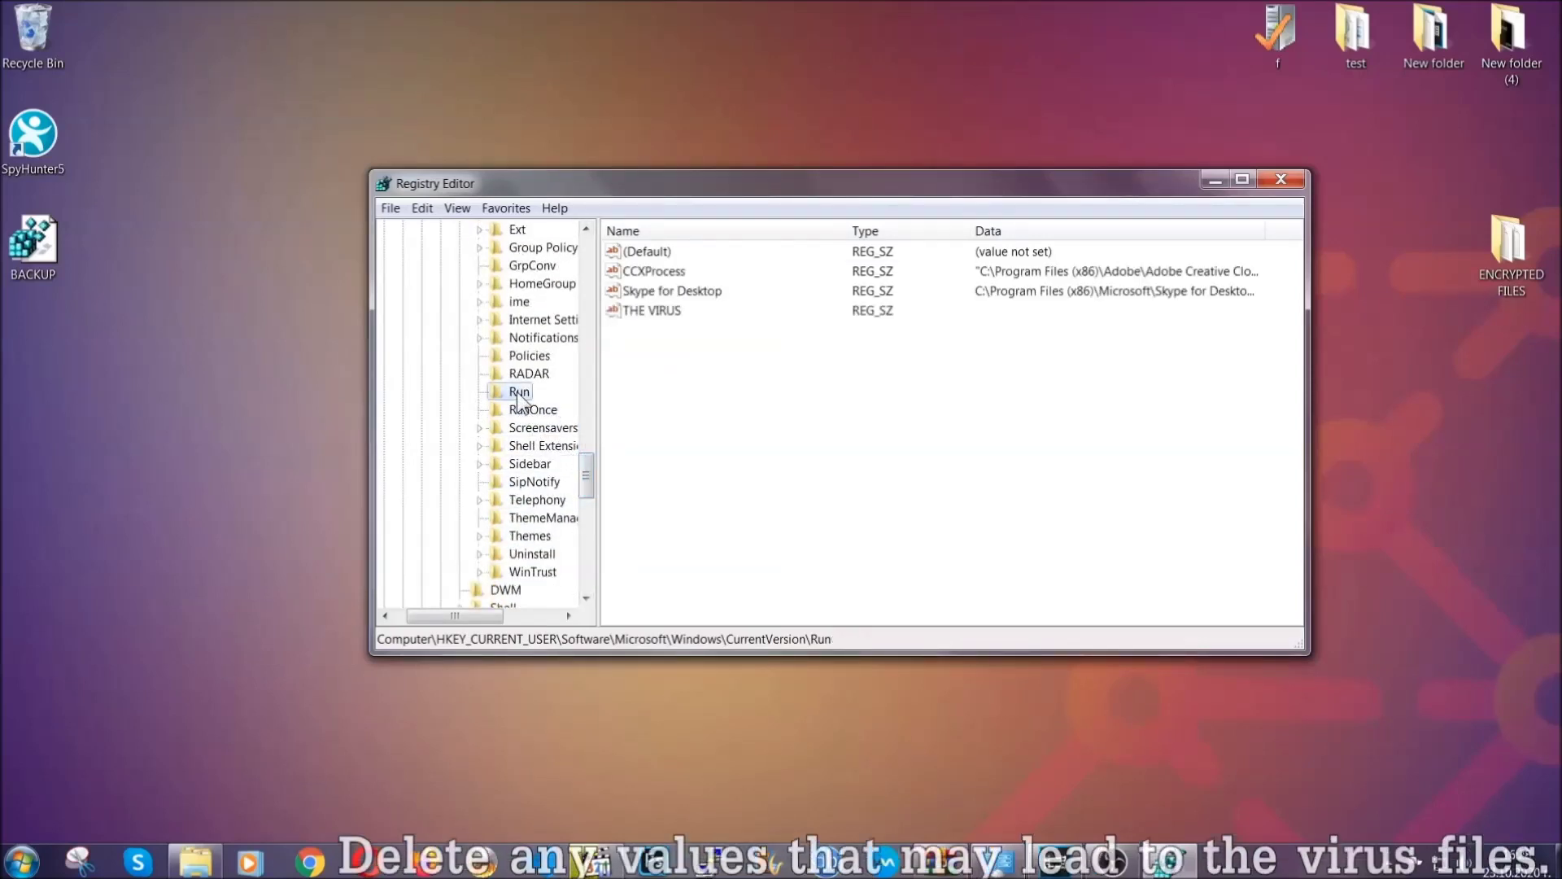
- Delete THE VIRUS value from the Run key and confirm the deletion
{"action": "left_click", "coordinate": [641, 312]}
{"action": "right_click", "coordinate": [641, 312]}
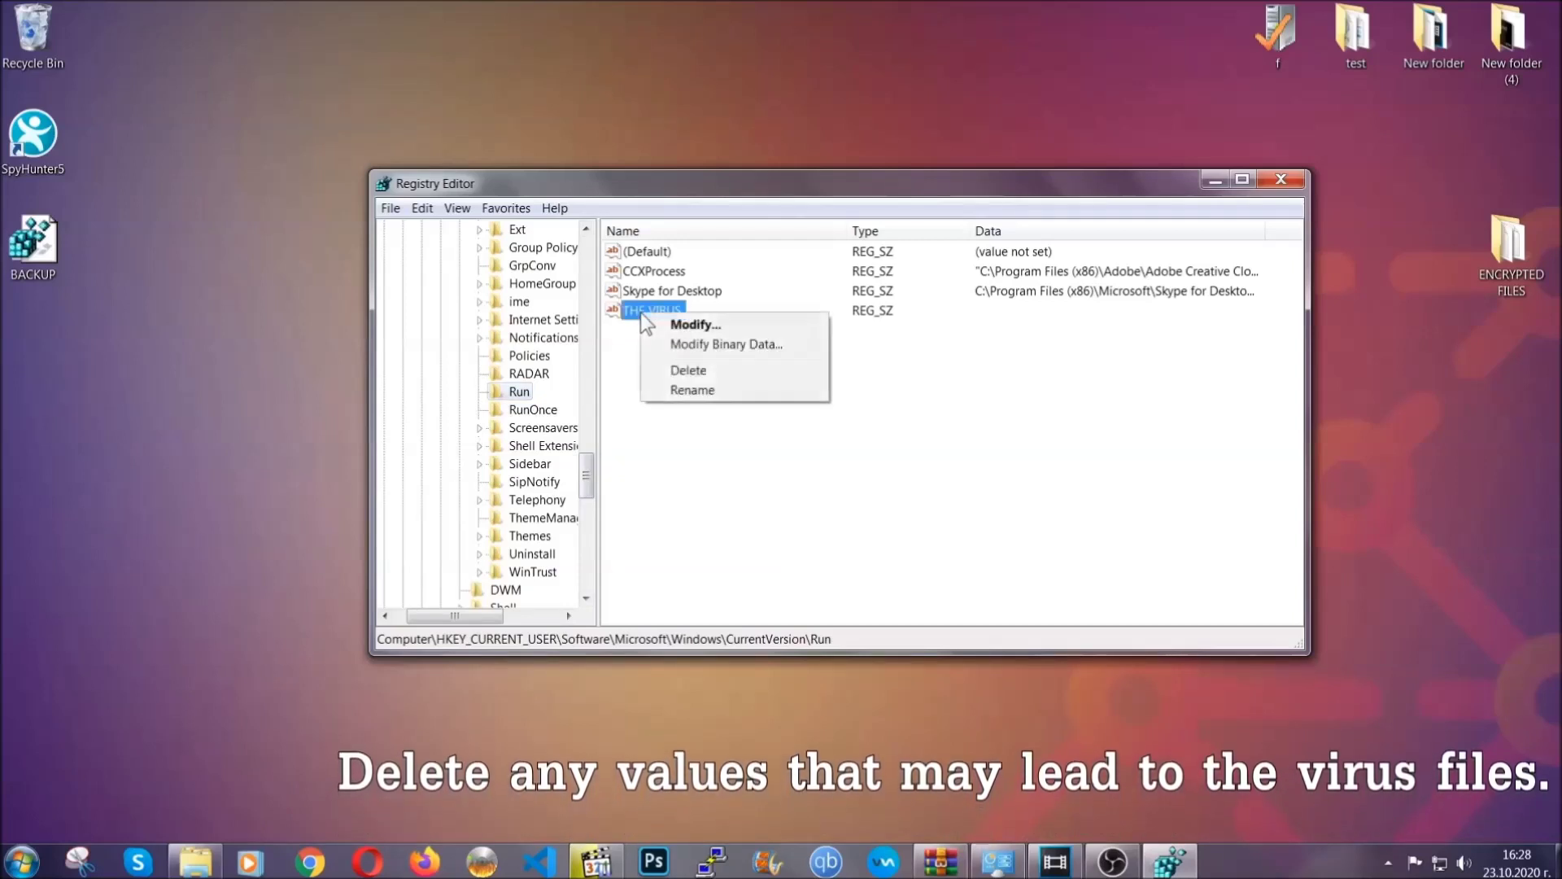
{"action": "left_click", "coordinate": [672, 372]}
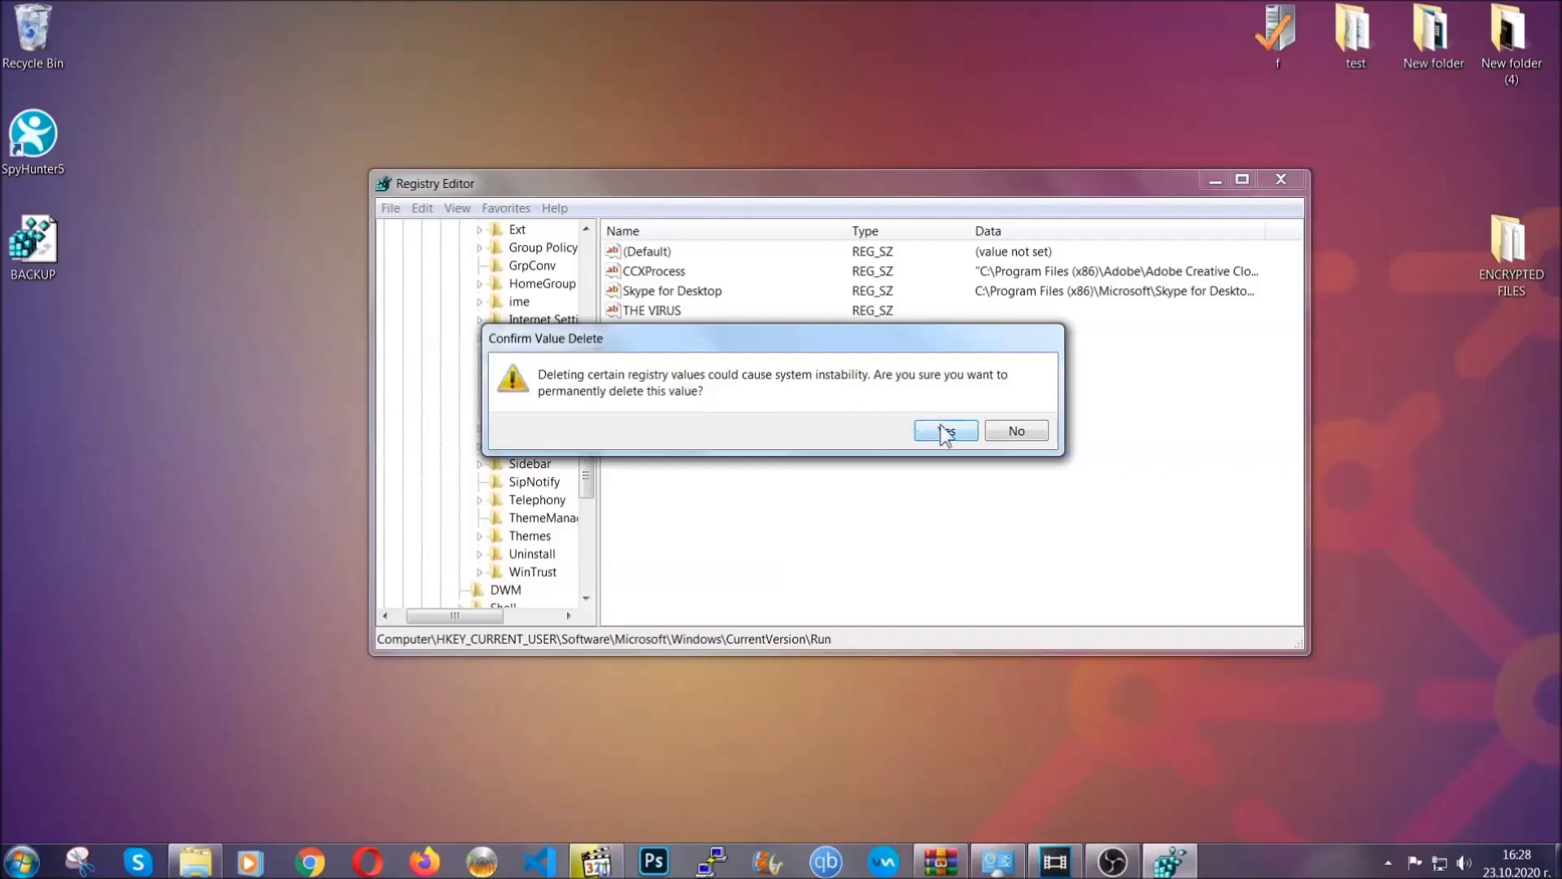
{"action": "left_click", "coordinate": [944, 432]}
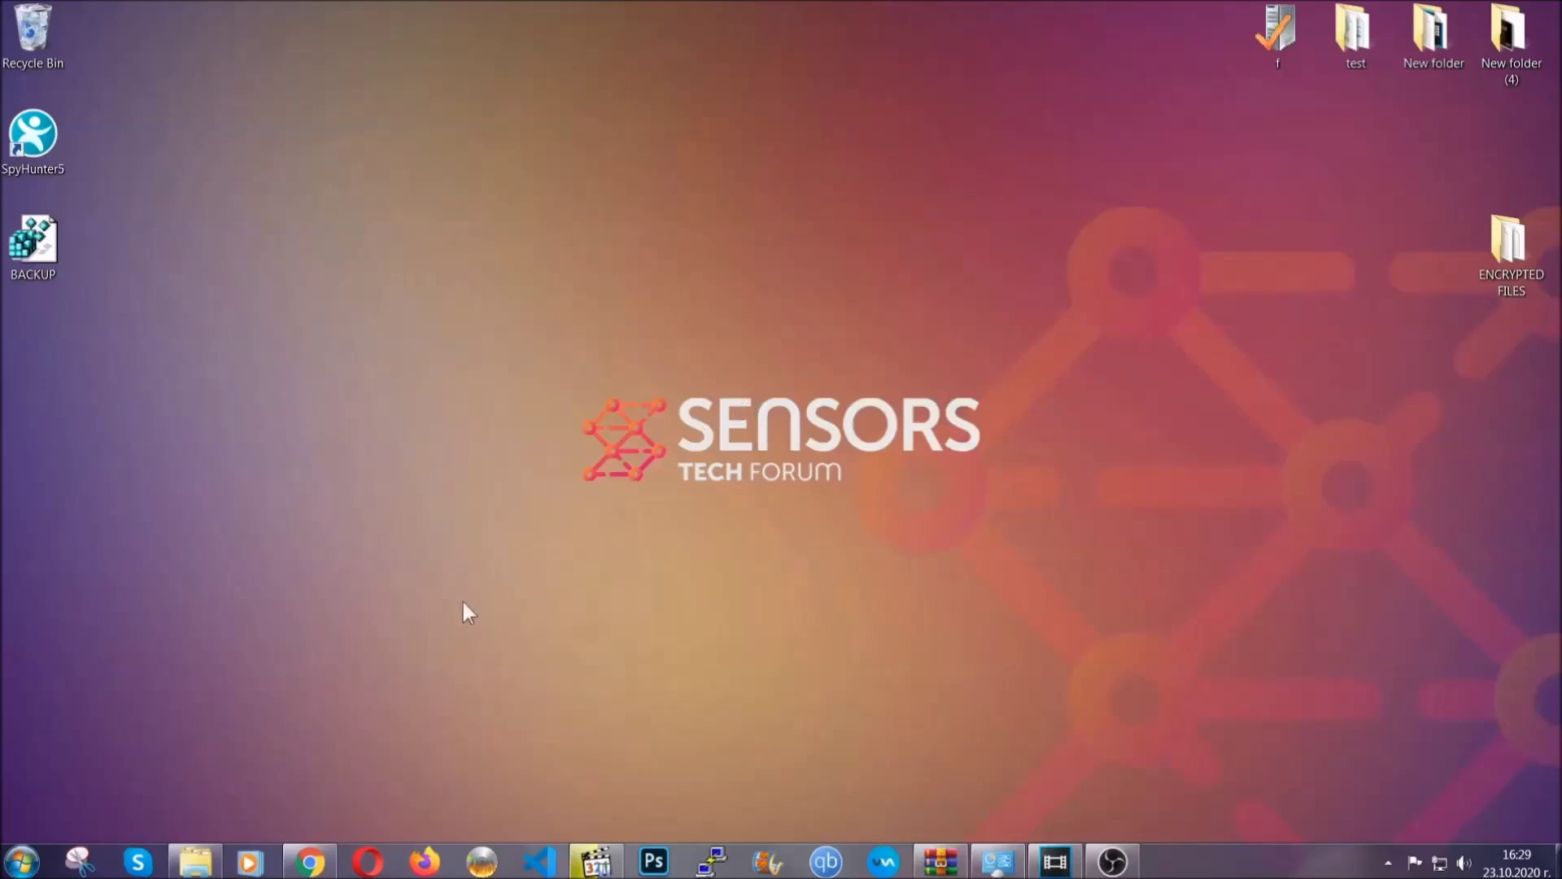
- Return to the SensorsTechForum recovery article and expand Method 2, the Windows Backup instructions
{"action": "left_click", "coordinate": [310, 862]}
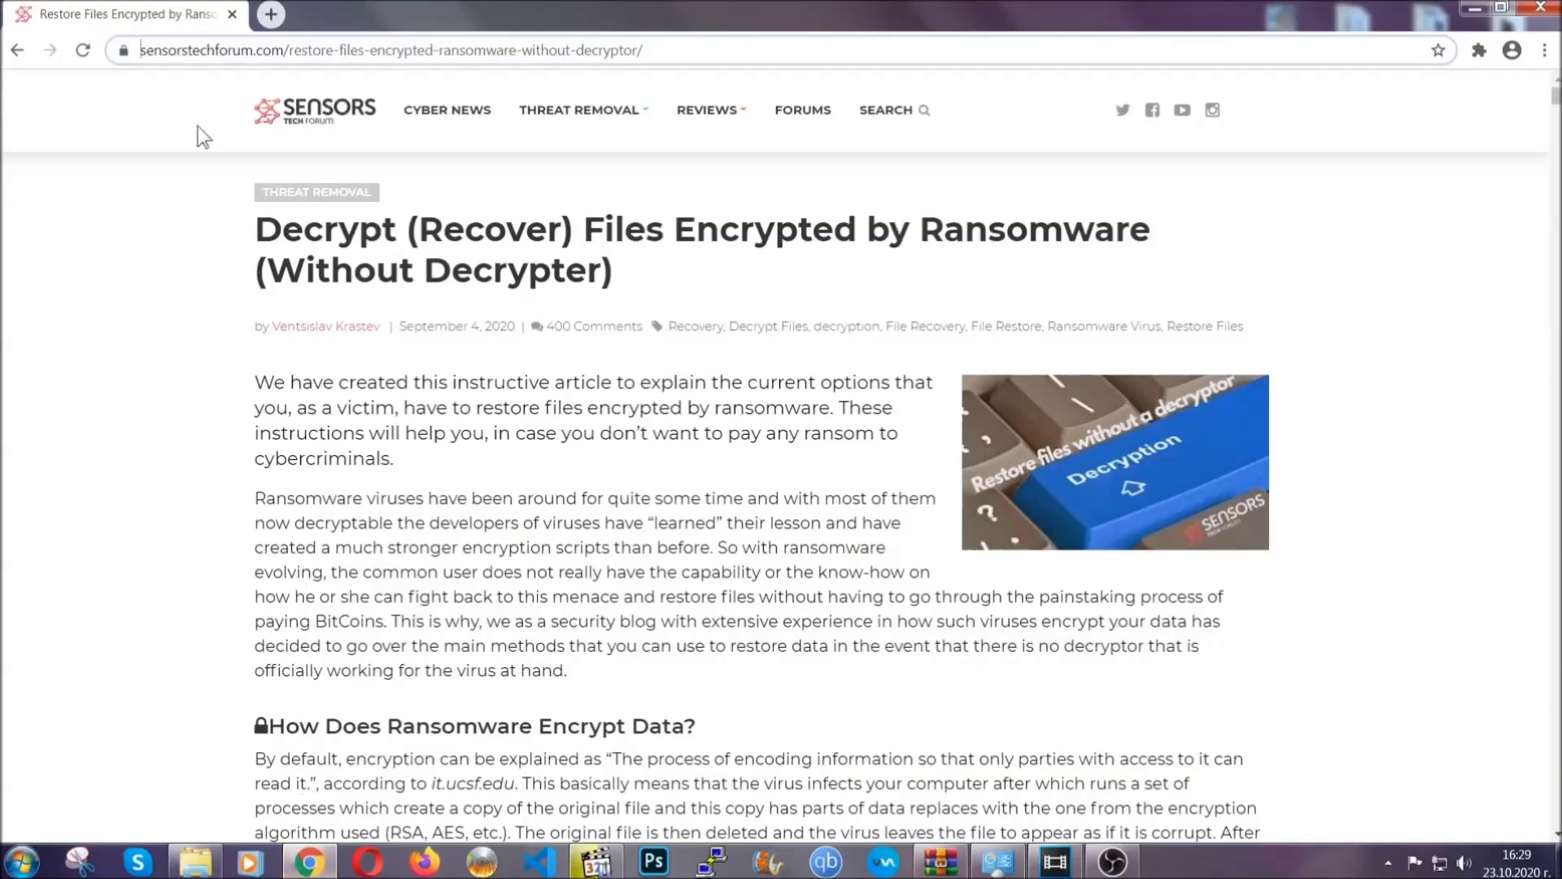
{"action": "left_click_drag", "start_coordinate": [143, 51], "coordinate": [705, 57]}
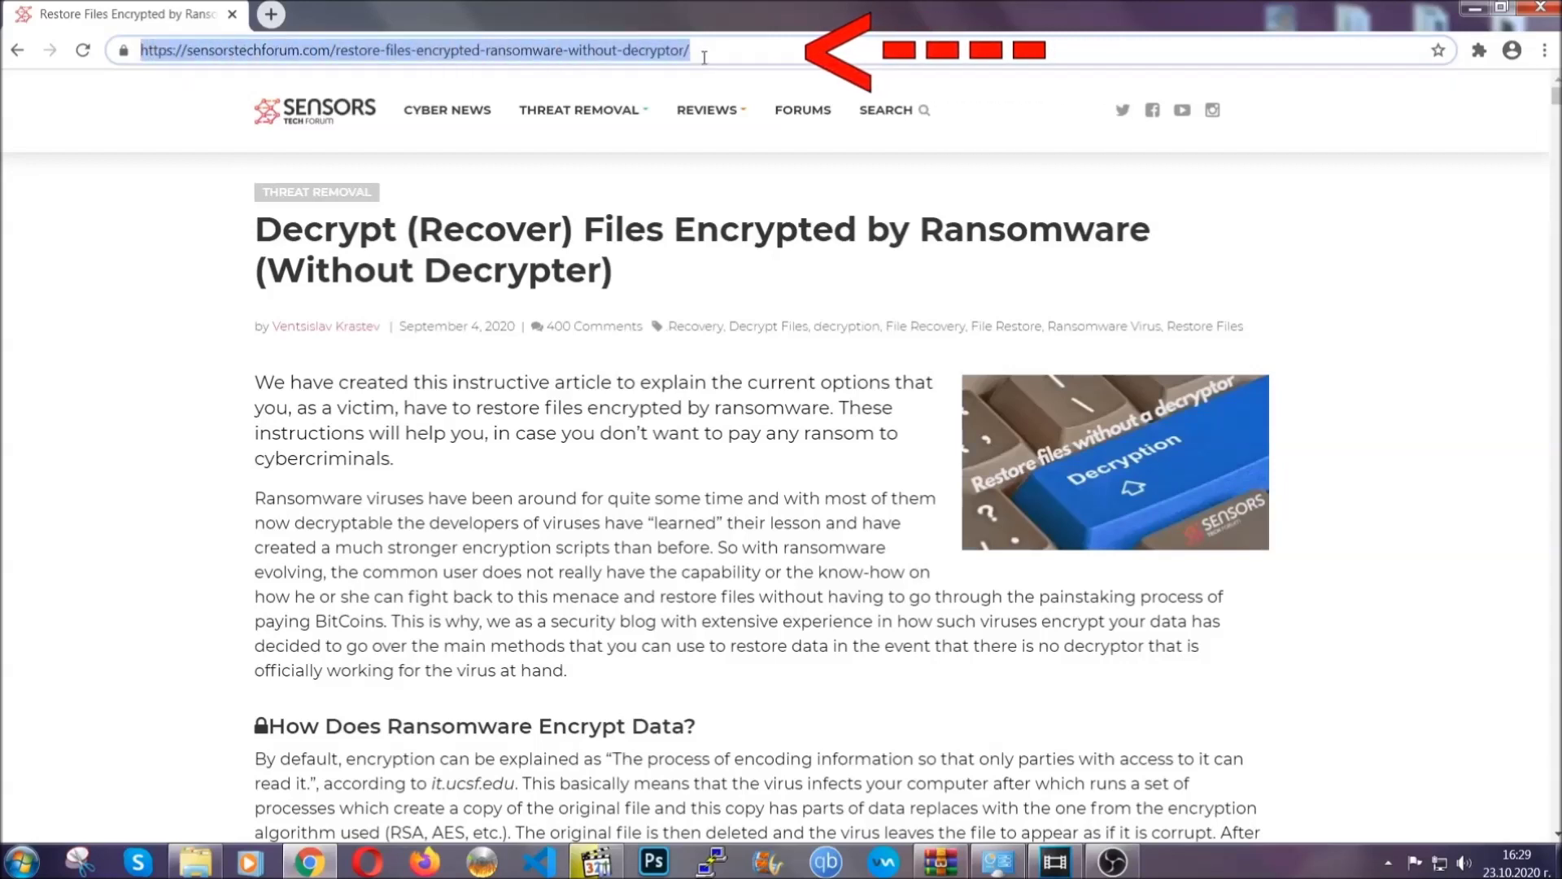
{"action": "mouse_move", "coordinate": [706, 158]}
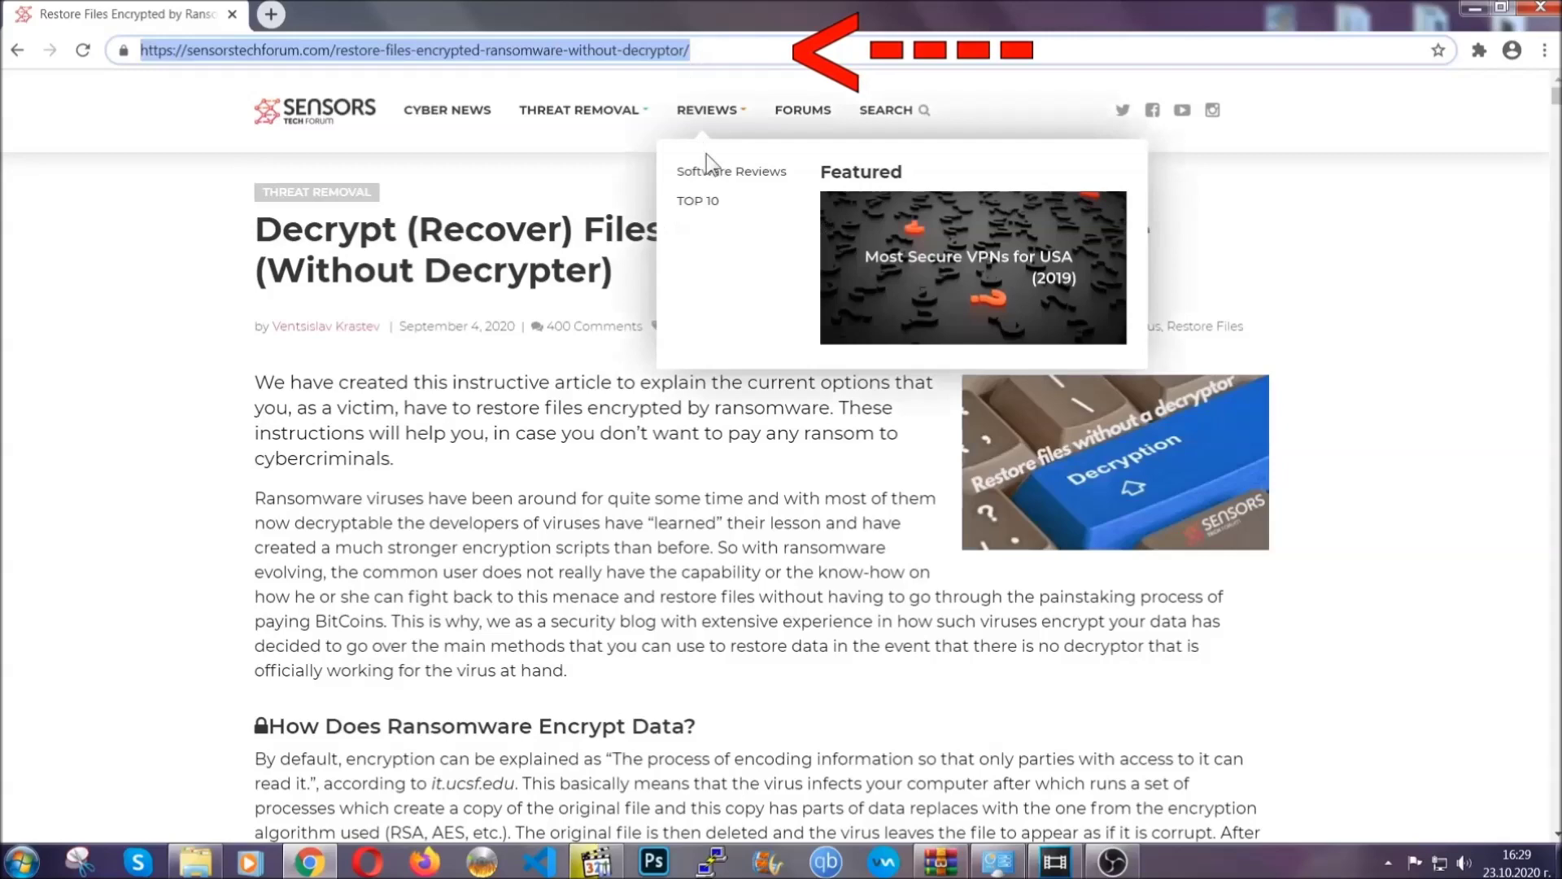
{"action": "scroll", "coordinate": [803, 445], "scroll_direction": "down", "scroll_amount": 5}
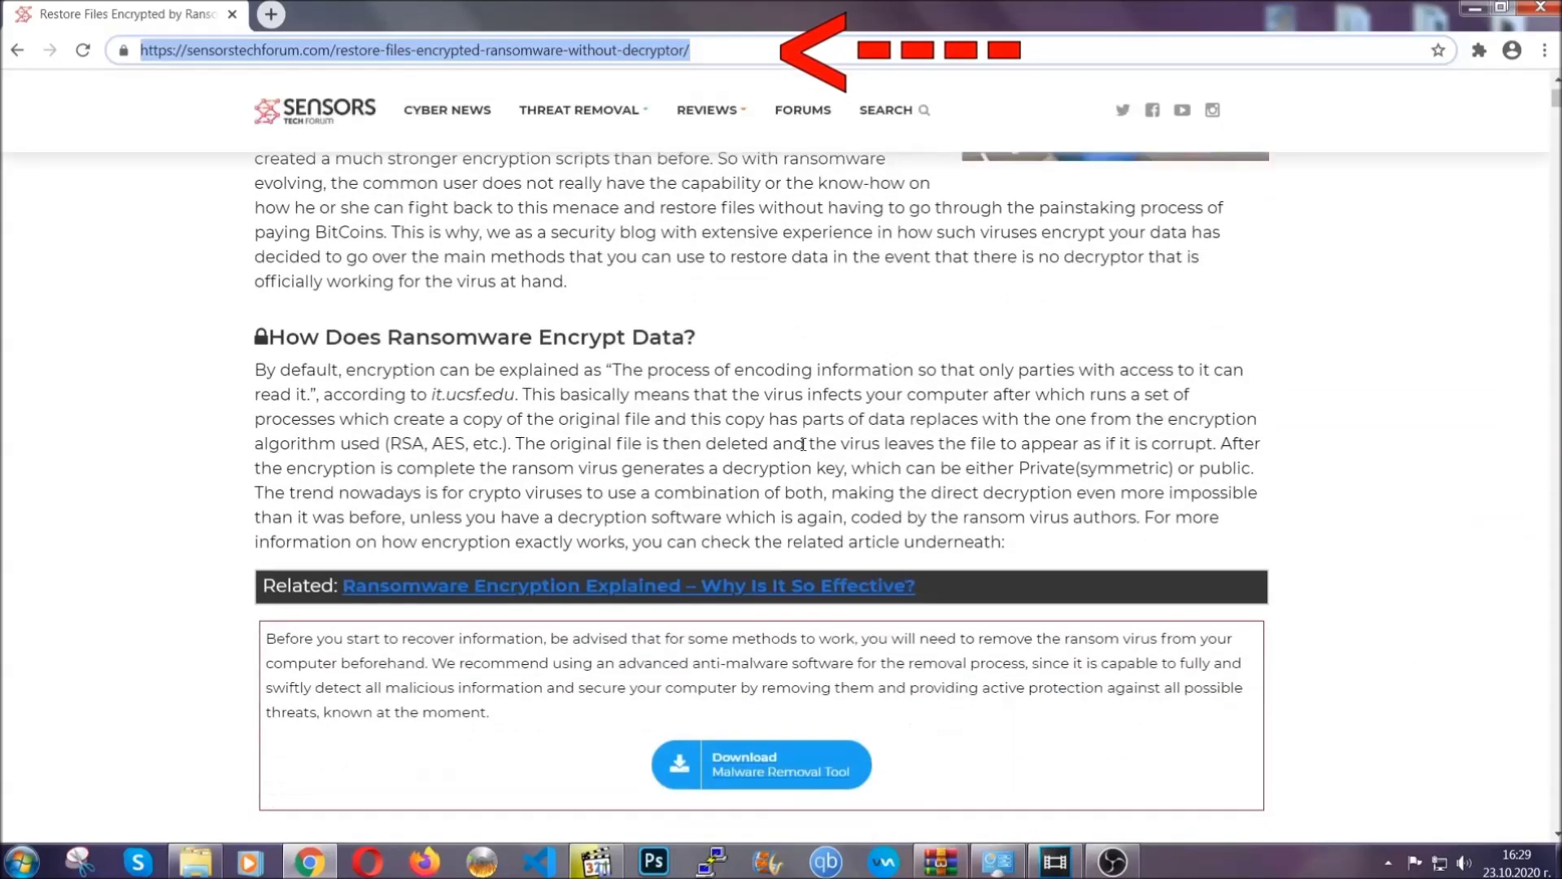
{"action": "scroll", "coordinate": [803, 444], "scroll_direction": "down", "scroll_amount": 6}
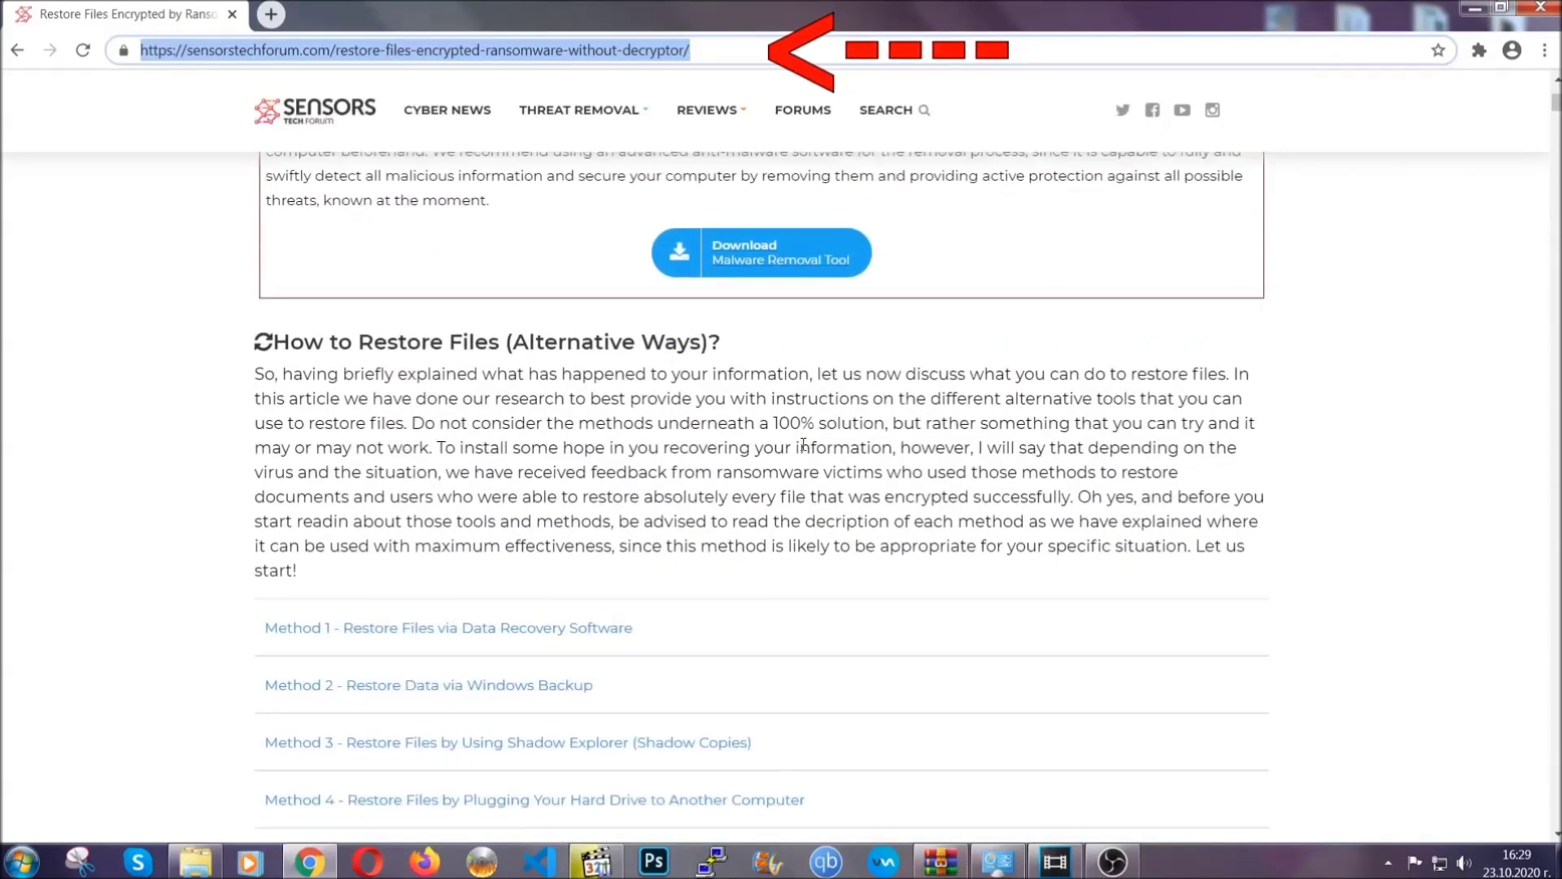
{"action": "scroll", "coordinate": [803, 444], "scroll_direction": "down", "scroll_amount": 4}
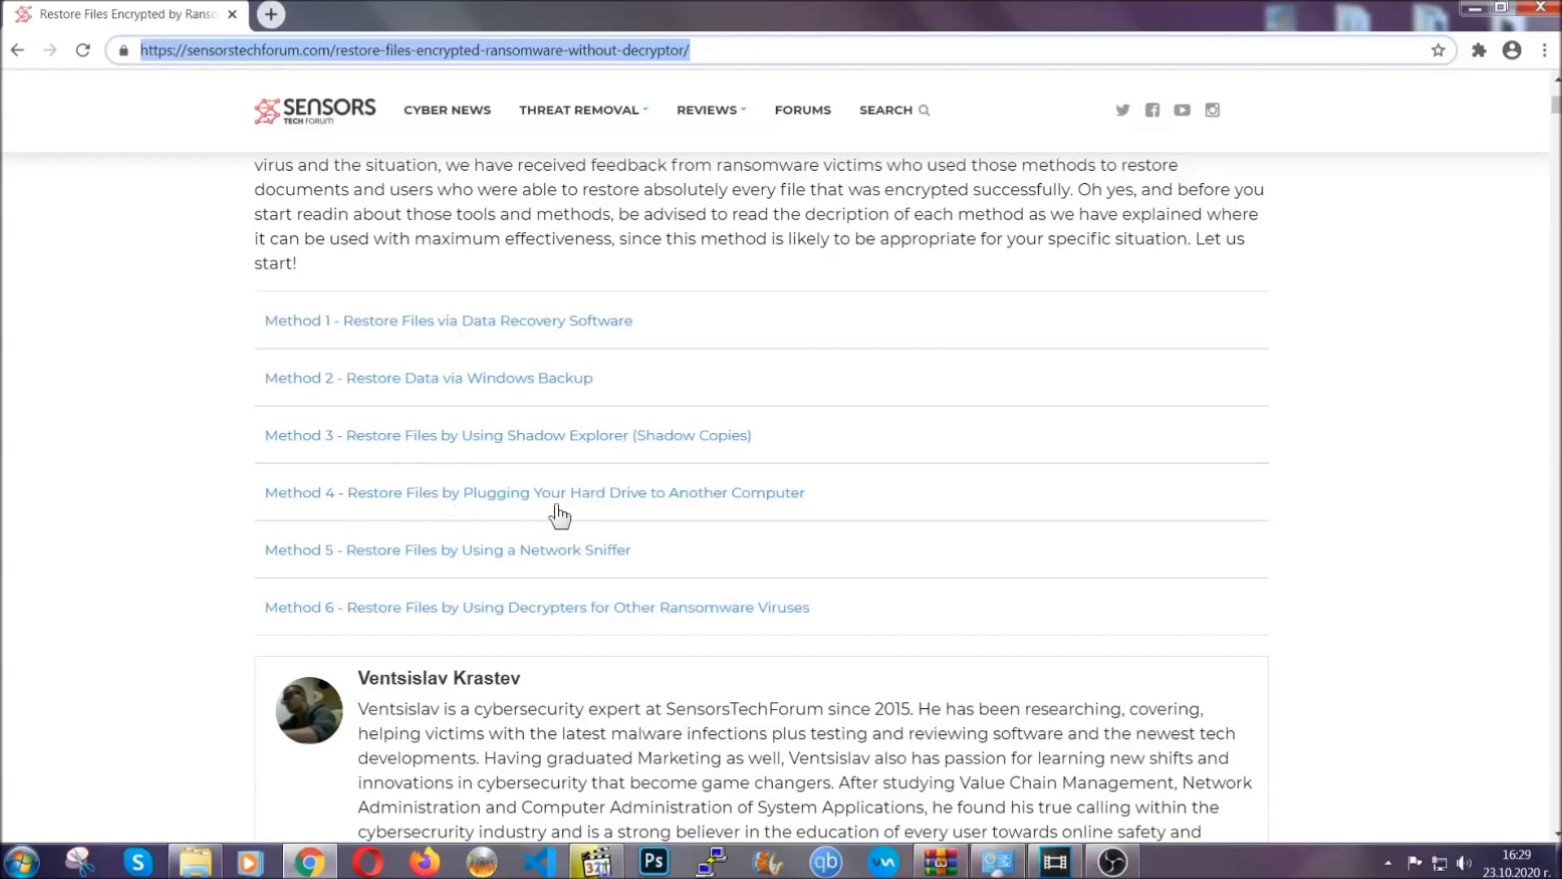
{"action": "left_click", "coordinate": [487, 378]}
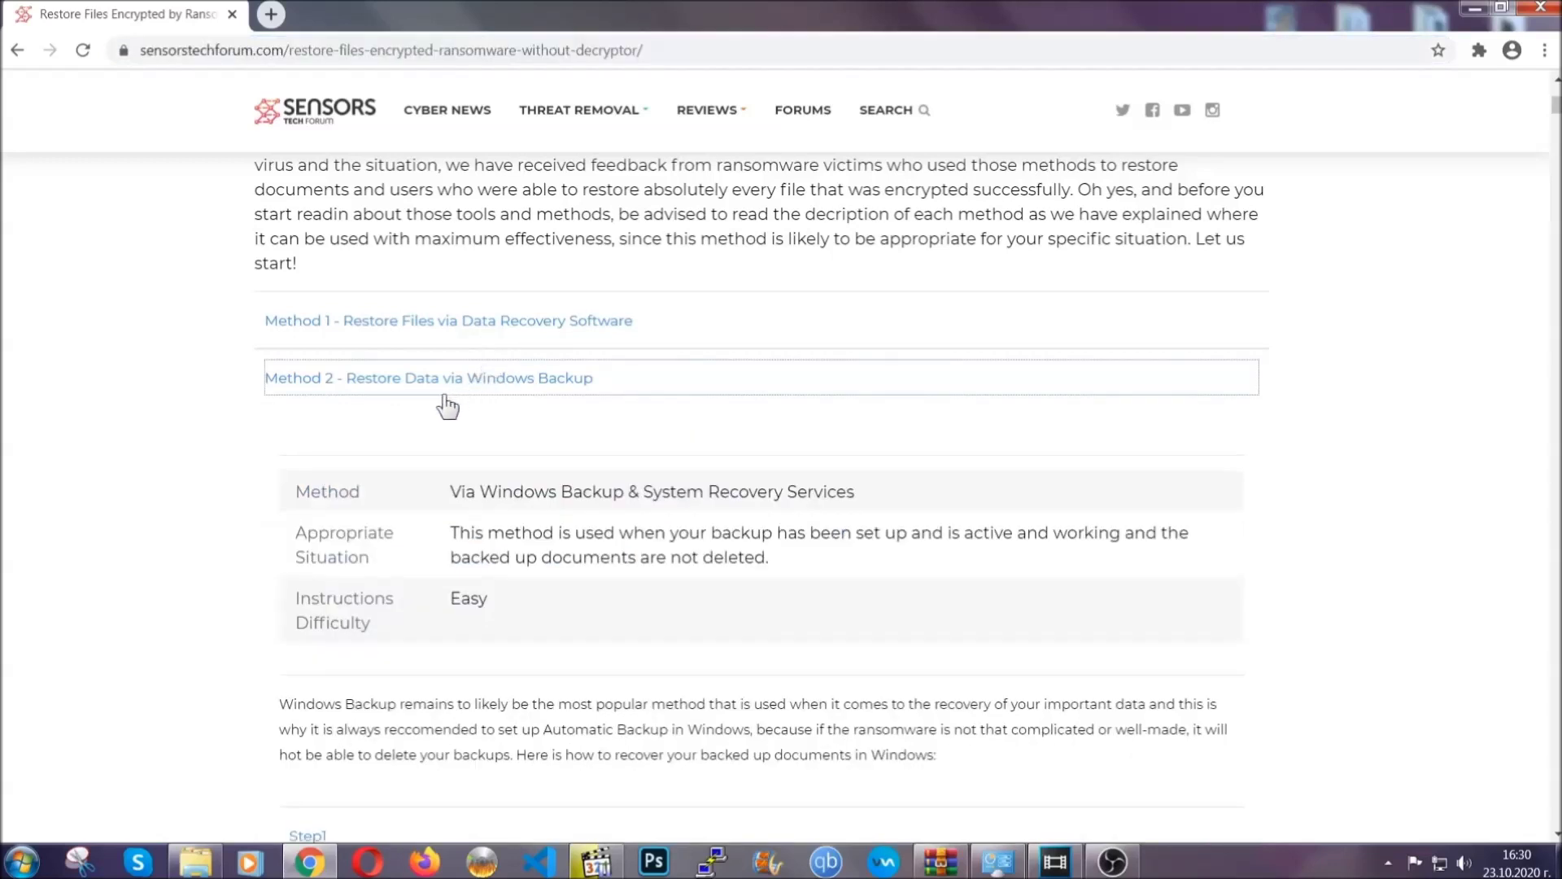
{"action": "left_click_drag", "start_coordinate": [451, 491], "coordinate": [549, 607]}
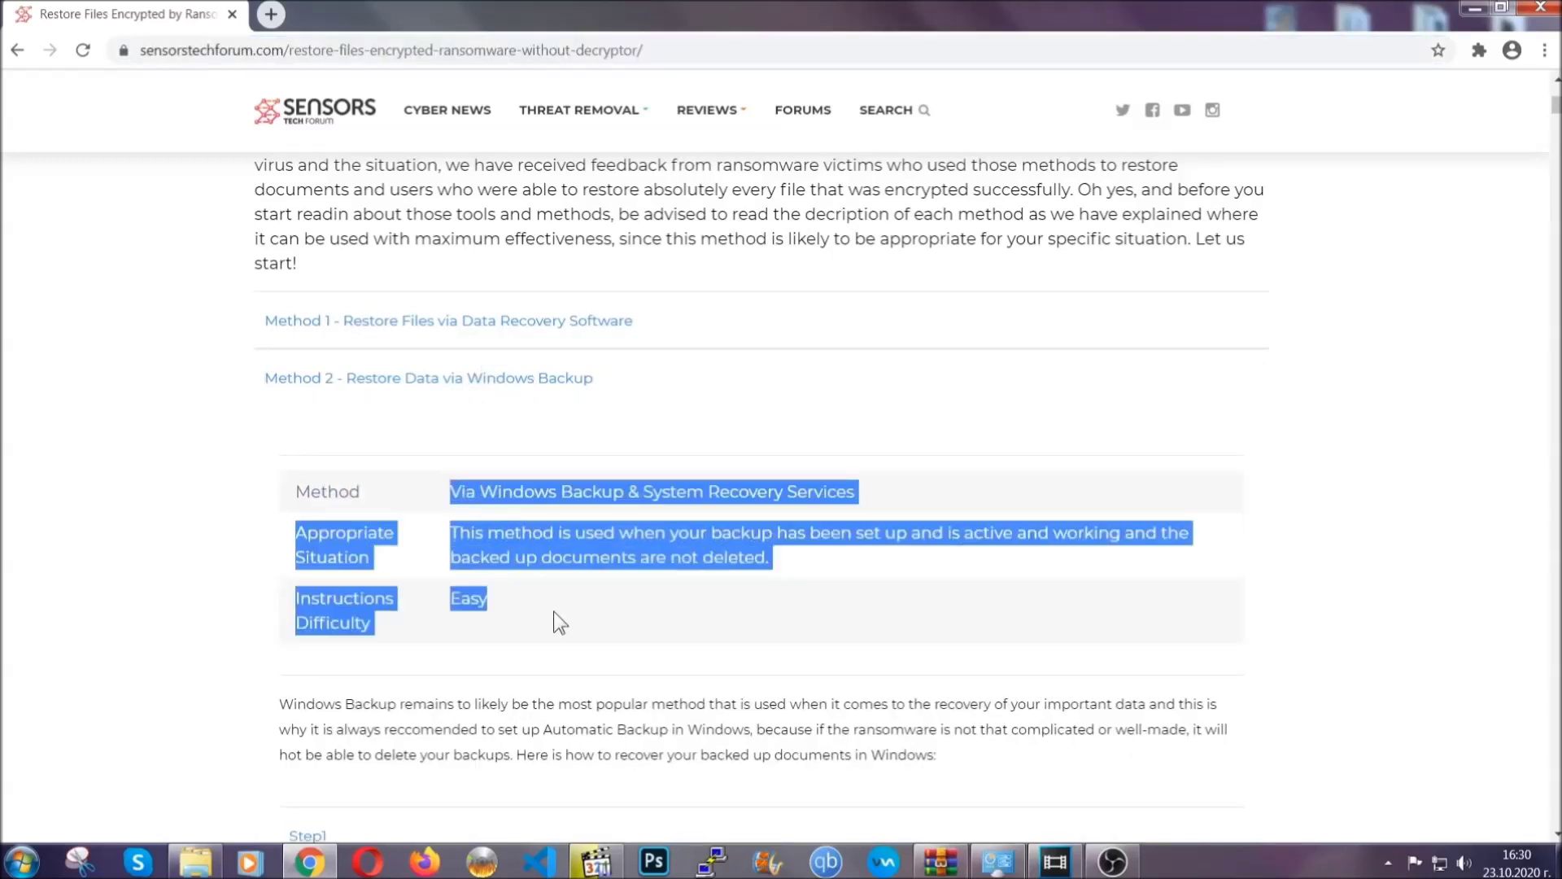
{"action": "left_click", "coordinate": [557, 610]}
- Expand Step1 through Step3 of the Windows Backup method, then minimize the browser
{"action": "scroll", "coordinate": [559, 608], "scroll_direction": "down", "scroll_amount": 4}
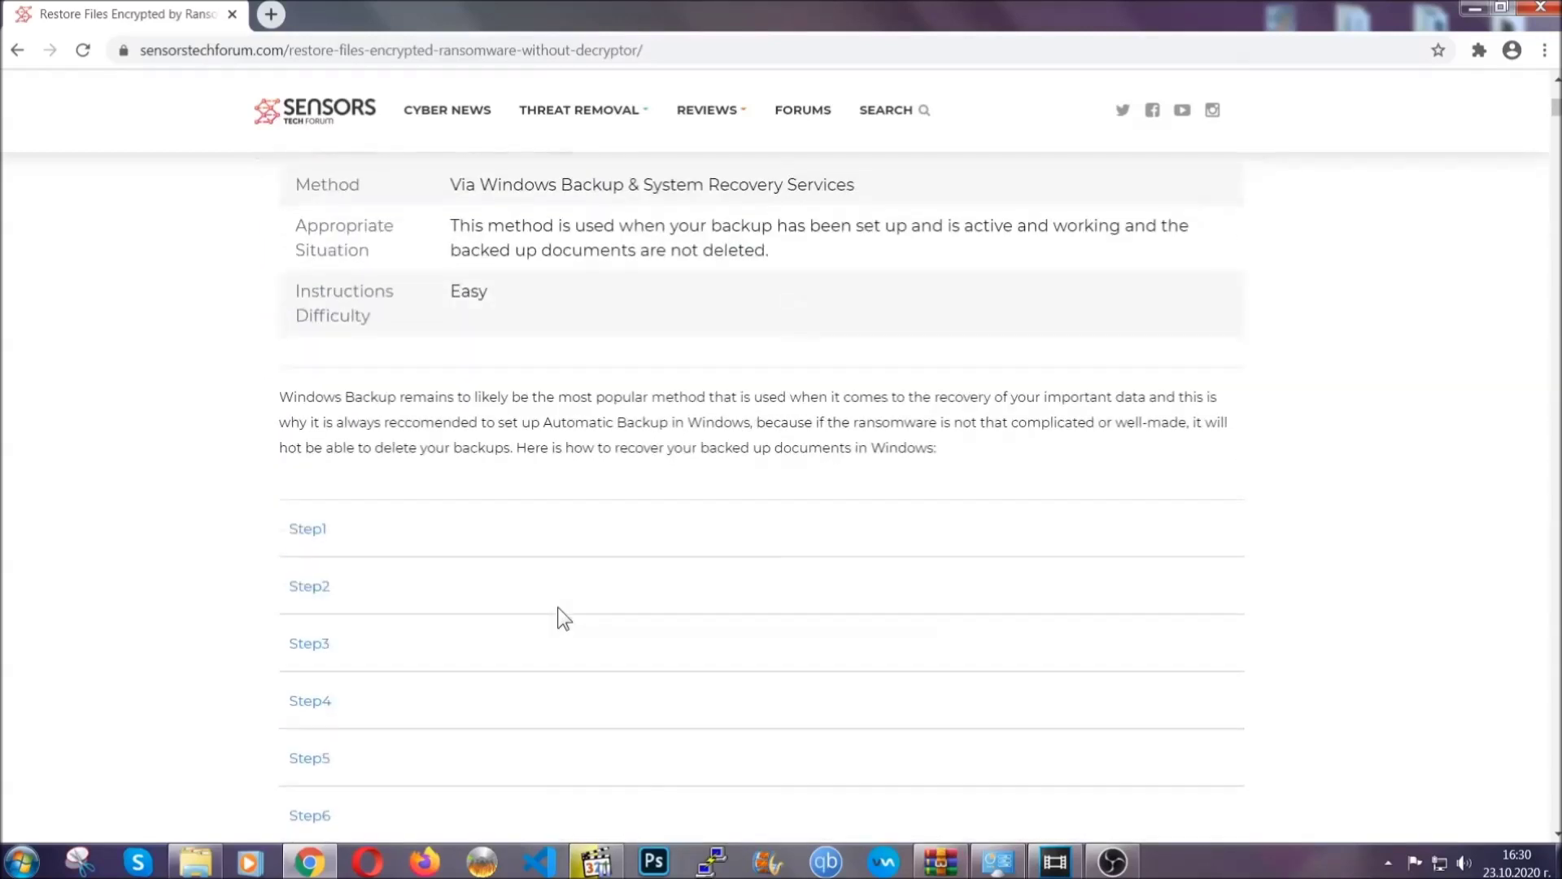
{"action": "scroll", "coordinate": [558, 607], "scroll_direction": "down", "scroll_amount": 1}
{"action": "left_click", "coordinate": [319, 425]}
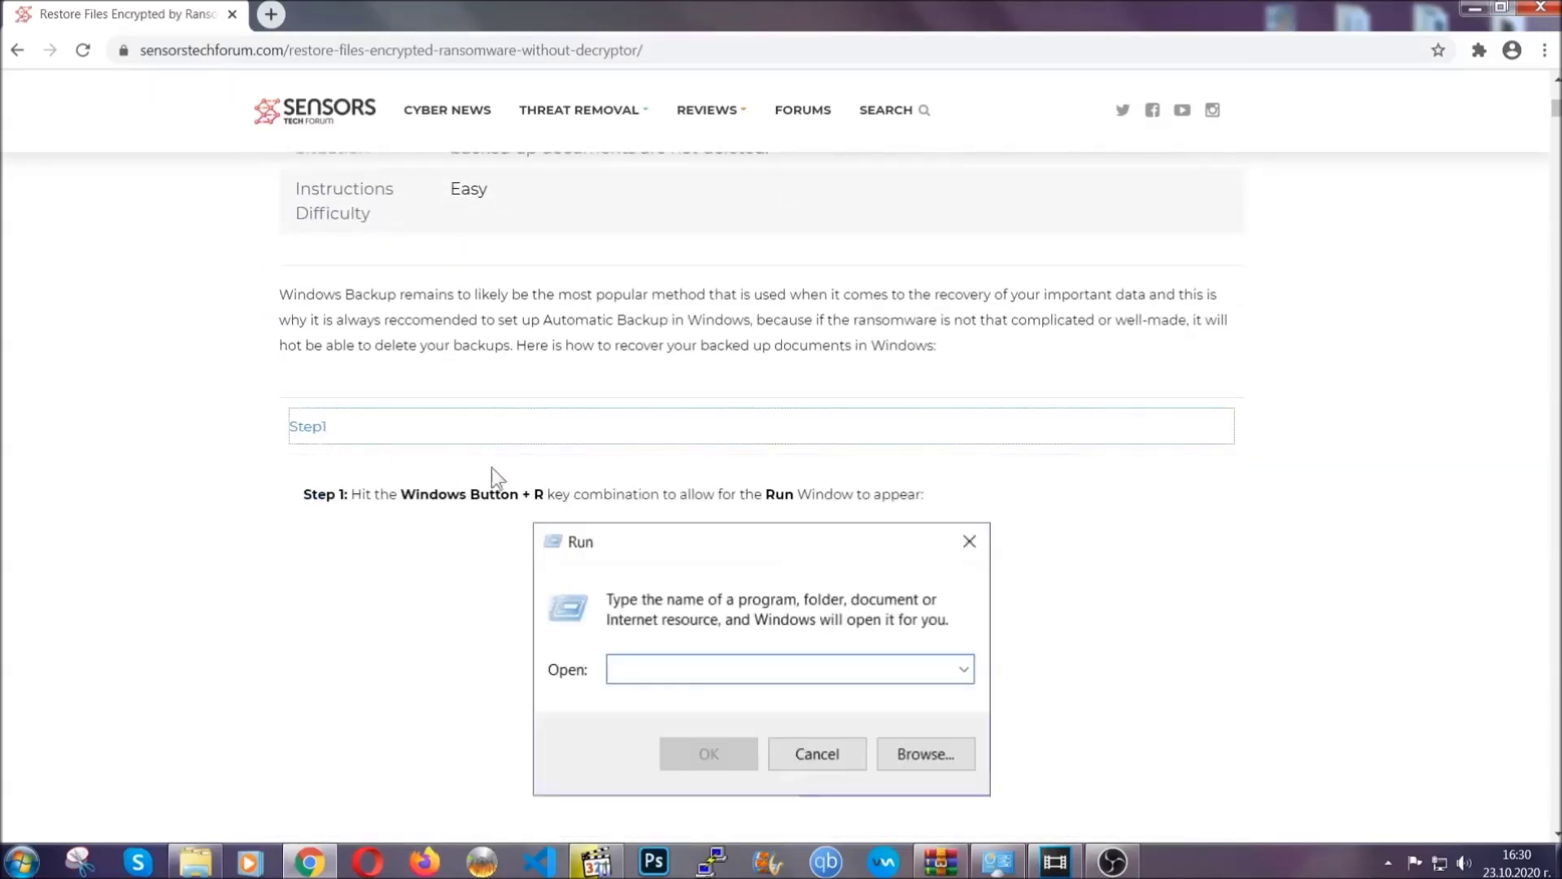
{"action": "scroll", "coordinate": [731, 506], "scroll_direction": "down", "scroll_amount": 5}
{"action": "left_click", "coordinate": [365, 513]}
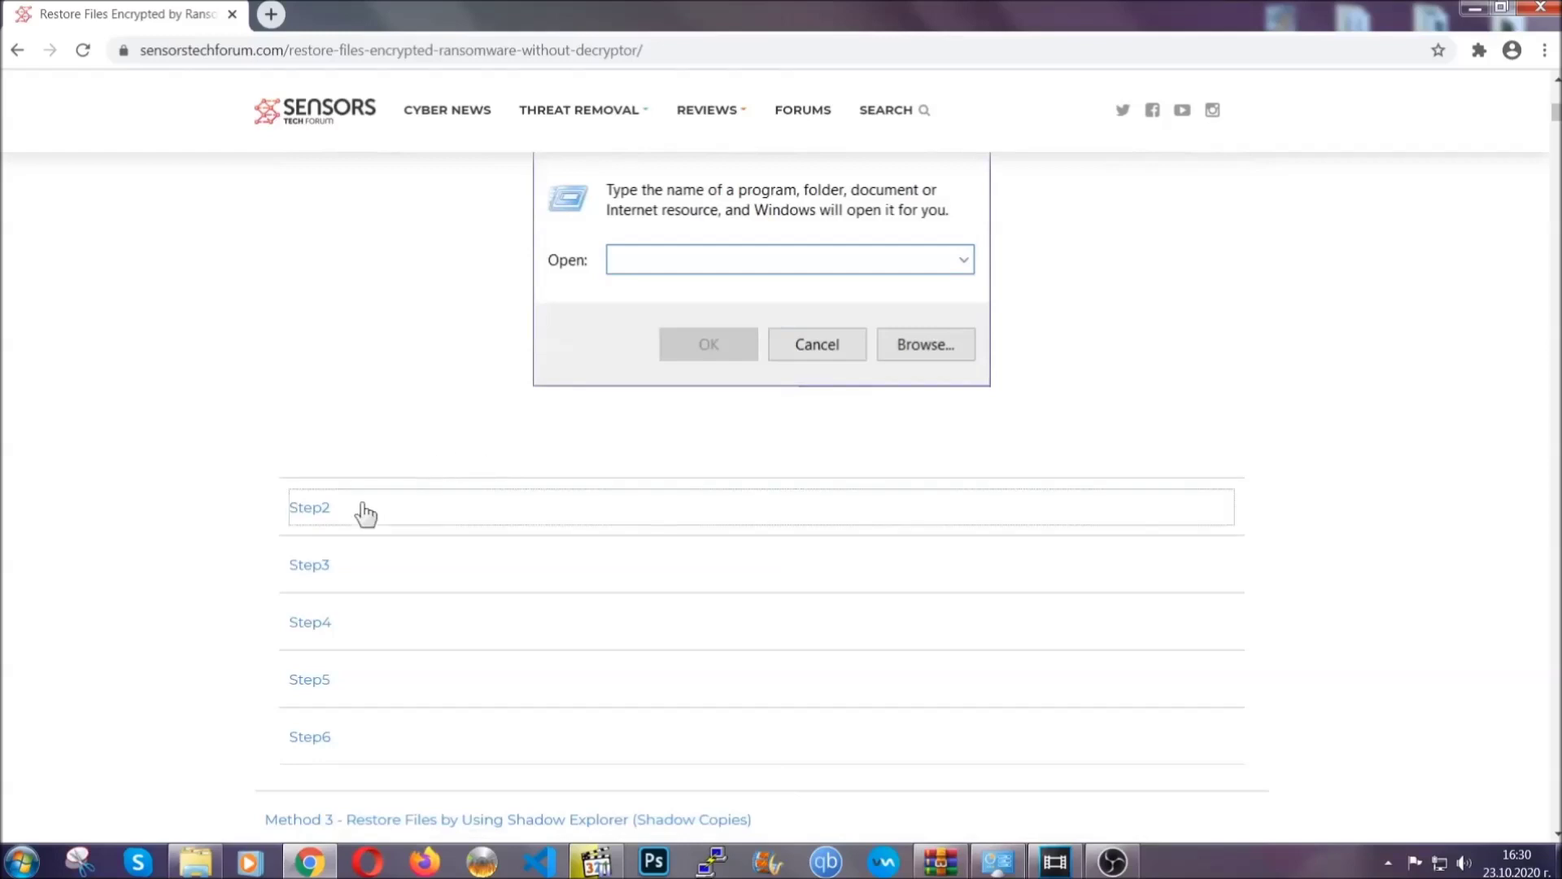
{"action": "scroll", "coordinate": [700, 515], "scroll_direction": "down", "scroll_amount": 5}
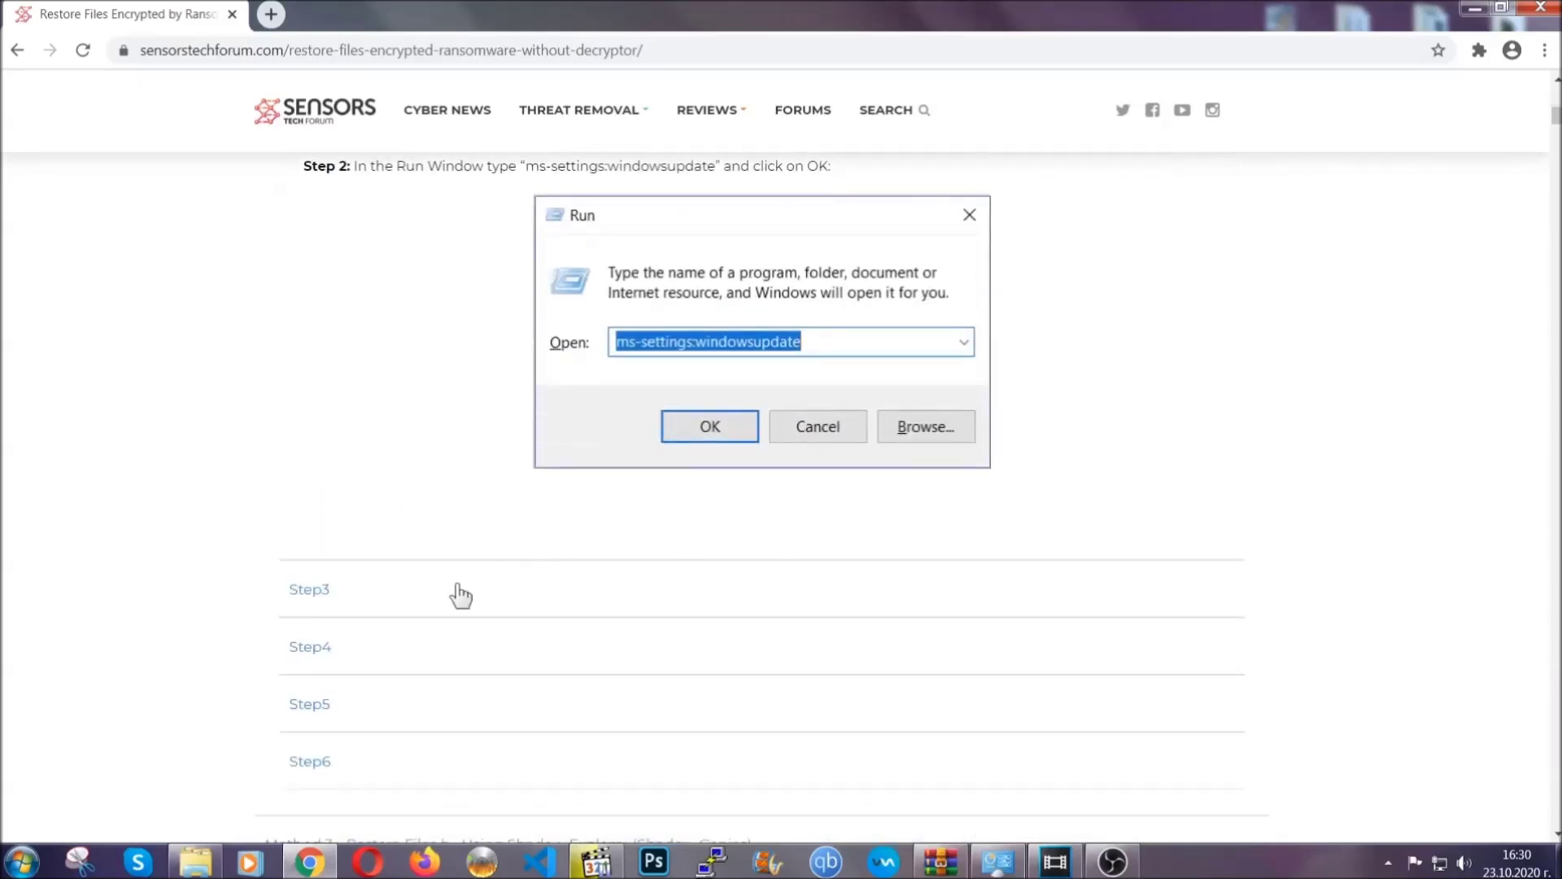
{"action": "left_click", "coordinate": [460, 596]}
{"action": "scroll", "coordinate": [690, 559], "scroll_direction": "down", "scroll_amount": 4}
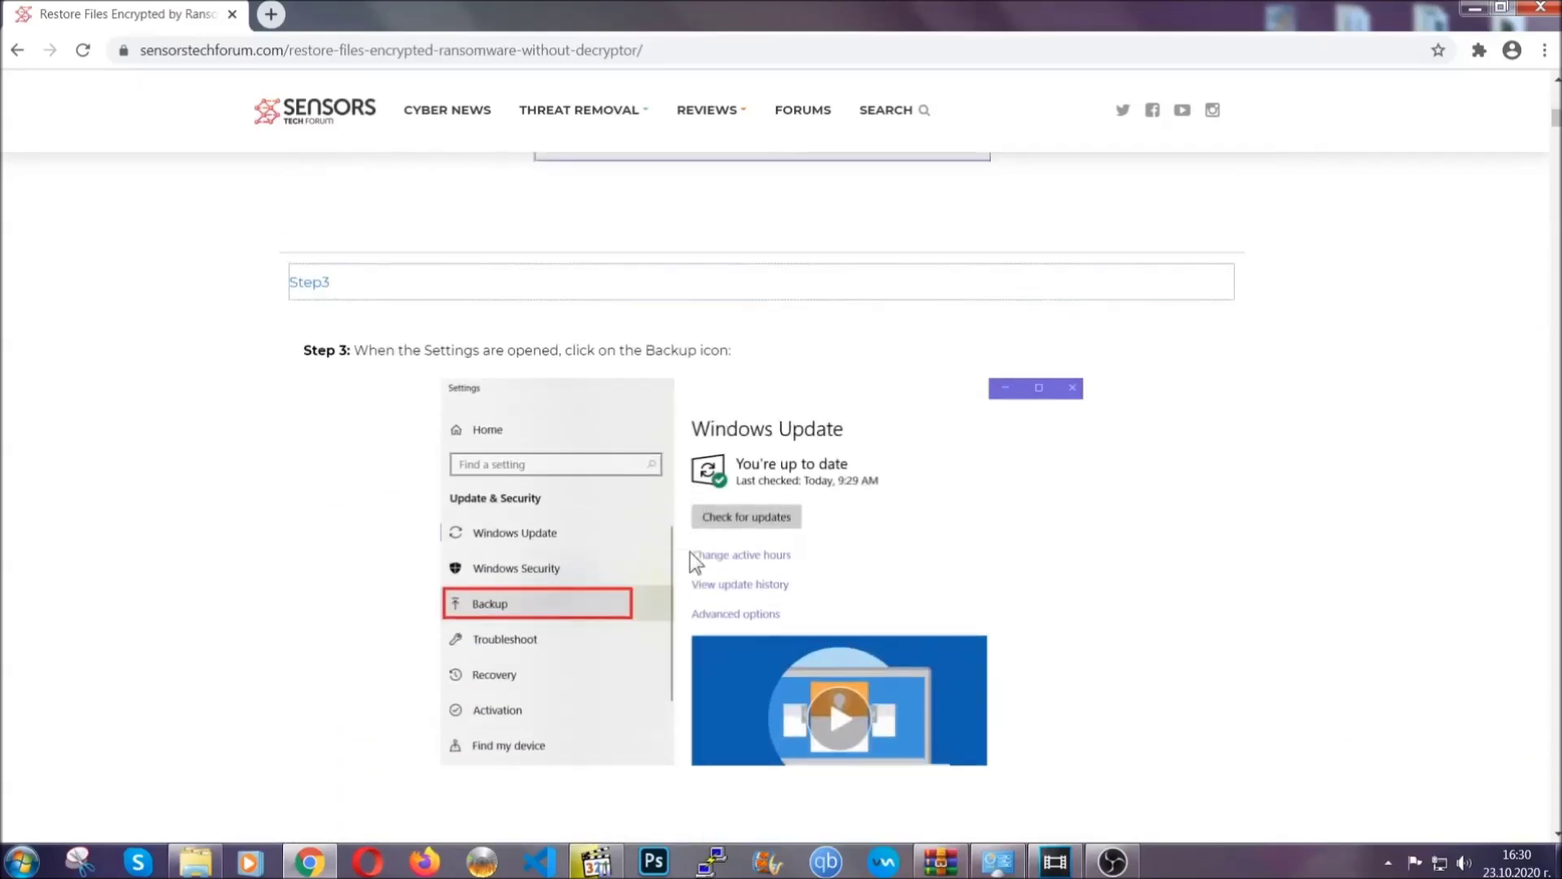
{"action": "scroll", "coordinate": [690, 553], "scroll_direction": "down", "scroll_amount": 5}
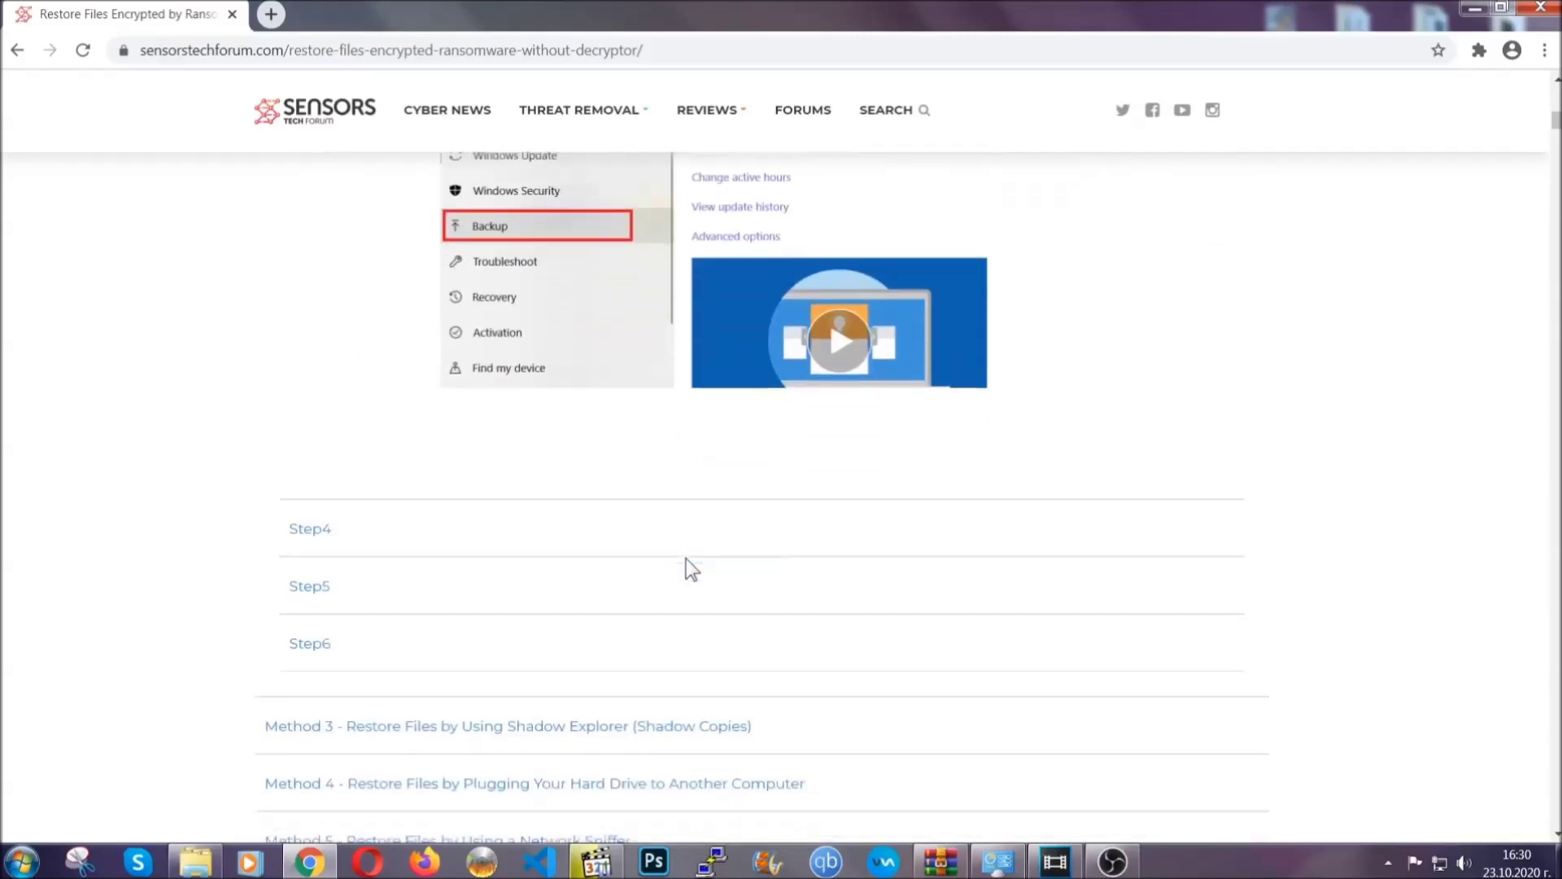
{"action": "scroll", "coordinate": [686, 558], "scroll_direction": "down", "scroll_amount": 8}
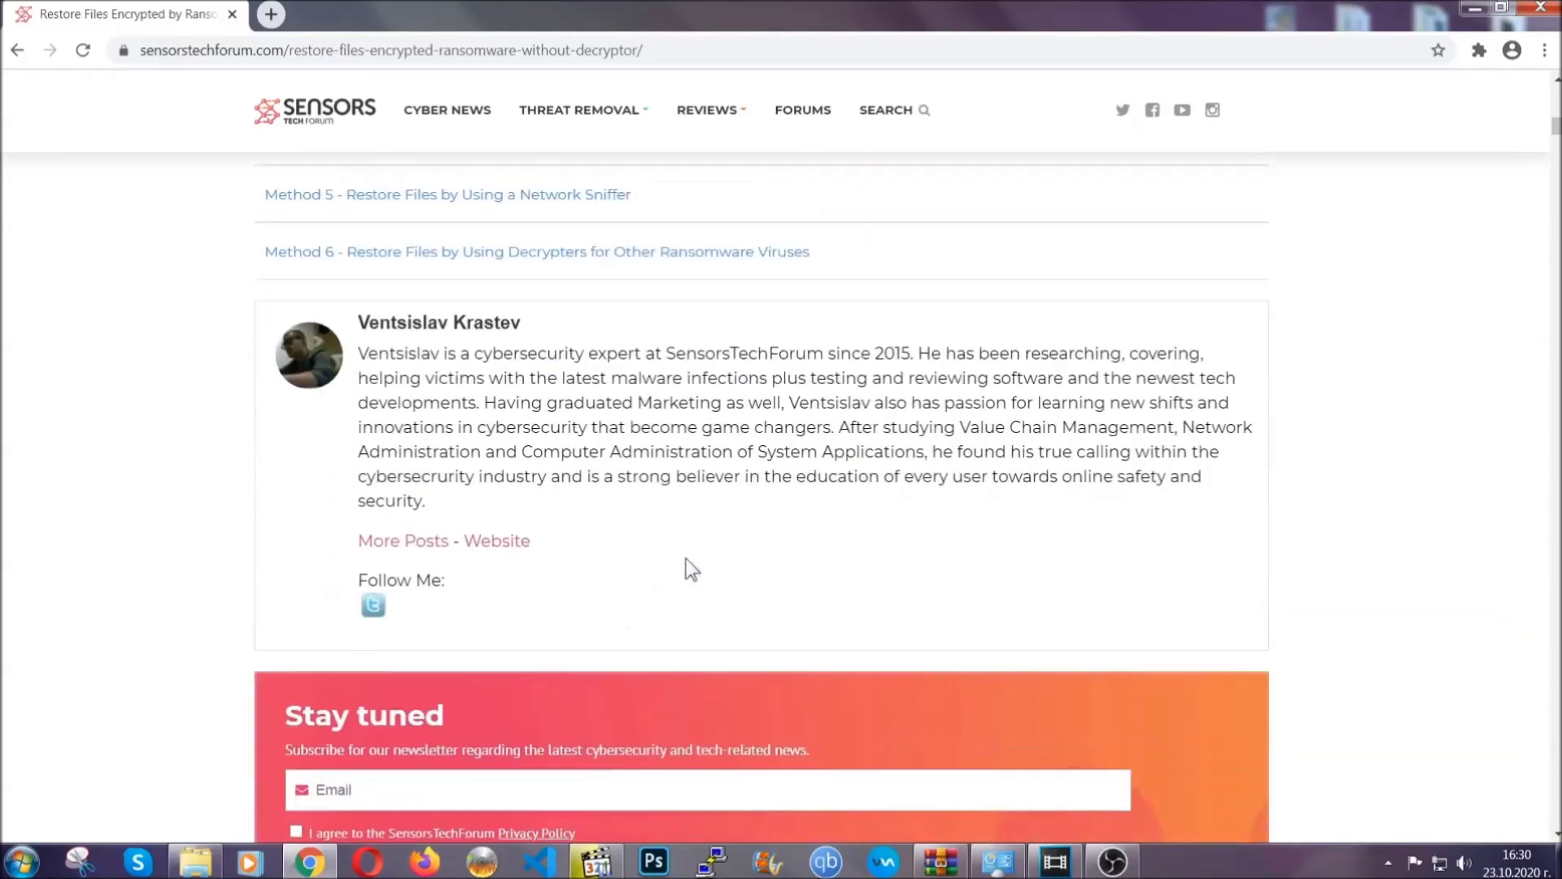
{"action": "scroll", "coordinate": [686, 559], "scroll_direction": "up", "scroll_amount": 20}
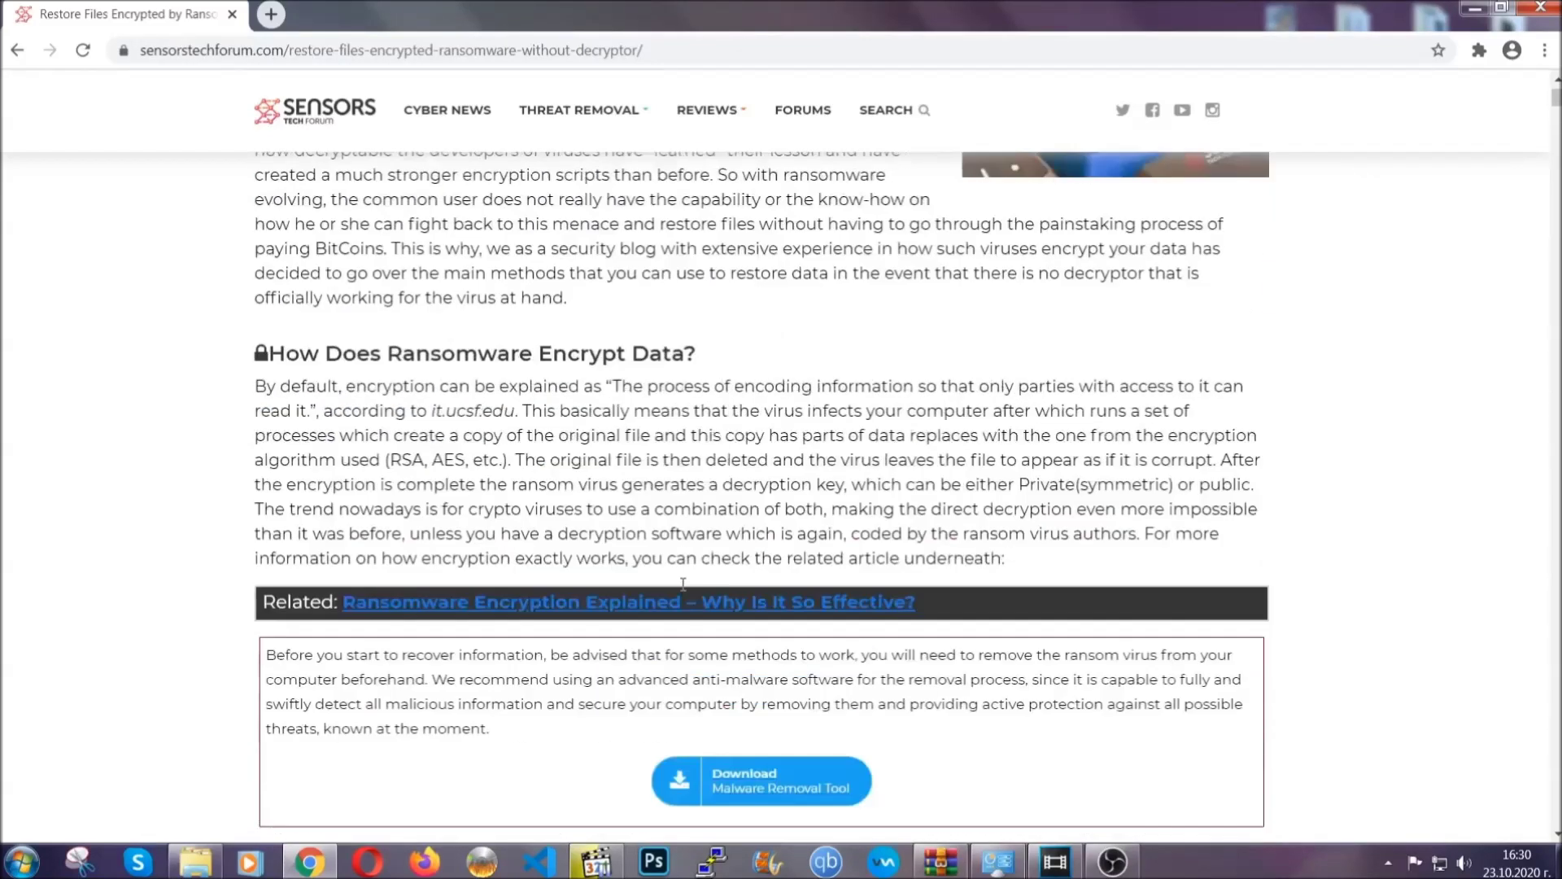
{"action": "scroll", "coordinate": [682, 584], "scroll_direction": "up", "scroll_amount": 5}
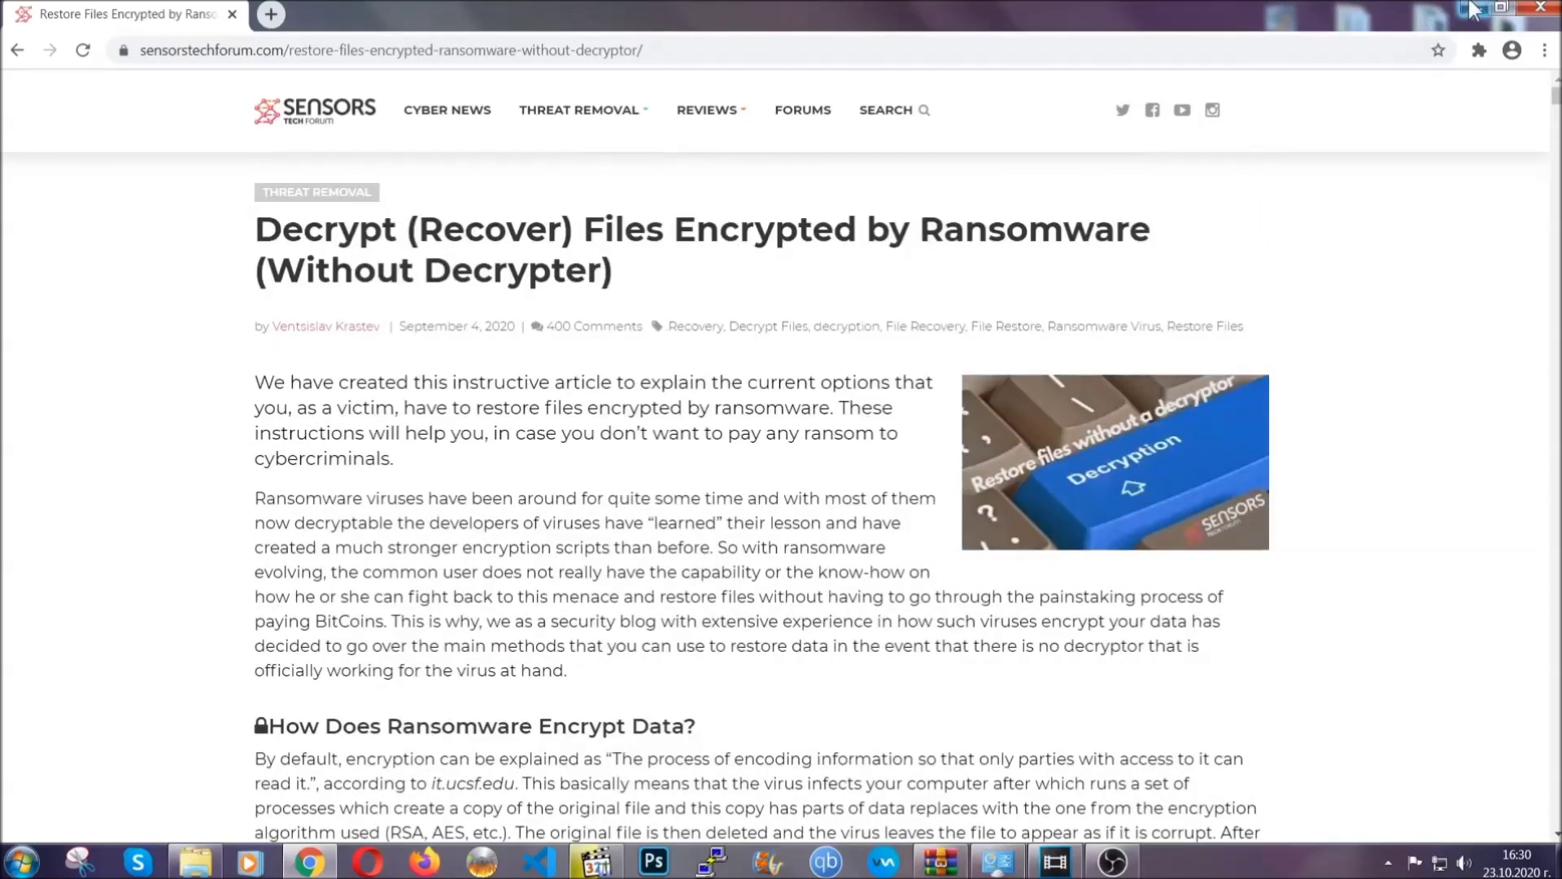
{"action": "left_click", "coordinate": [1473, 8]}
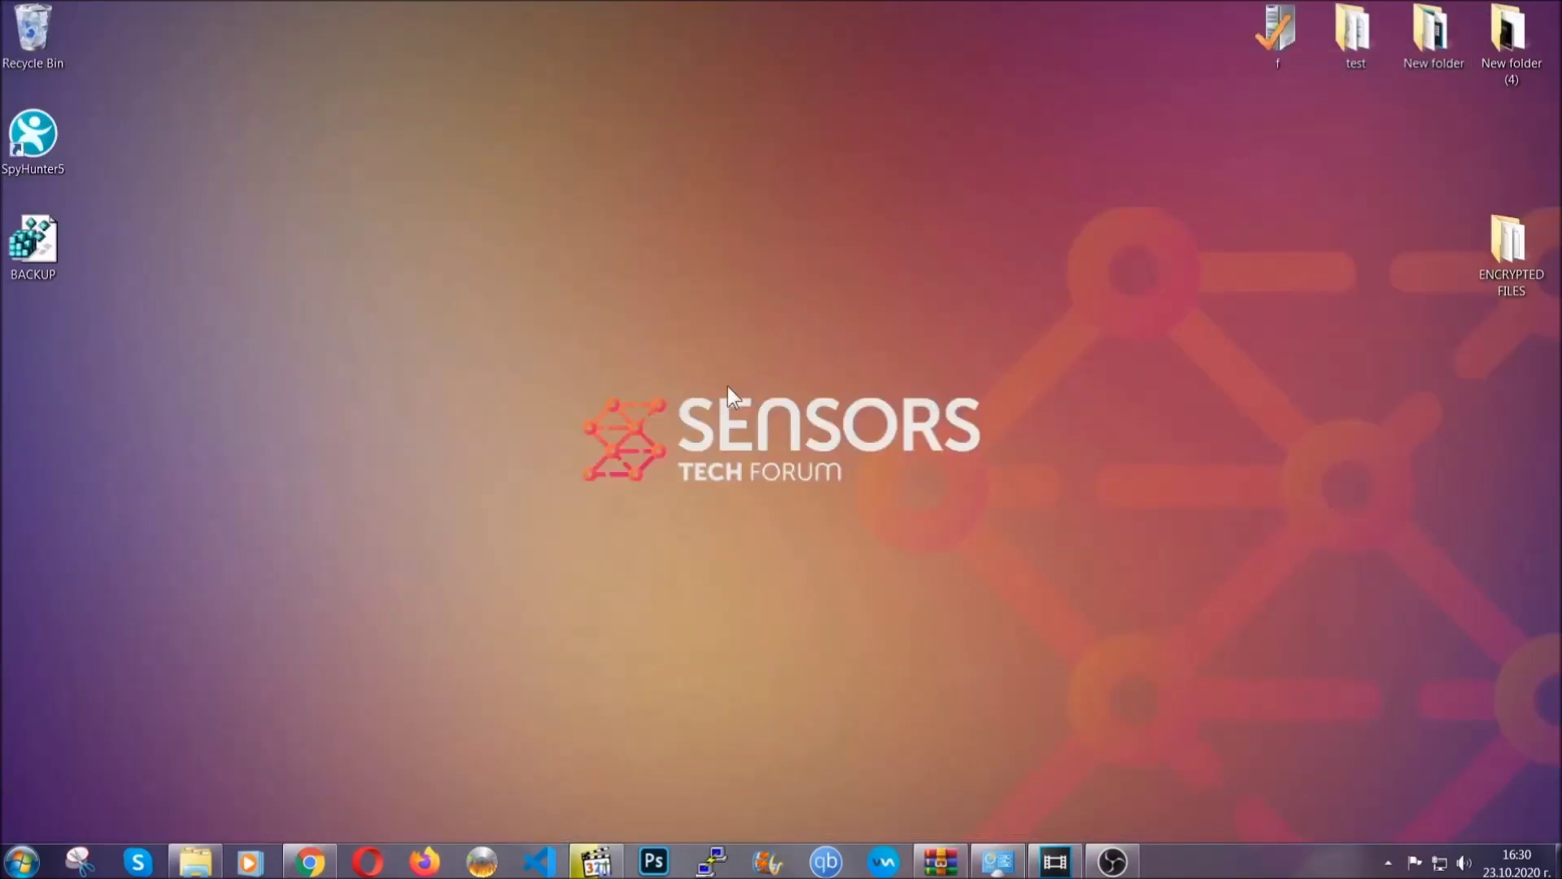